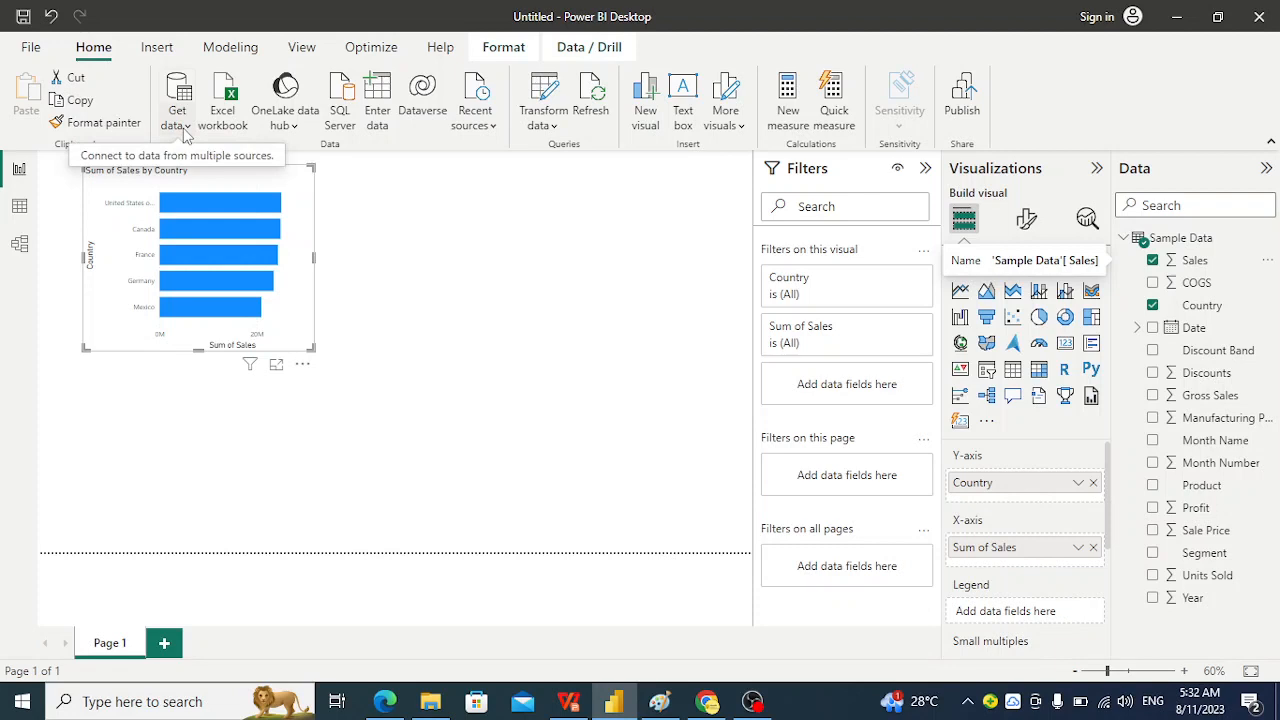
Step: Examine the Get Data connectors under File, Database, Microsoft Fabric, Power Platform, Azure, Online Services and Other, closing the dialog without connecting
click(185, 125)
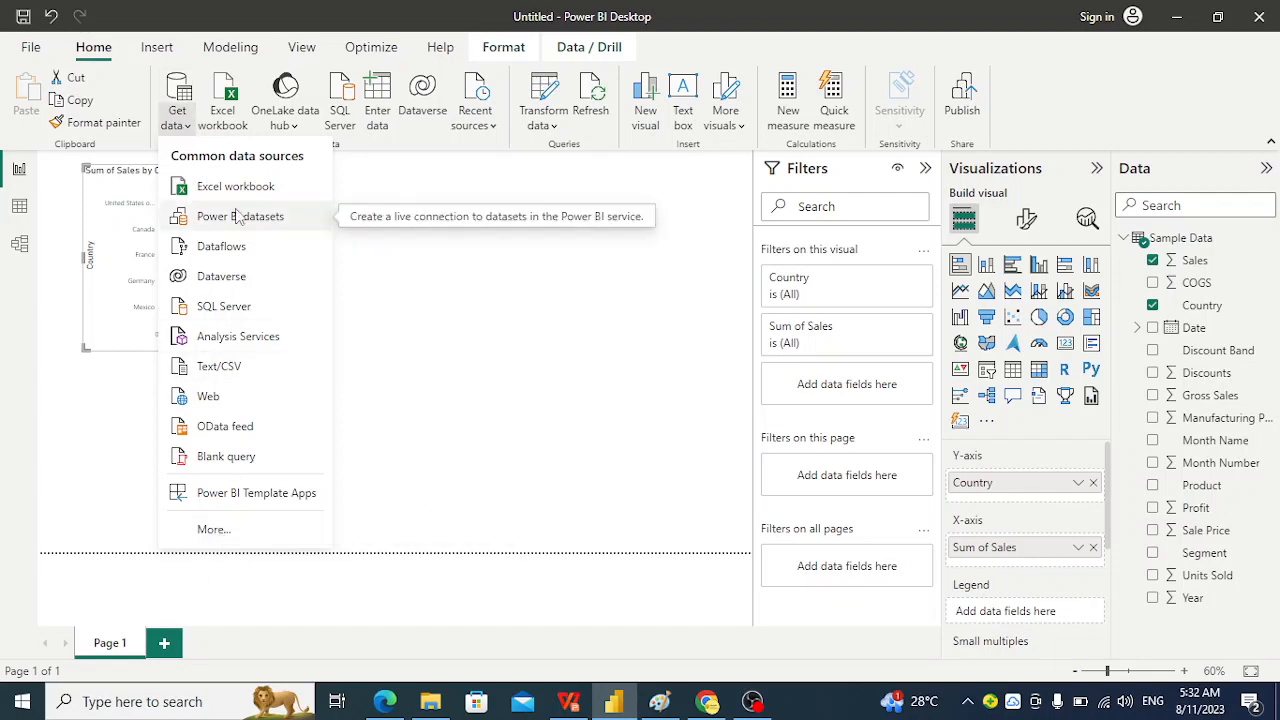
click(214, 531)
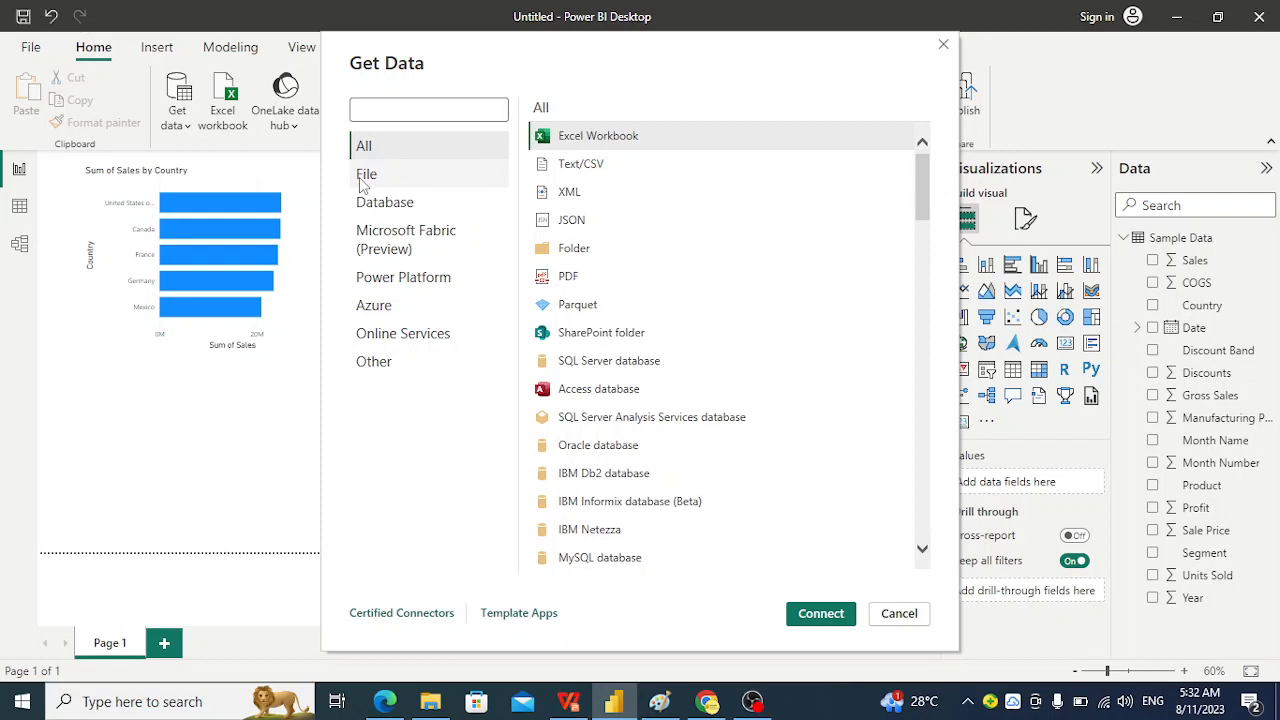
click(364, 180)
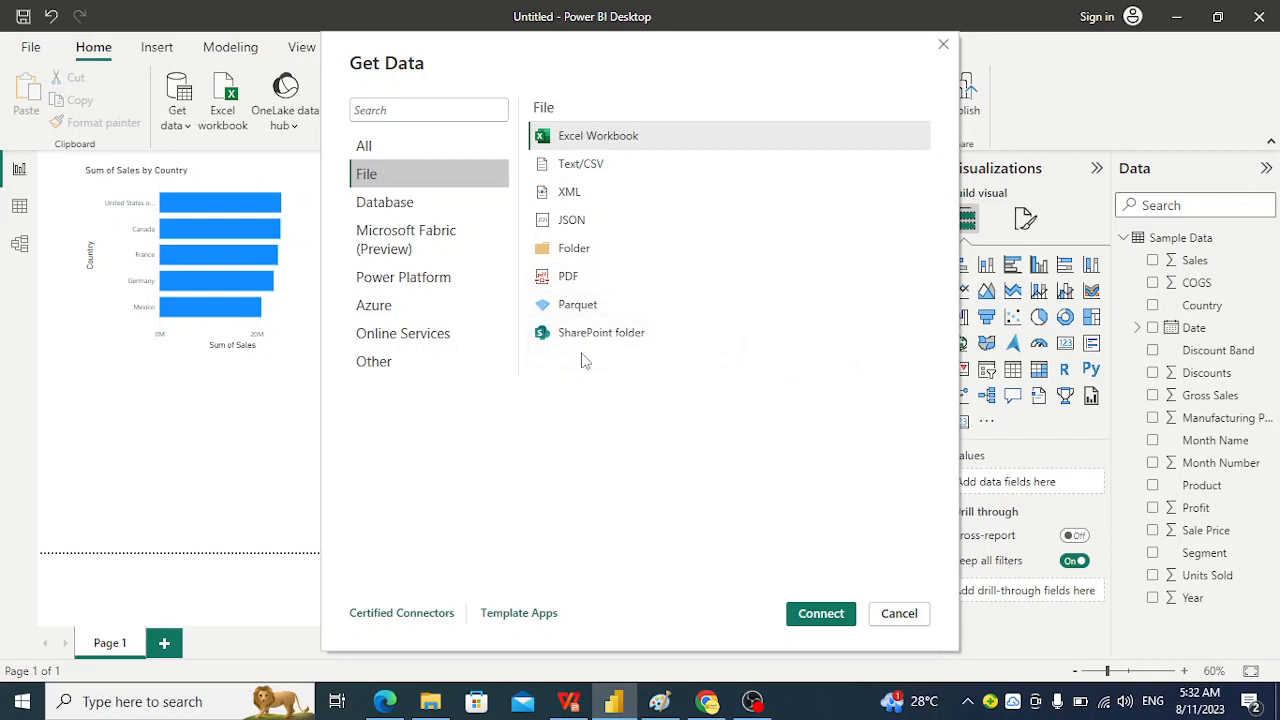
click(389, 205)
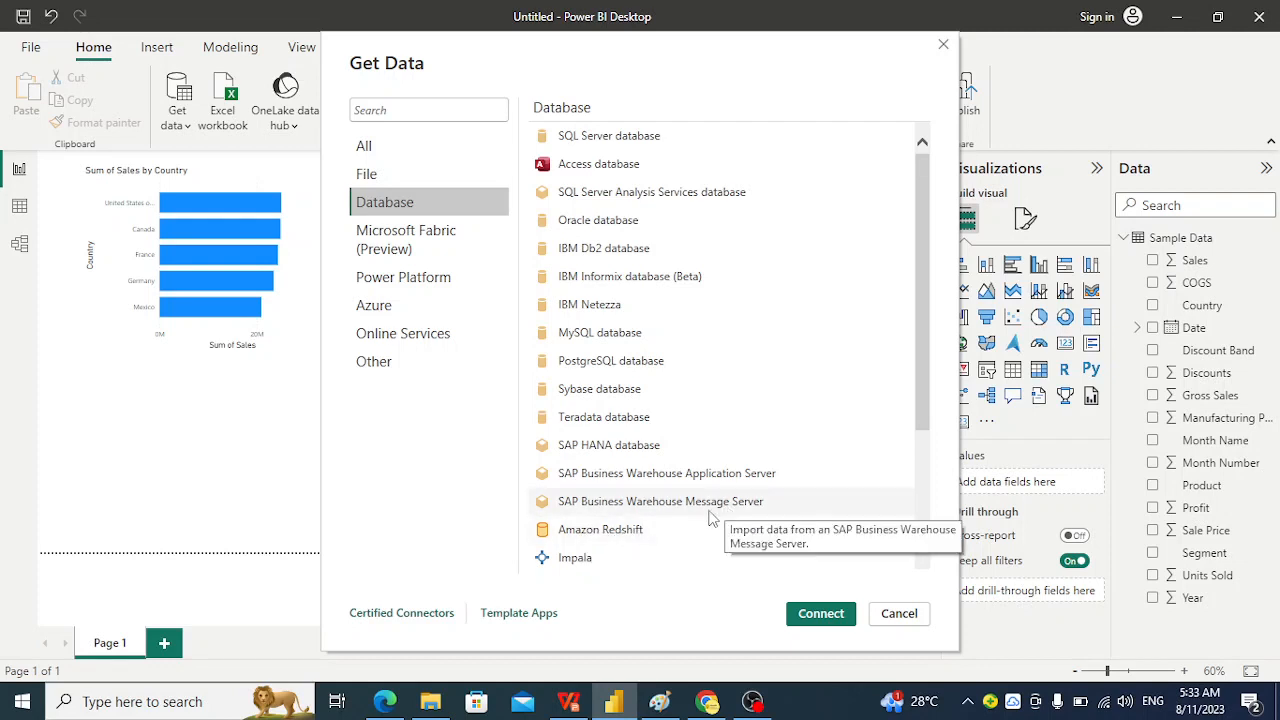
drag(924, 411, 920, 557)
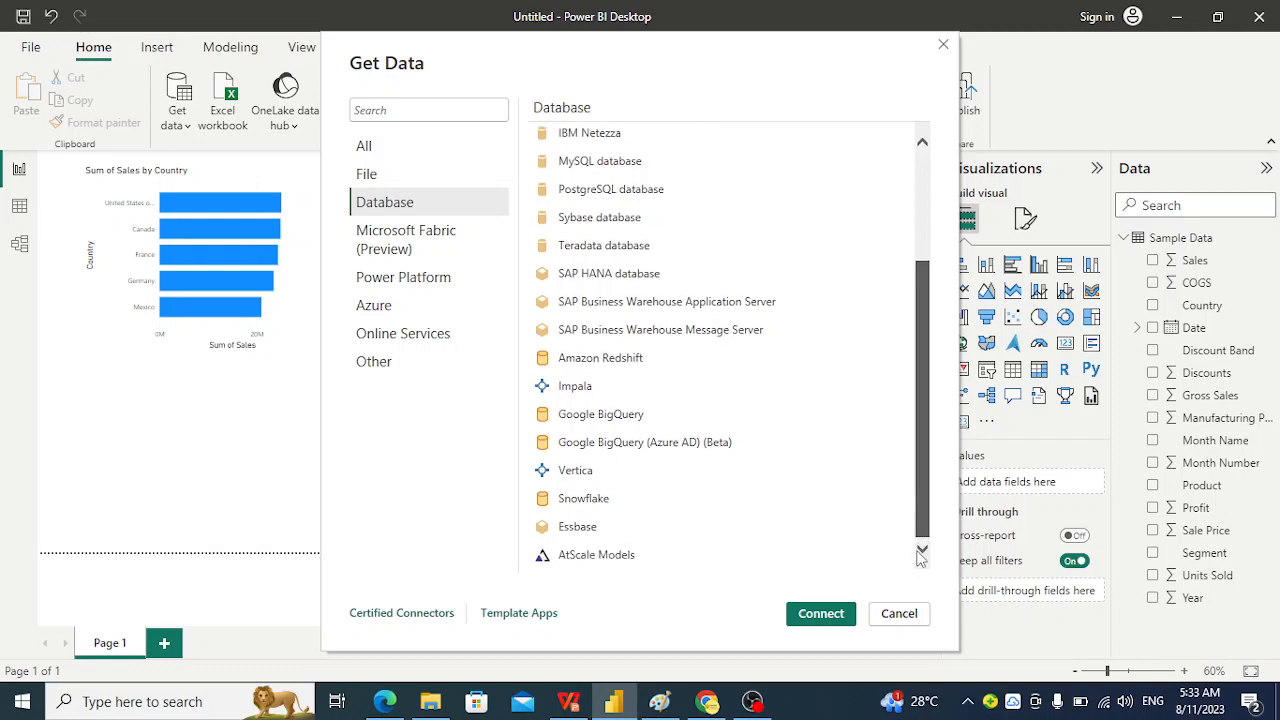
click(408, 244)
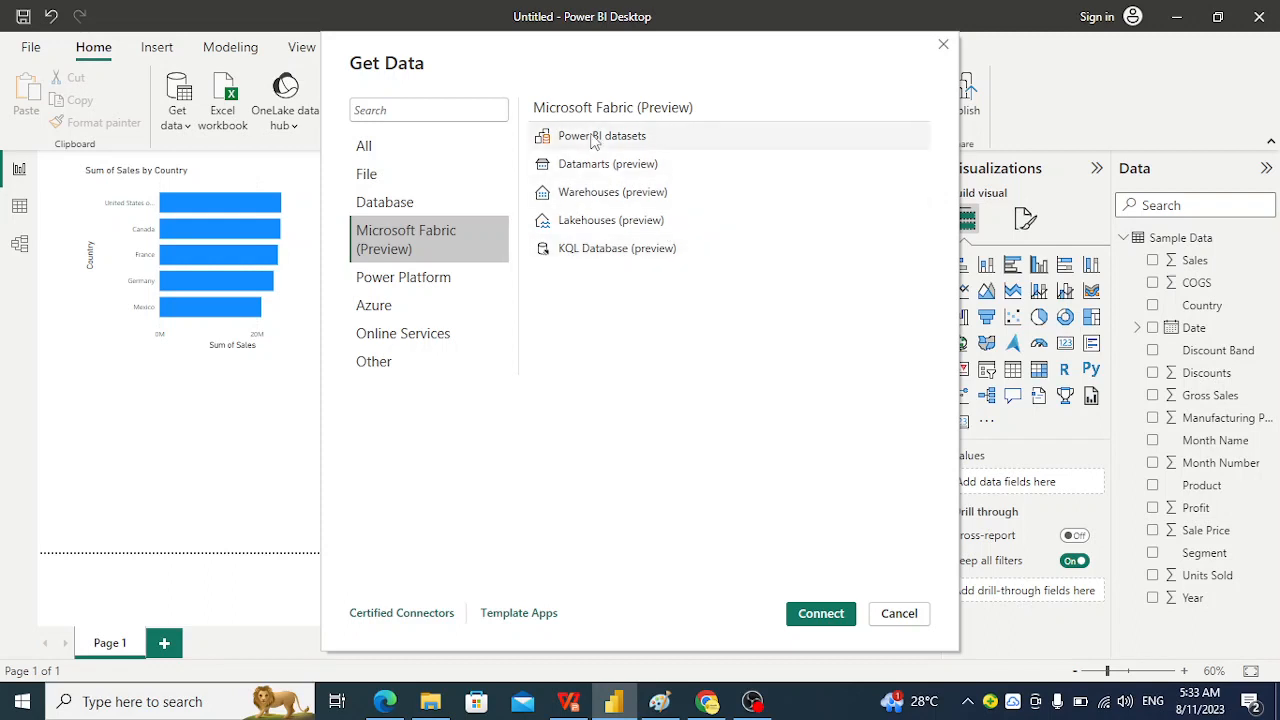
click(411, 288)
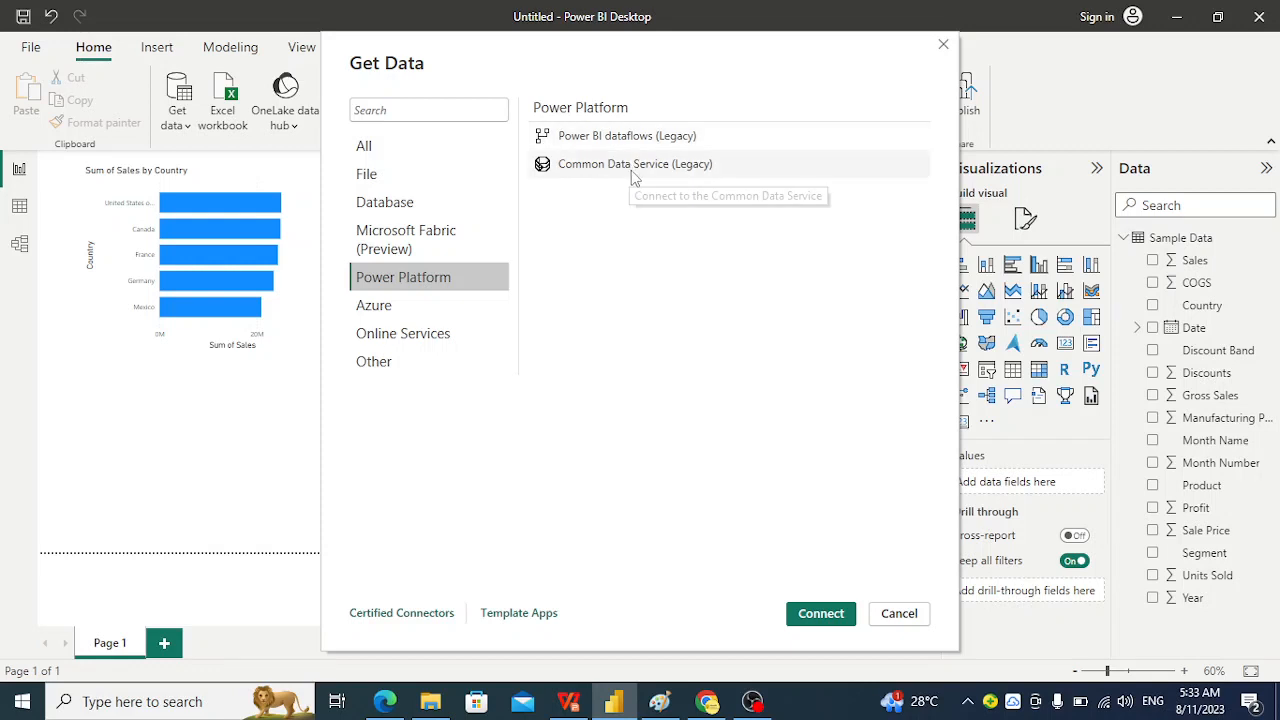
click(378, 316)
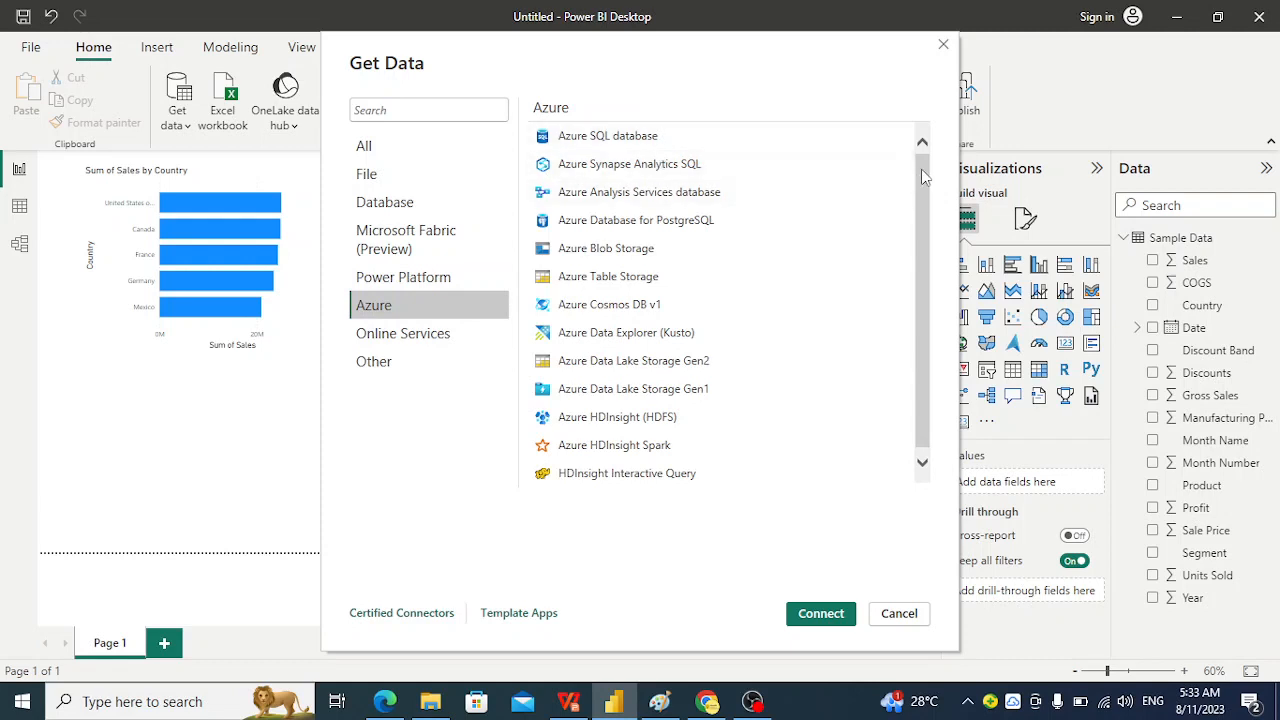
drag(922, 177, 923, 187)
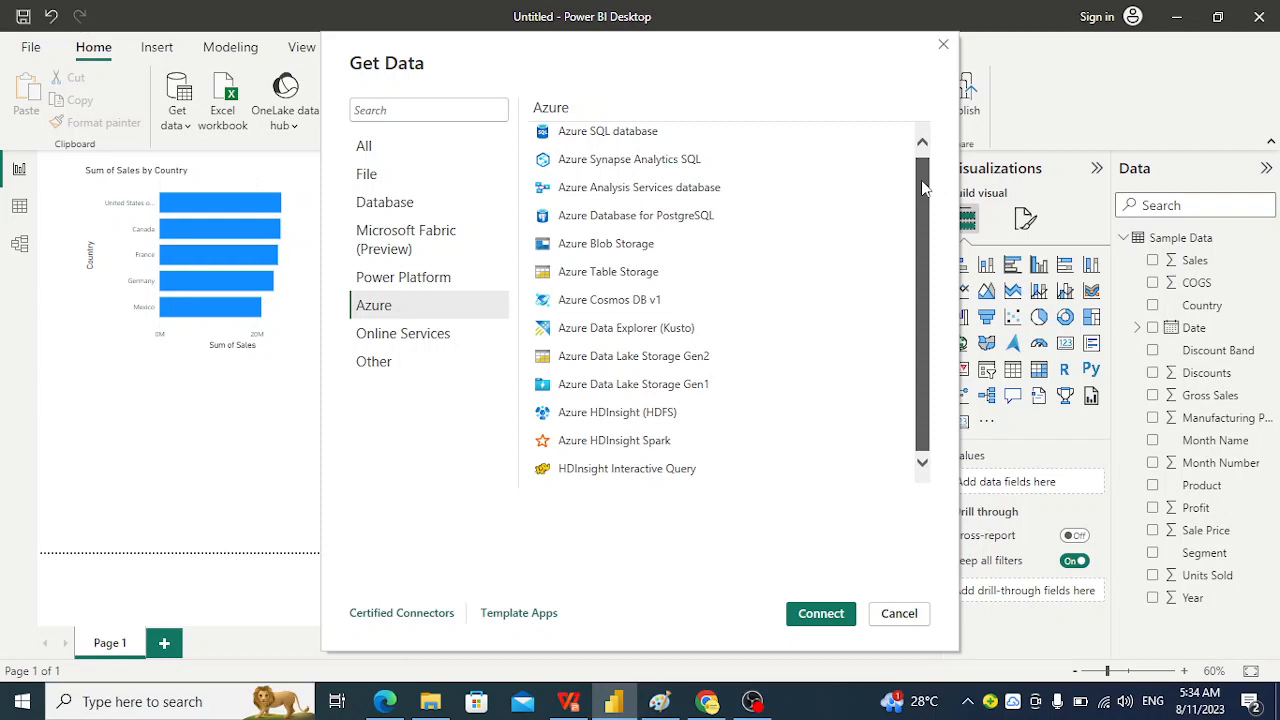
drag(922, 183, 922, 183)
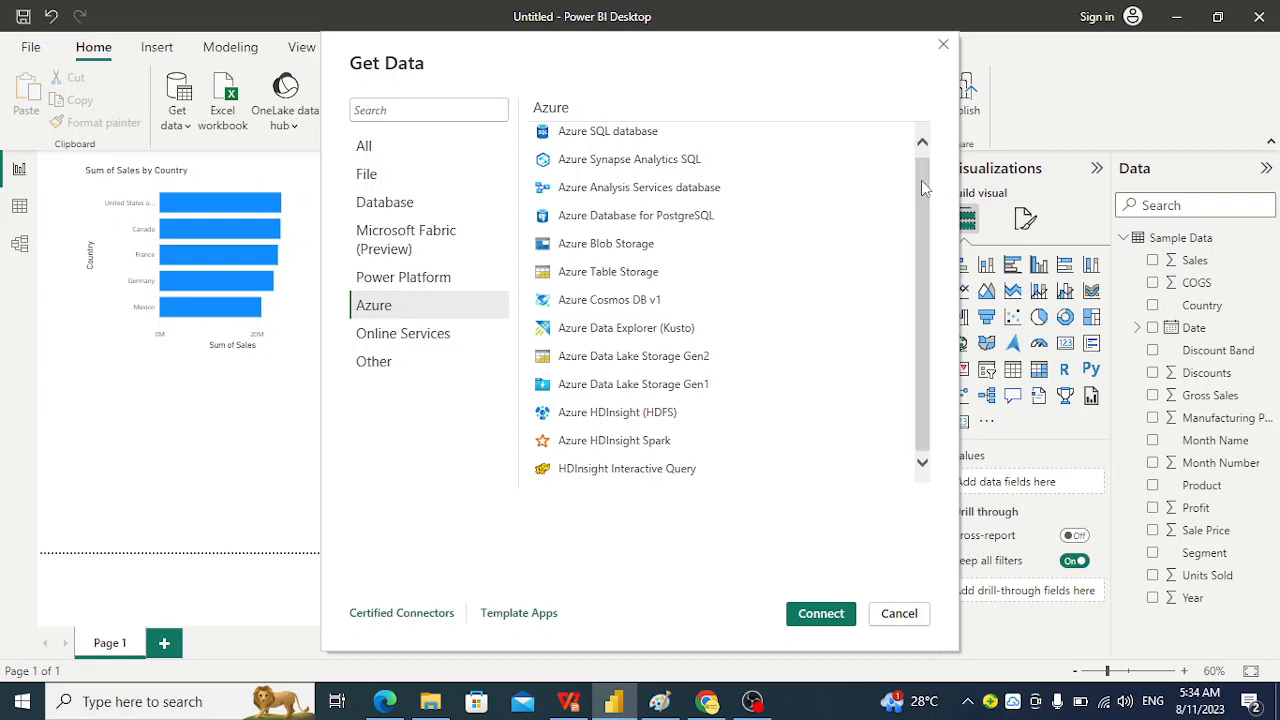
click(390, 338)
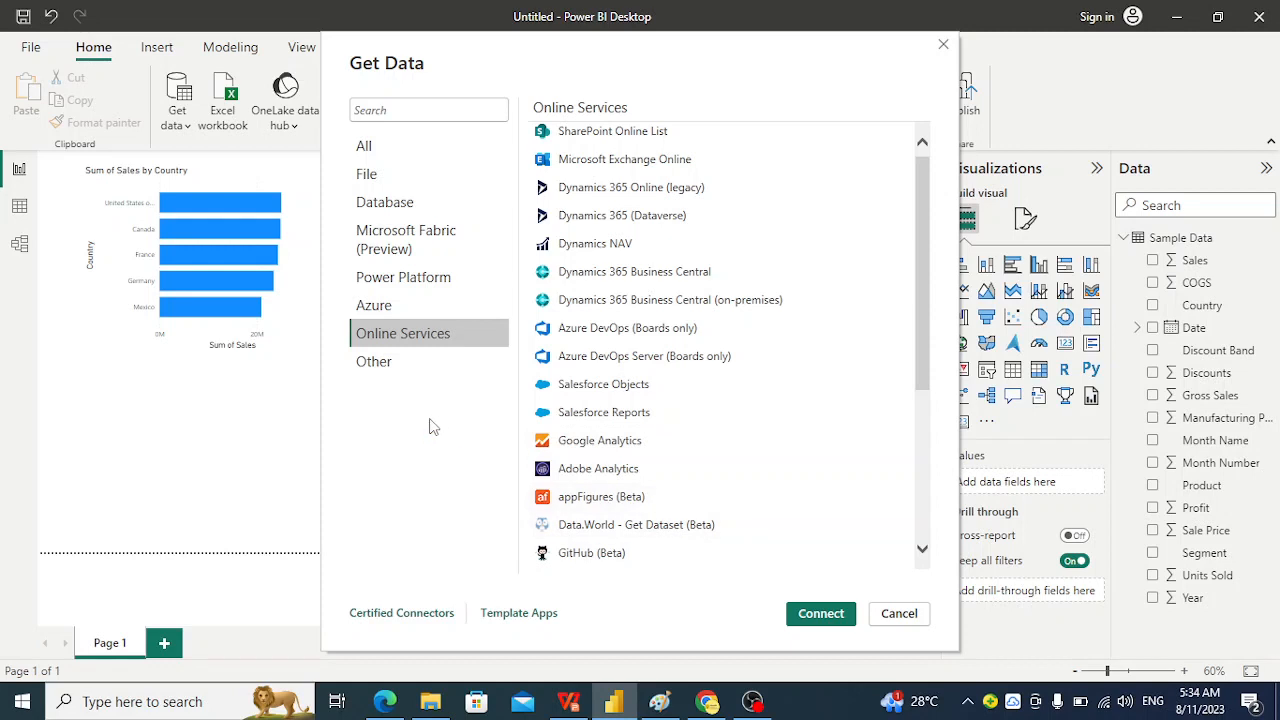
click(384, 368)
click(384, 368)
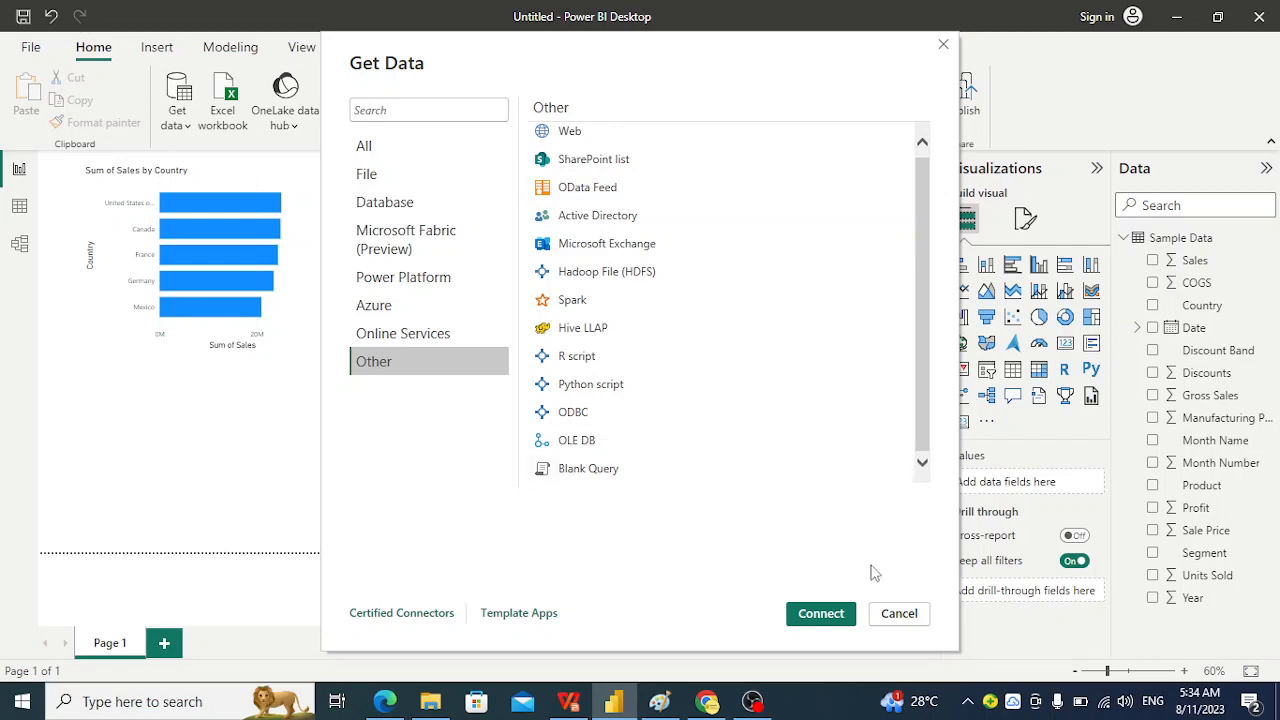
click(899, 613)
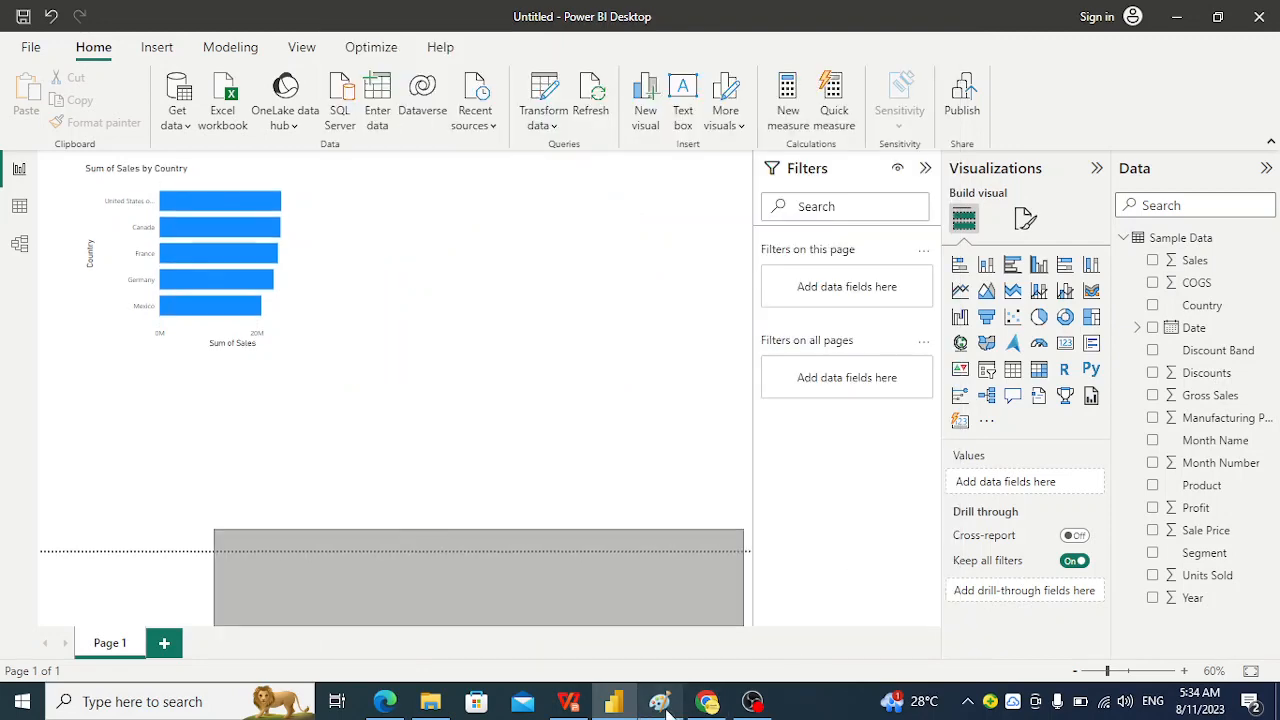
Step: Switch to Lecture 2.pptx in WPS Office, review both Filters in Power BI slides, and highlight the "Visual-level Filters" heading on slide 4
click(620, 708)
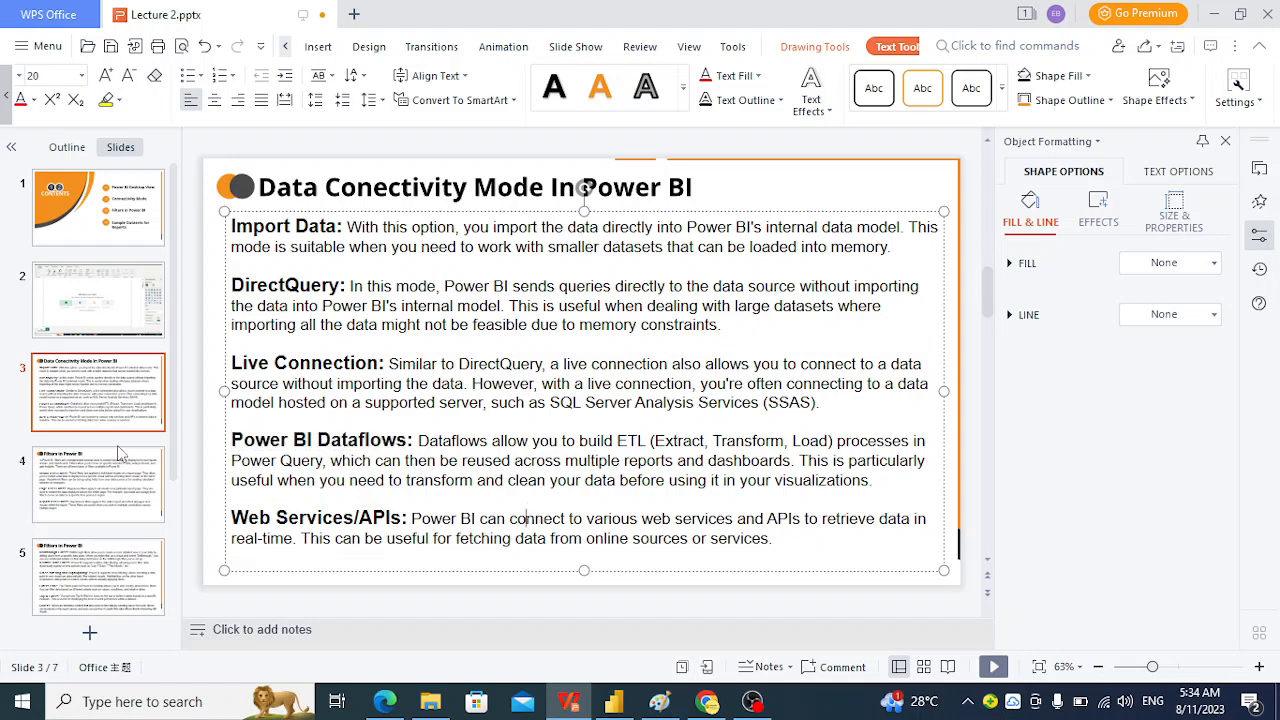
click(87, 488)
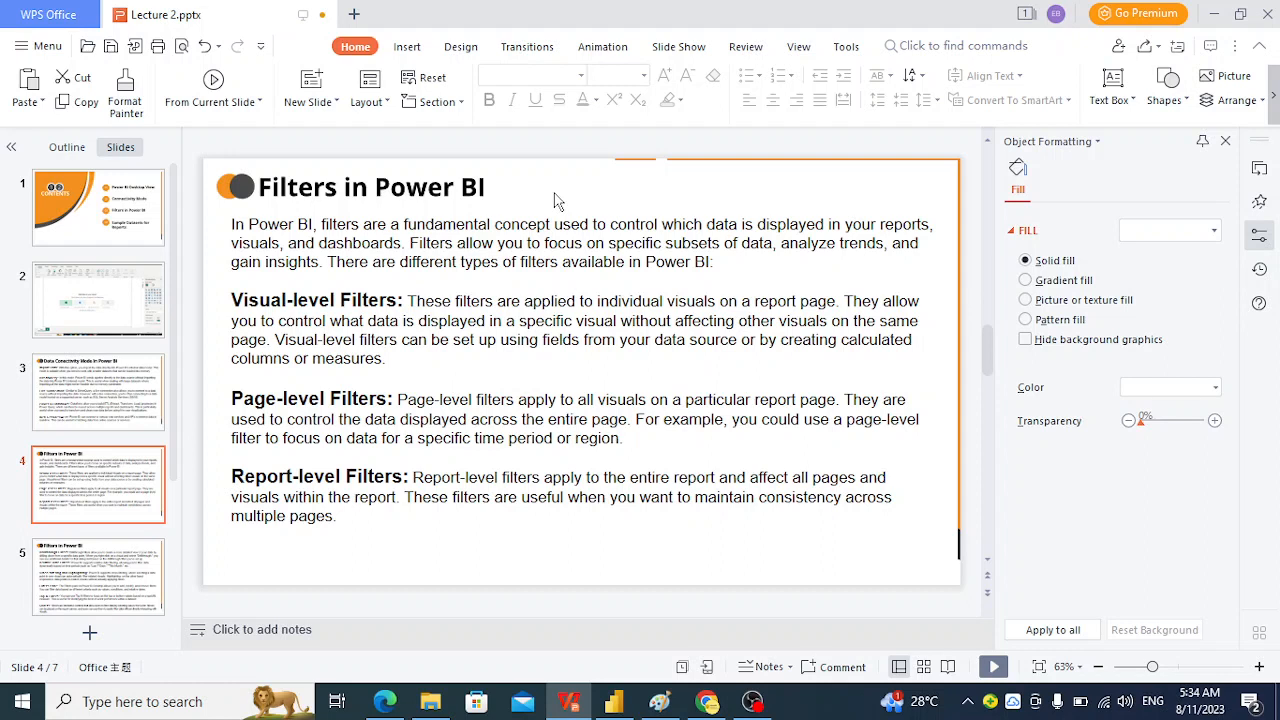
click(620, 234)
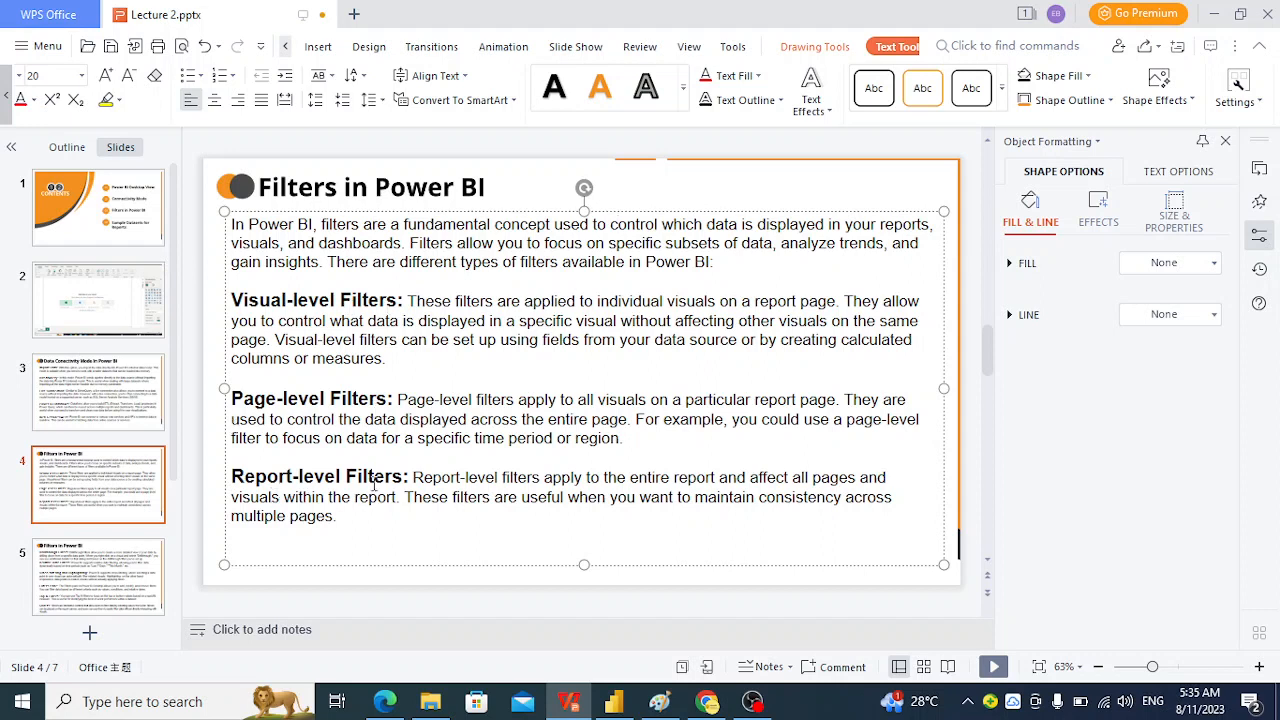
mouse_move(140, 480)
click(93, 500)
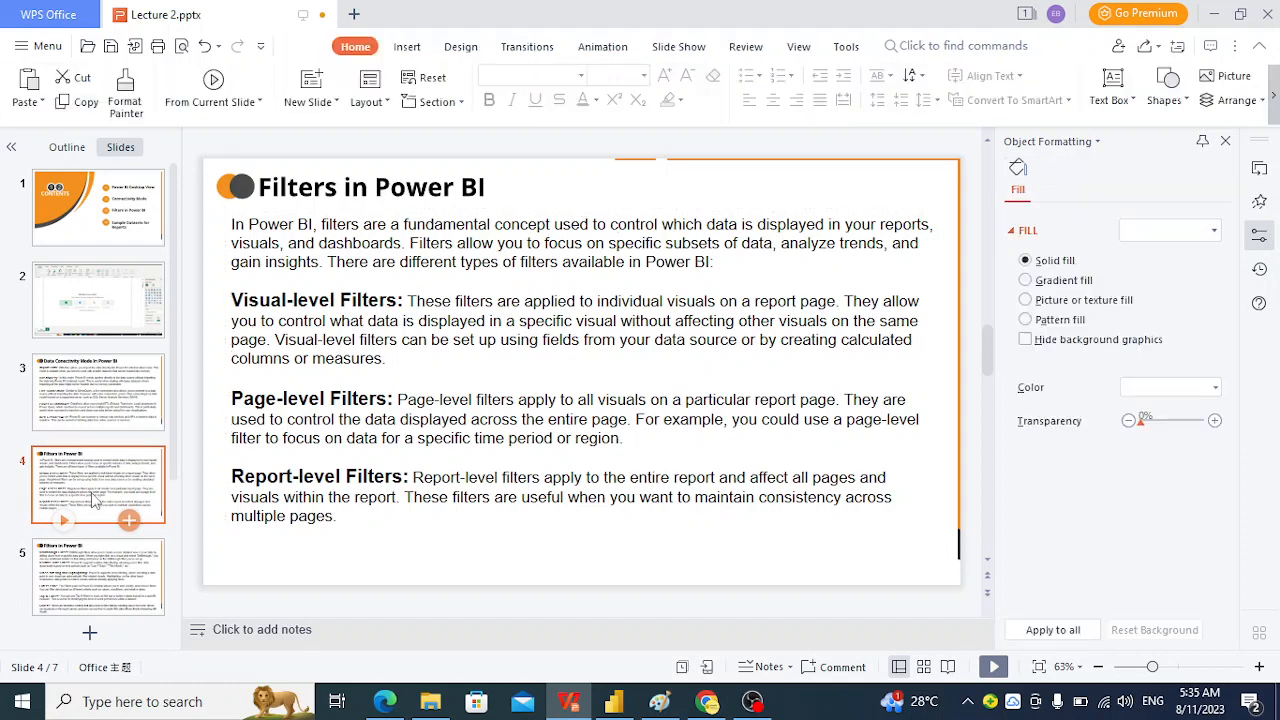
click(100, 590)
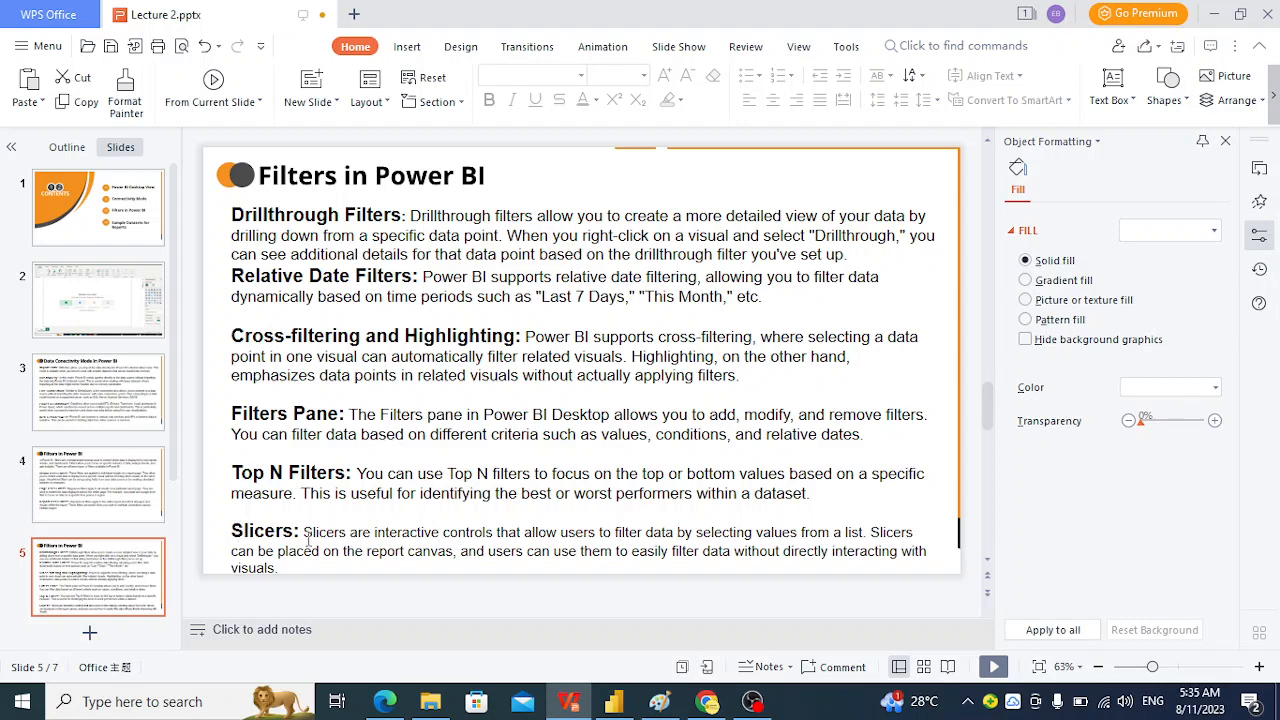
click(88, 492)
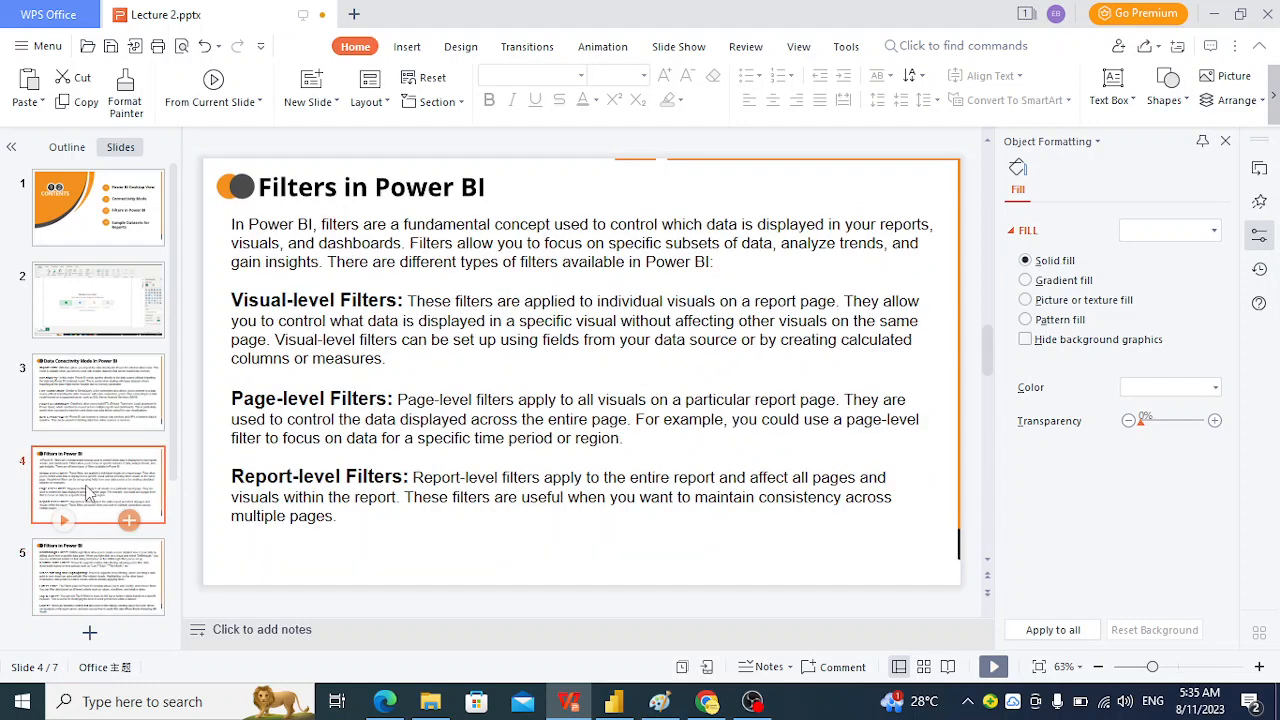
click(400, 302)
drag(398, 300, 231, 300)
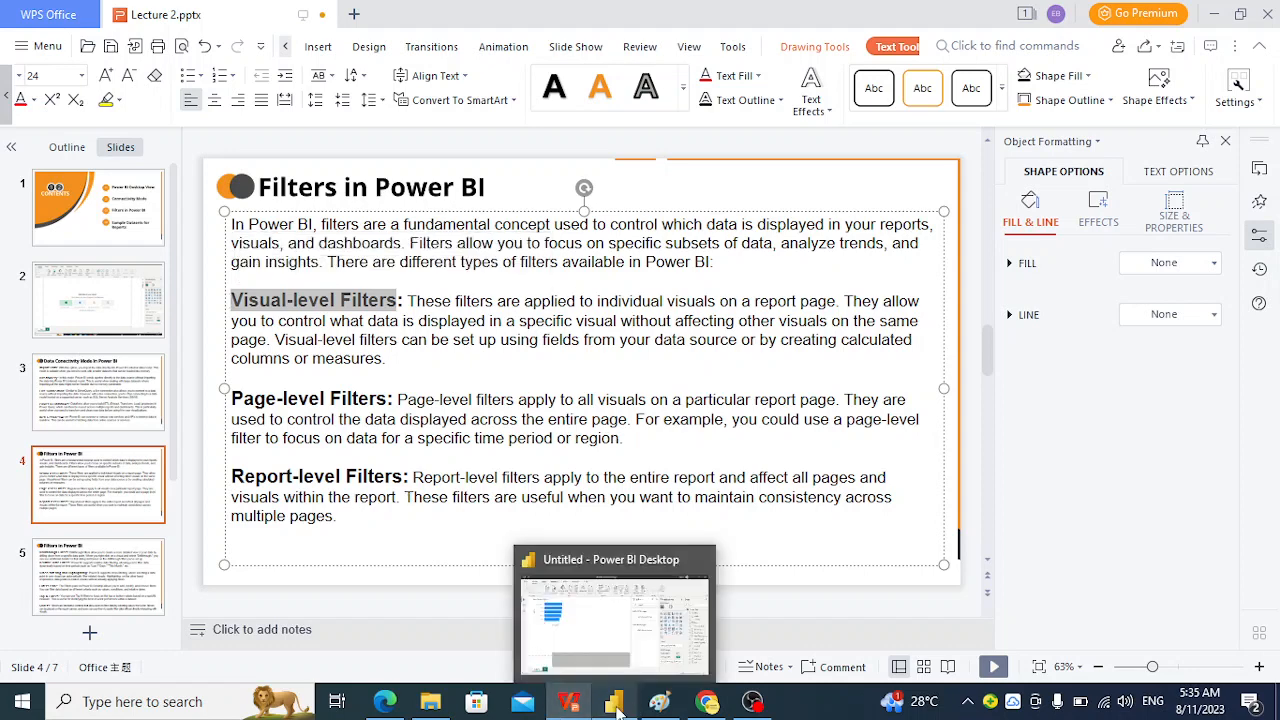
Step: Switch to Power BI Desktop and apply a visual-level Country filter for Canada only to the Sum of Sales by Country chart
click(617, 708)
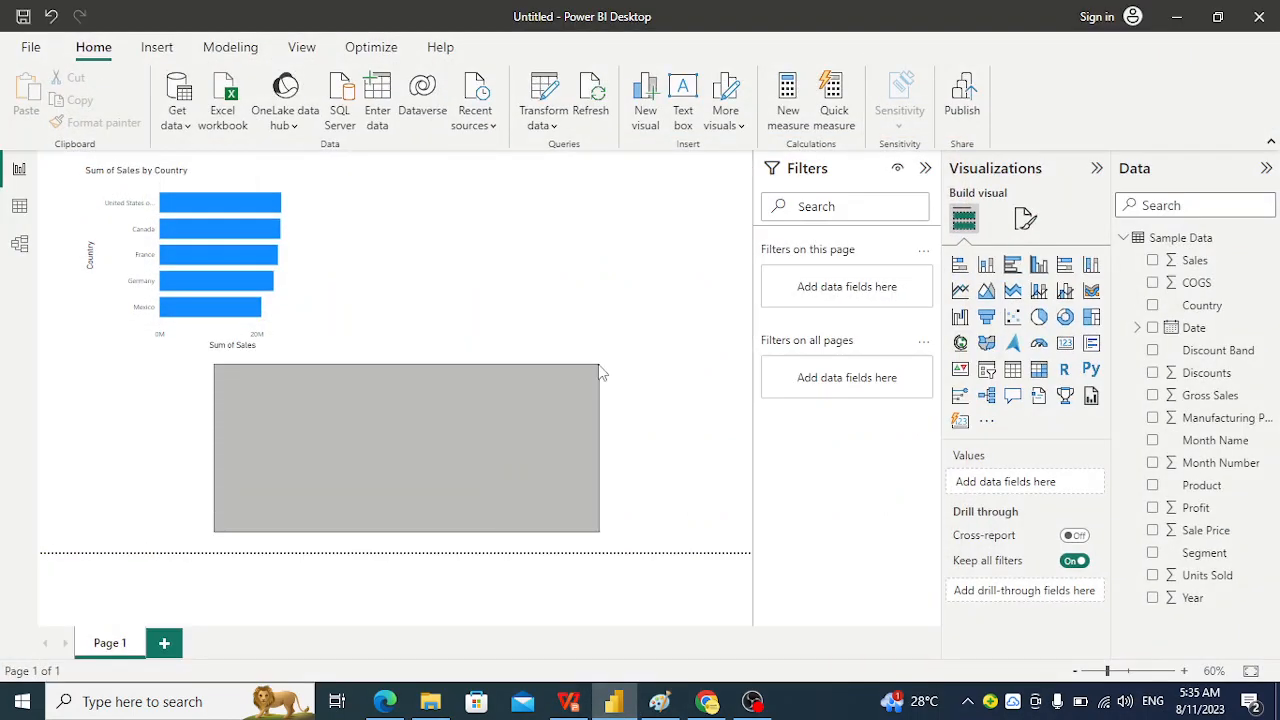
click(133, 222)
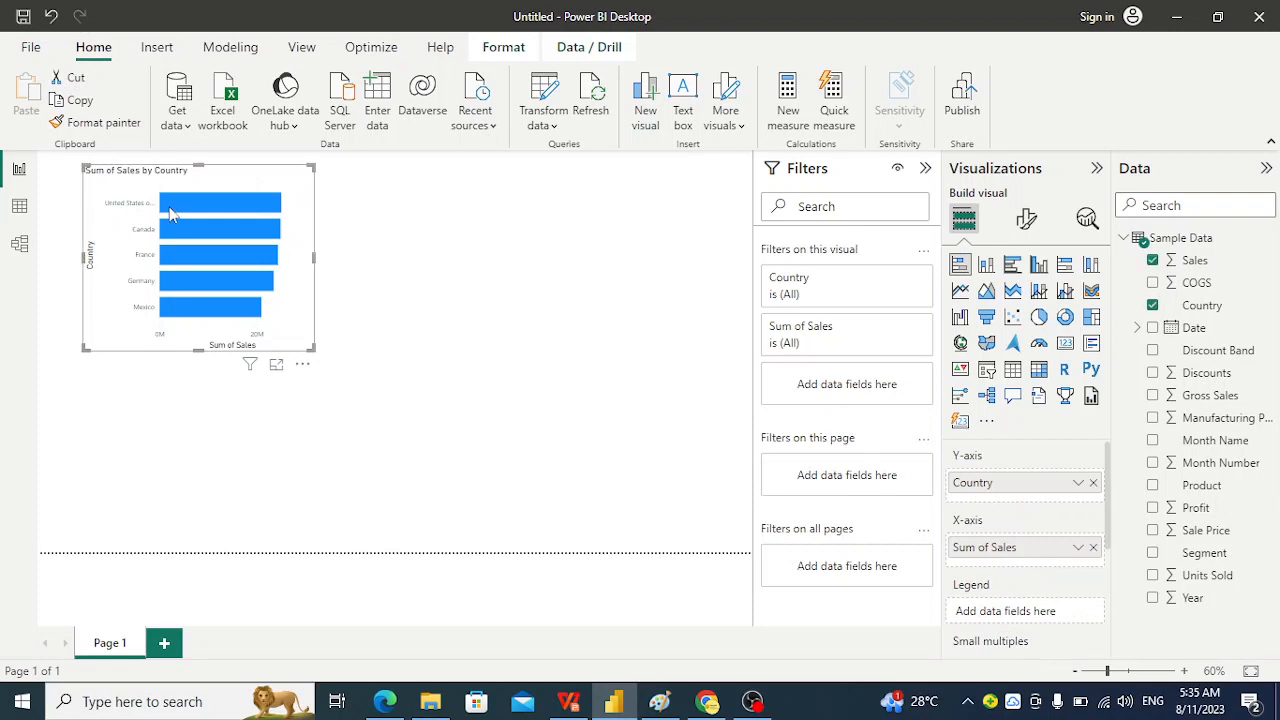
mouse_move(170, 215)
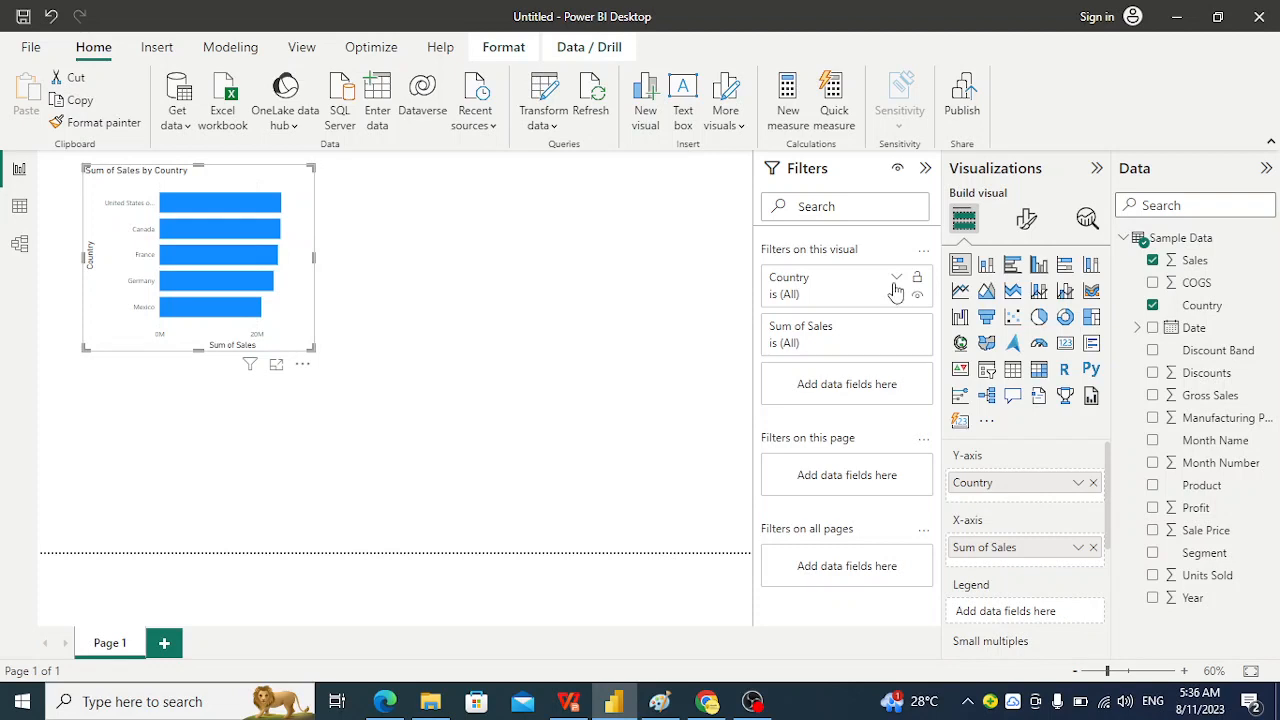
click(896, 280)
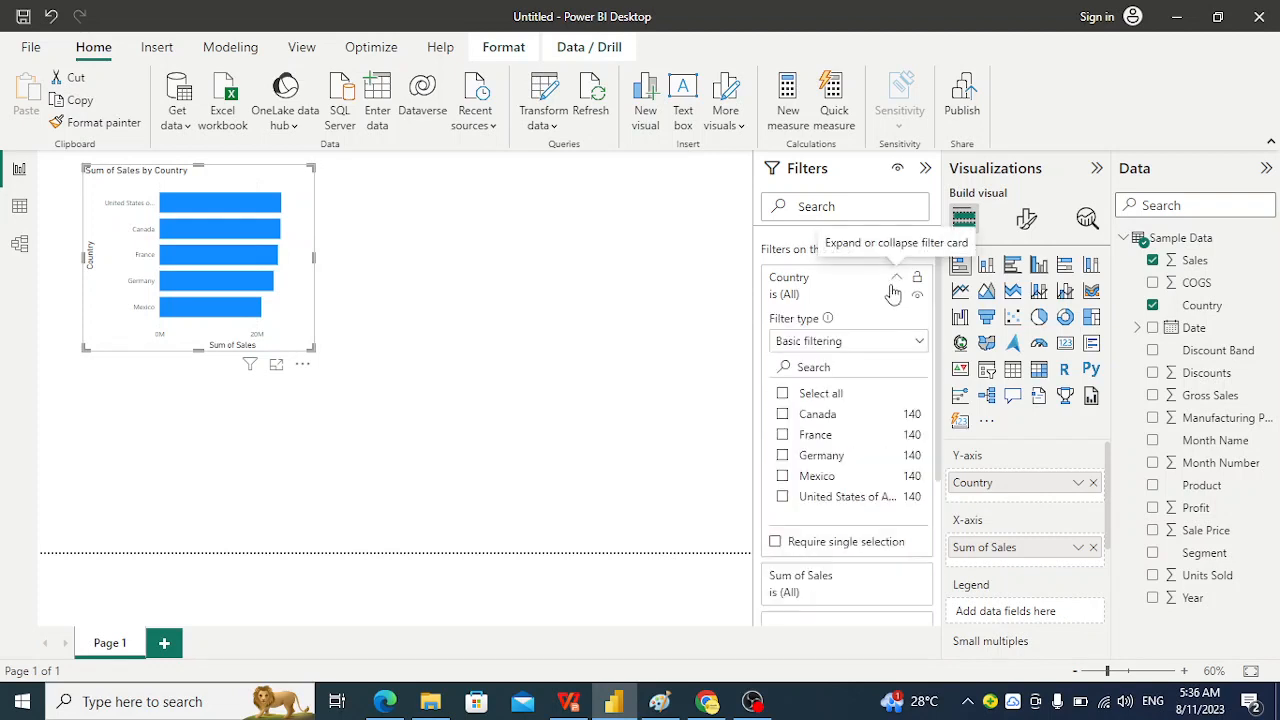
click(784, 414)
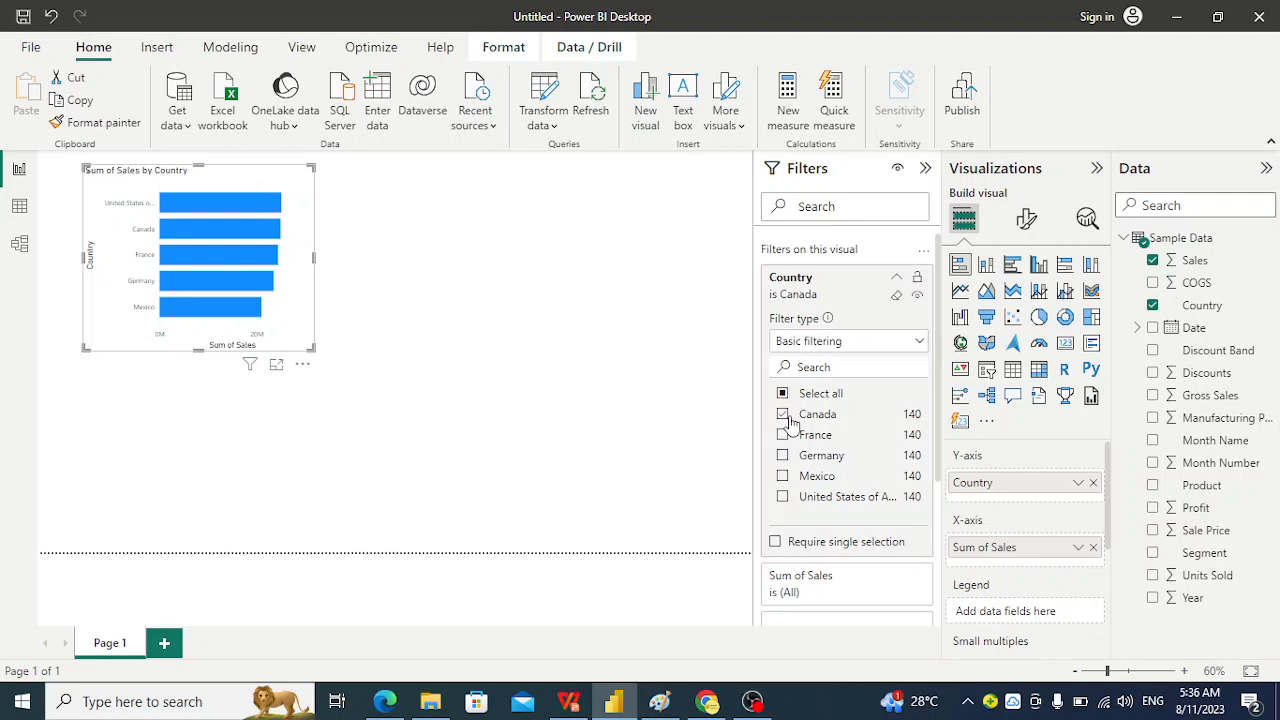
click(897, 278)
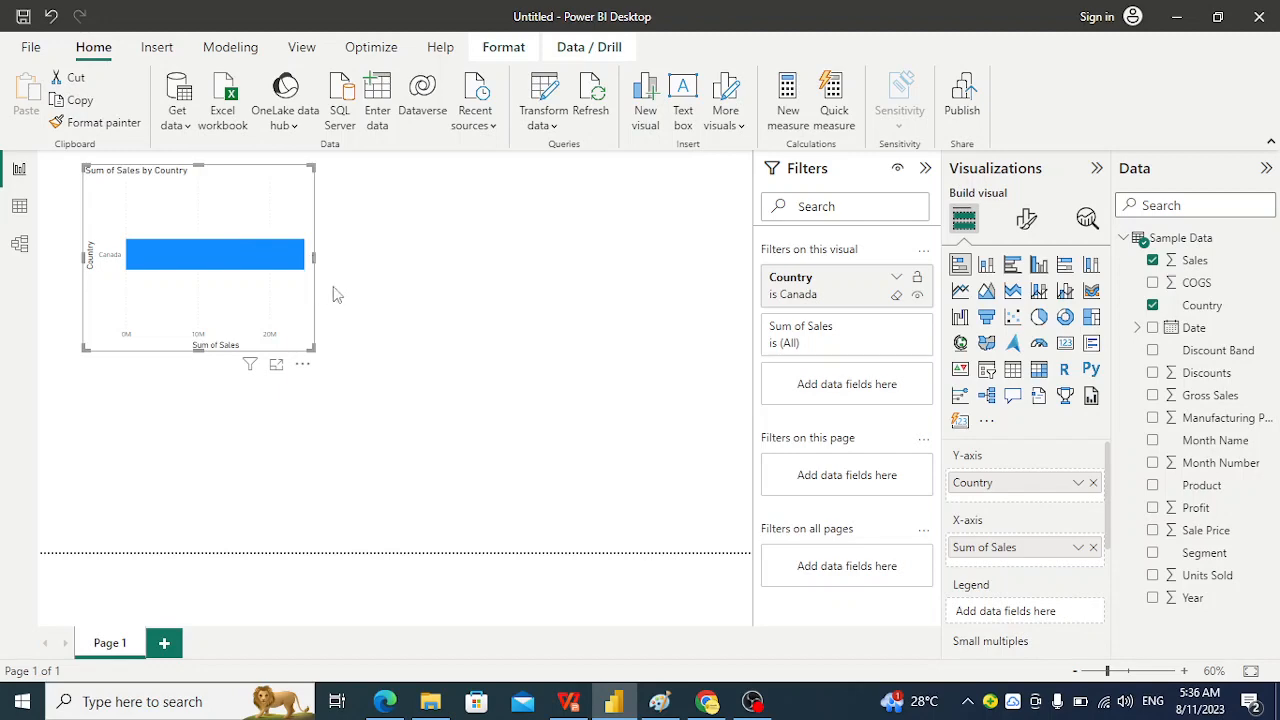
Step: Compare the filtered chart with the Visual-level Filters definition in the WPS Office presentation, ending back in Power BI Desktop
key(alt+Tab)
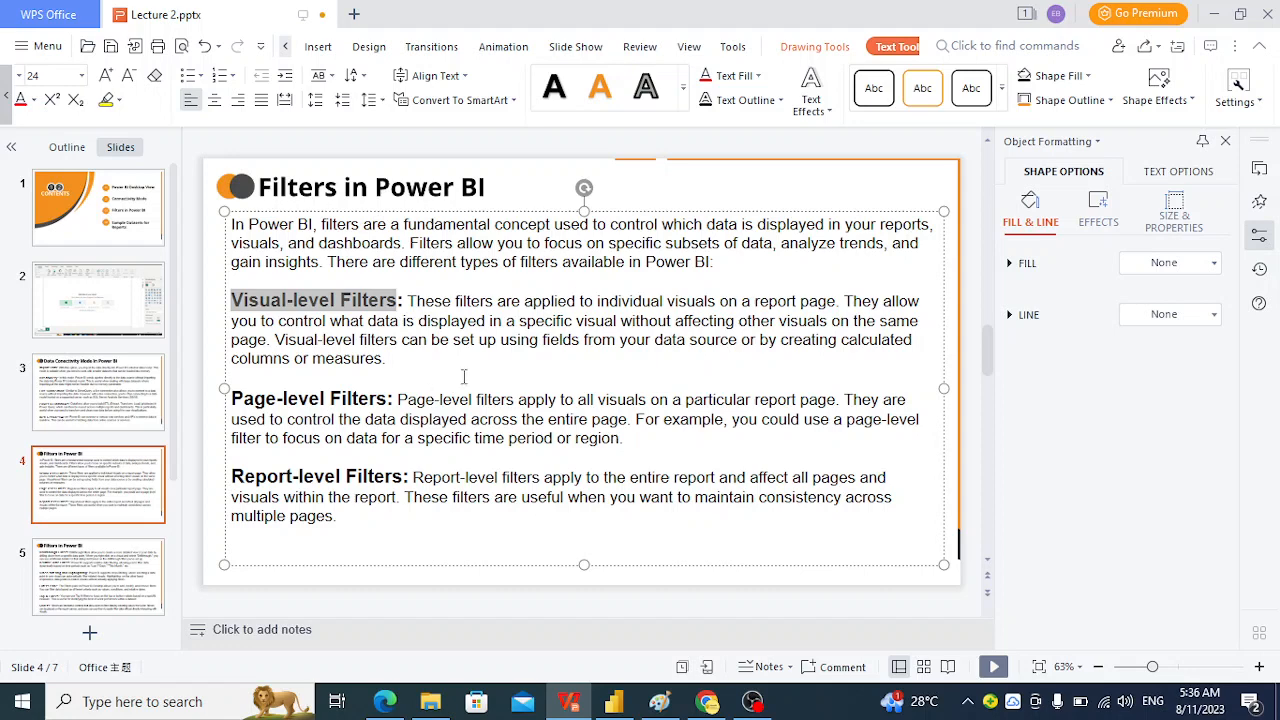
key(alt+Tab)
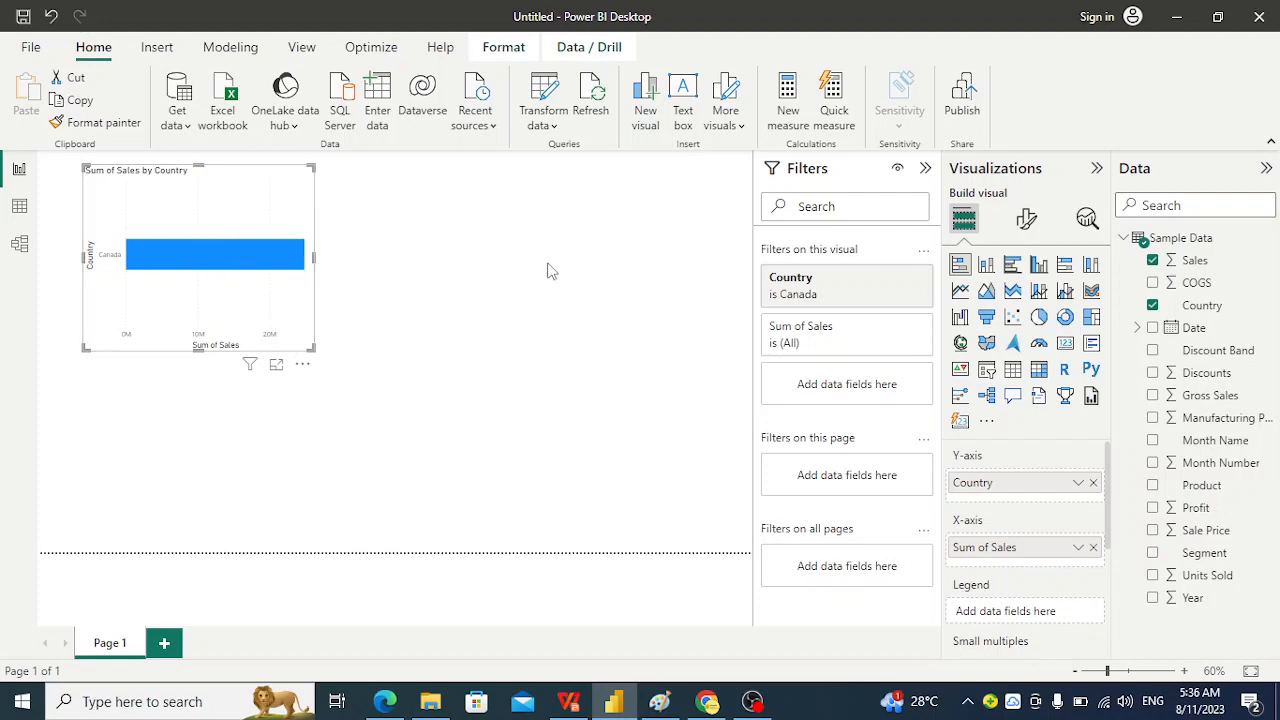
key(alt+Tab)
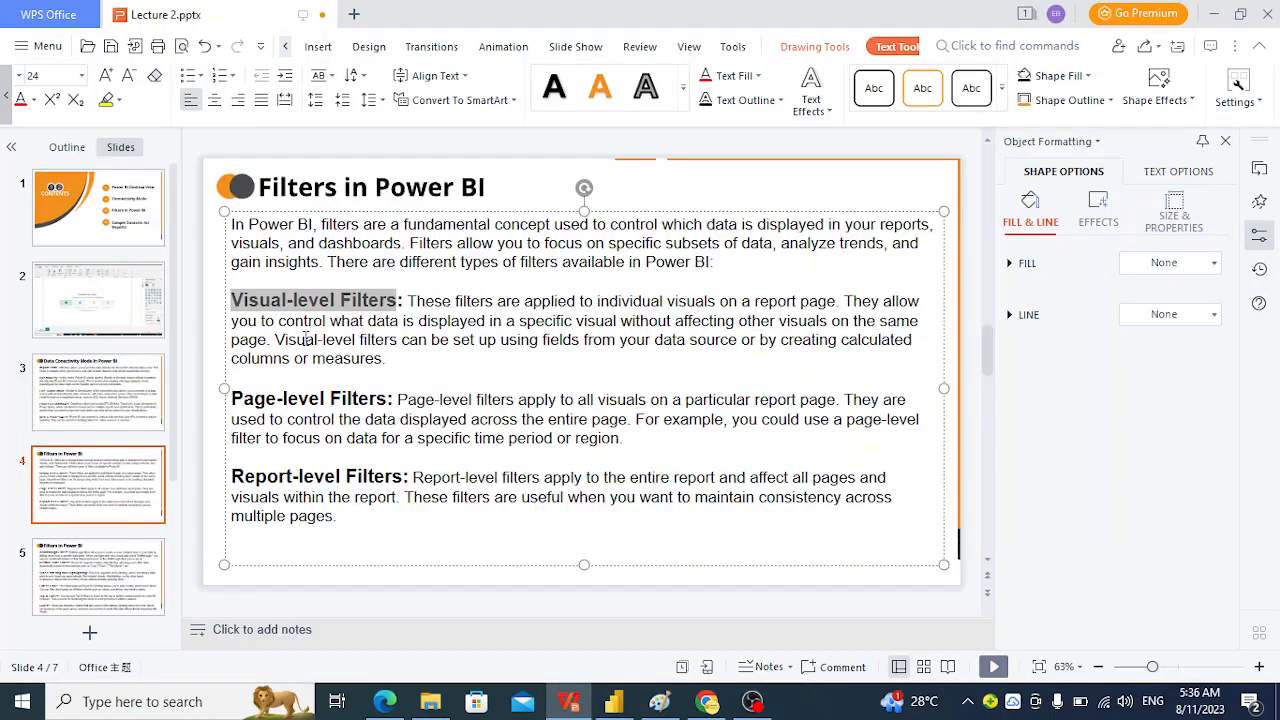
key(alt+Tab)
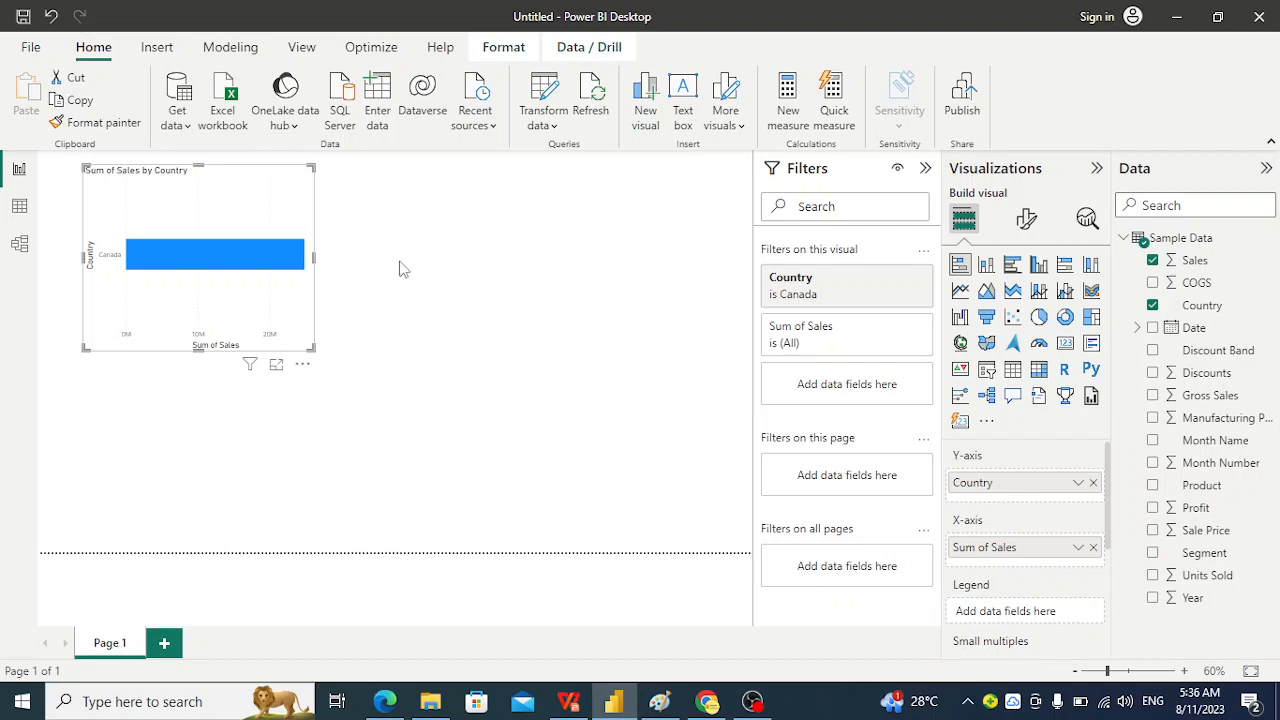
Step: Clear the visual-level Country filter from the Sum of Sales by Country chart and deselect the chart
click(896, 300)
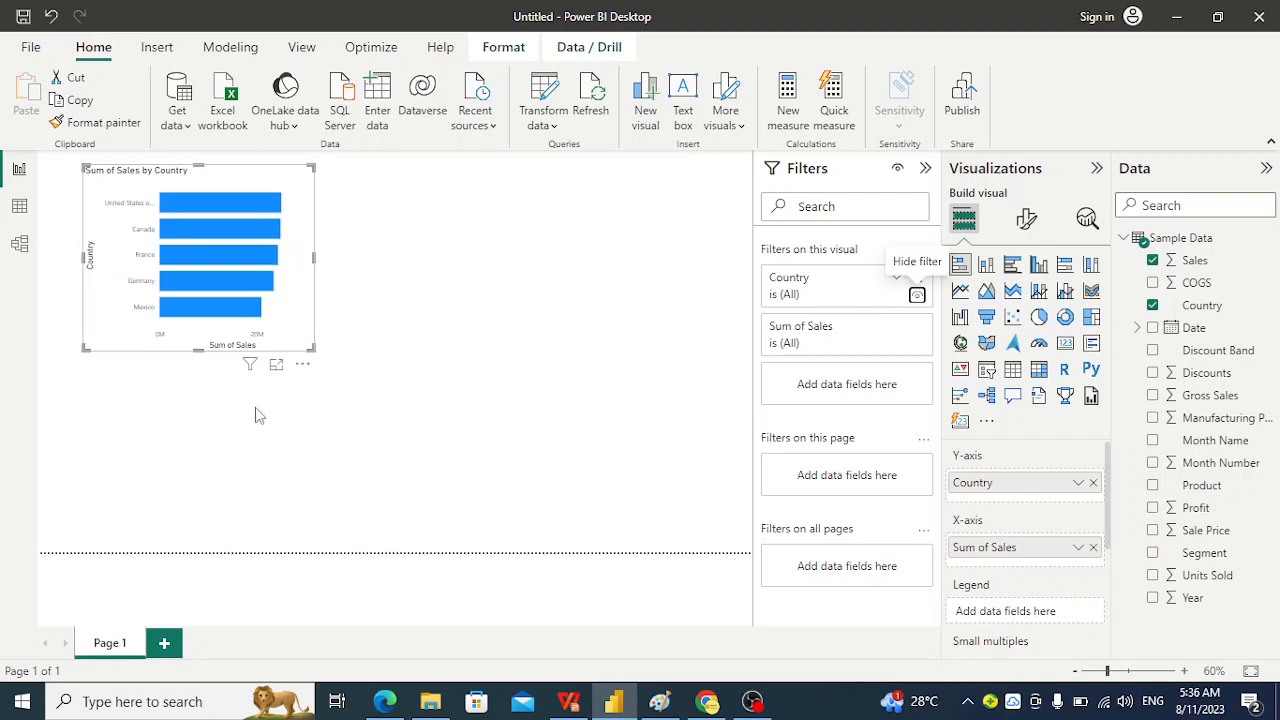
click(194, 409)
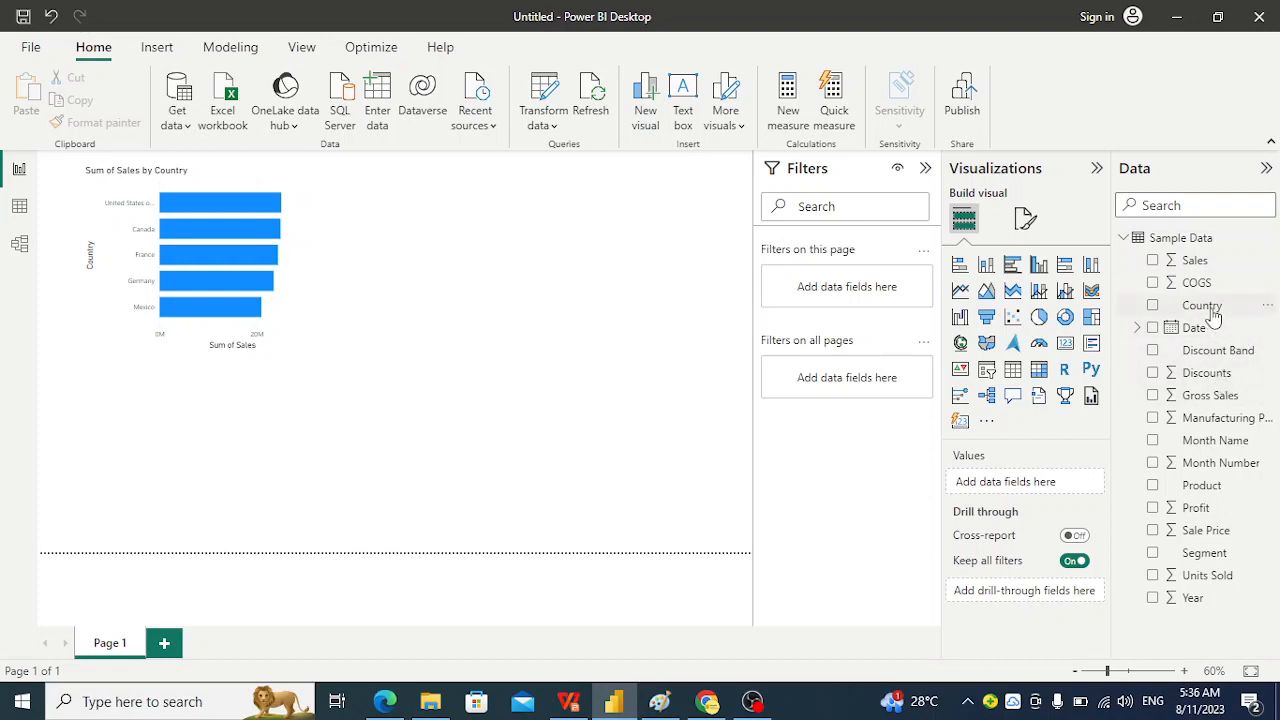
Step: Add Country as a page-level filter including every country except Canada, and select the Sum of Sales by Country chart
drag(1213, 316, 847, 300)
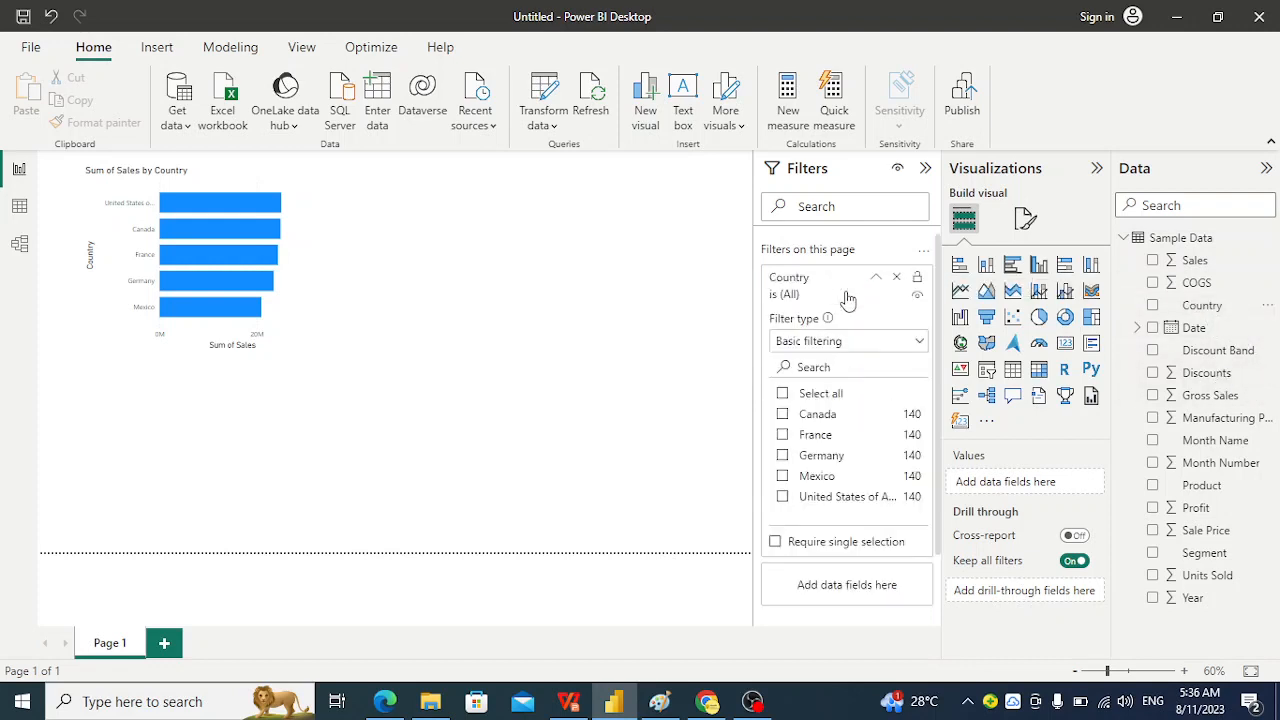
click(783, 394)
click(783, 396)
click(783, 414)
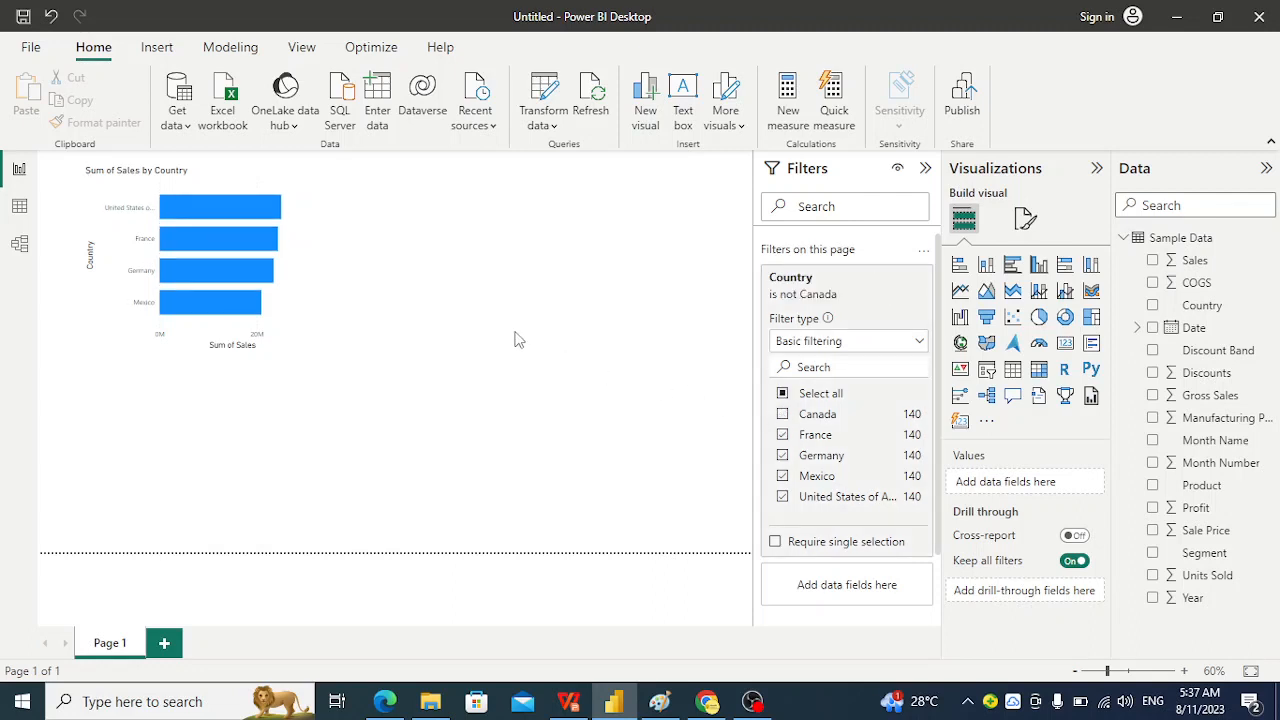
click(143, 196)
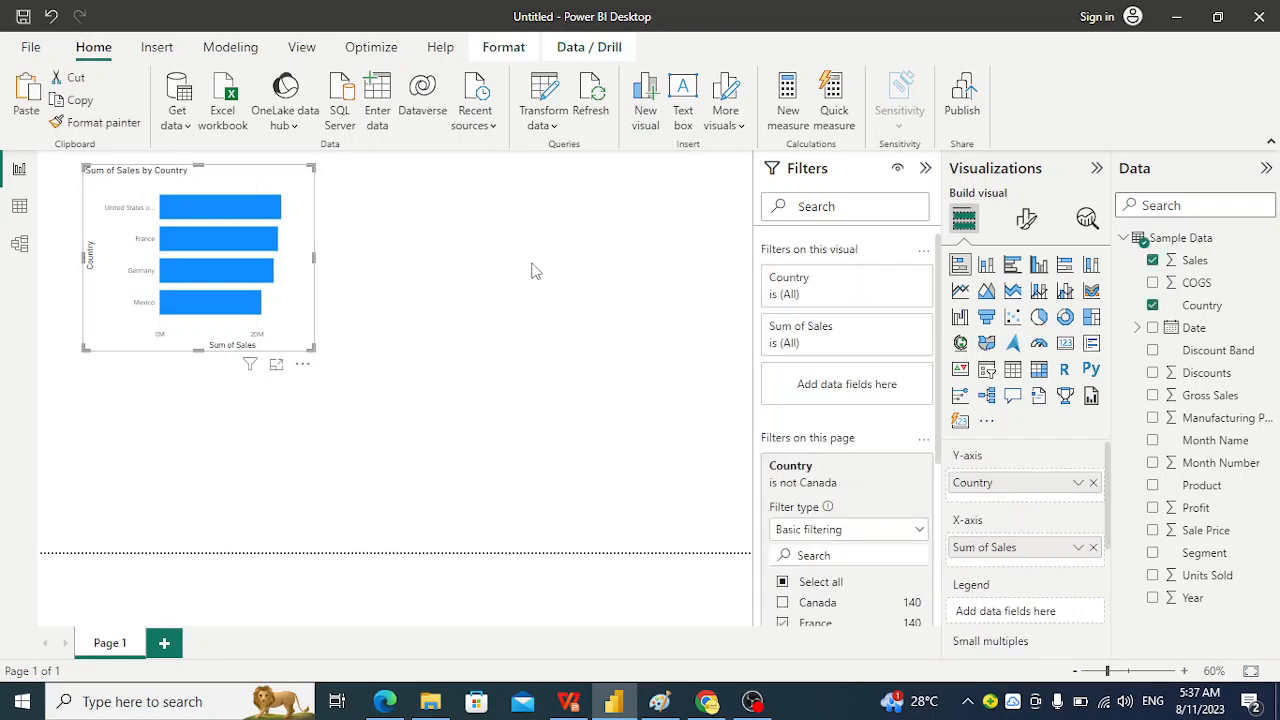
Step: Paste a copy of the Sum of Sales by Country chart beside the original and delete the accidentally inserted Q&A visual
key(ctrl+v)
drag(225, 233, 487, 229)
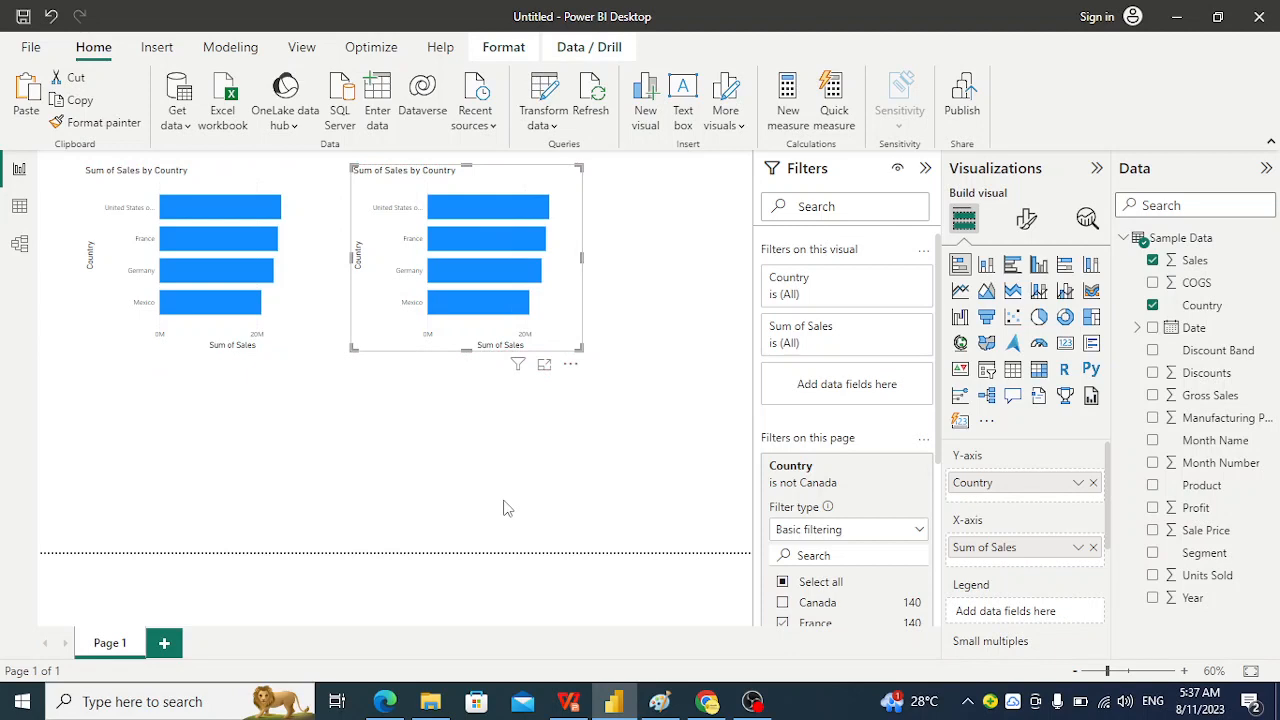
double_click(437, 474)
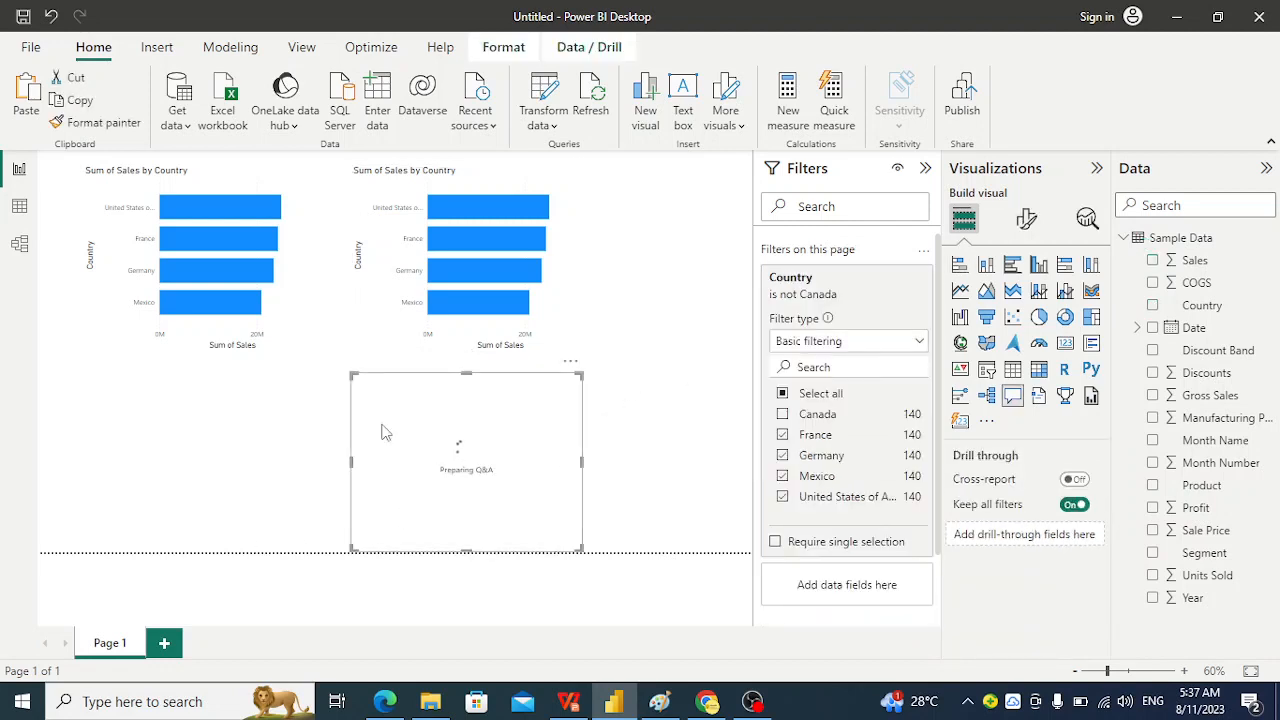
key(Delete)
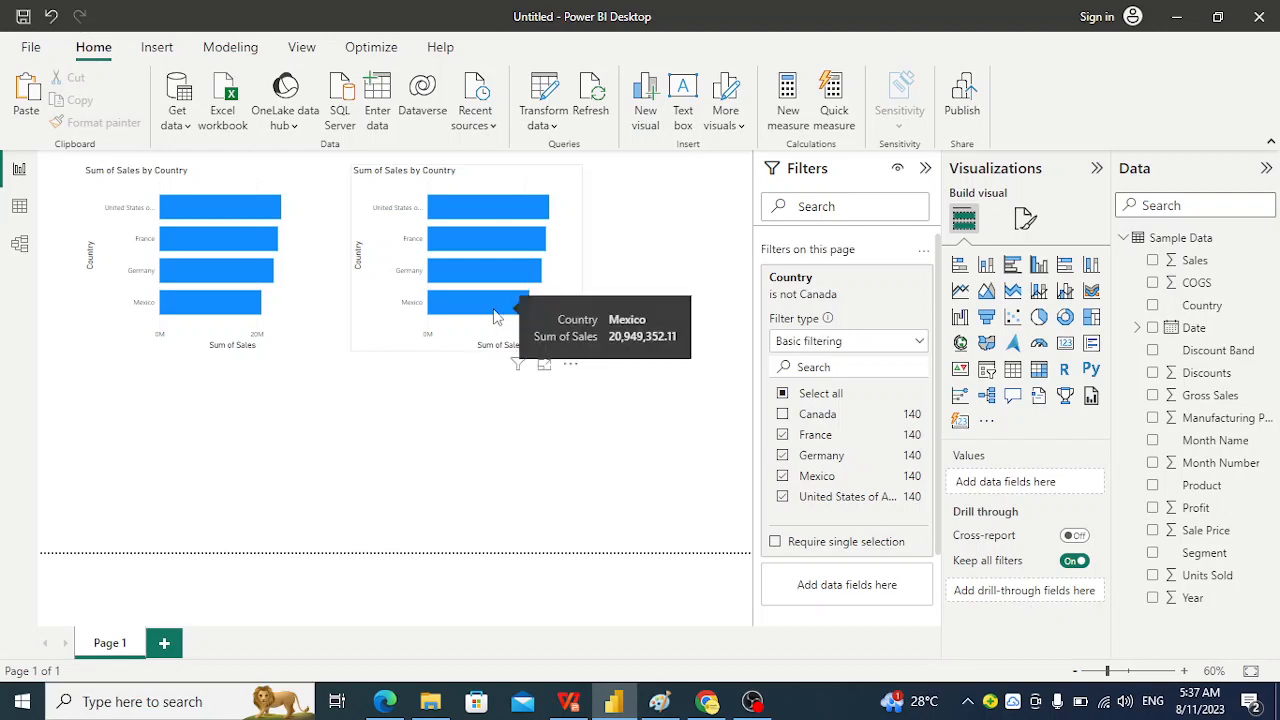
Step: Consult the filter definitions slide in WPS Office, return to Power BI Desktop, and add two blank report pages, ending on Page 1
key(alt+Tab)
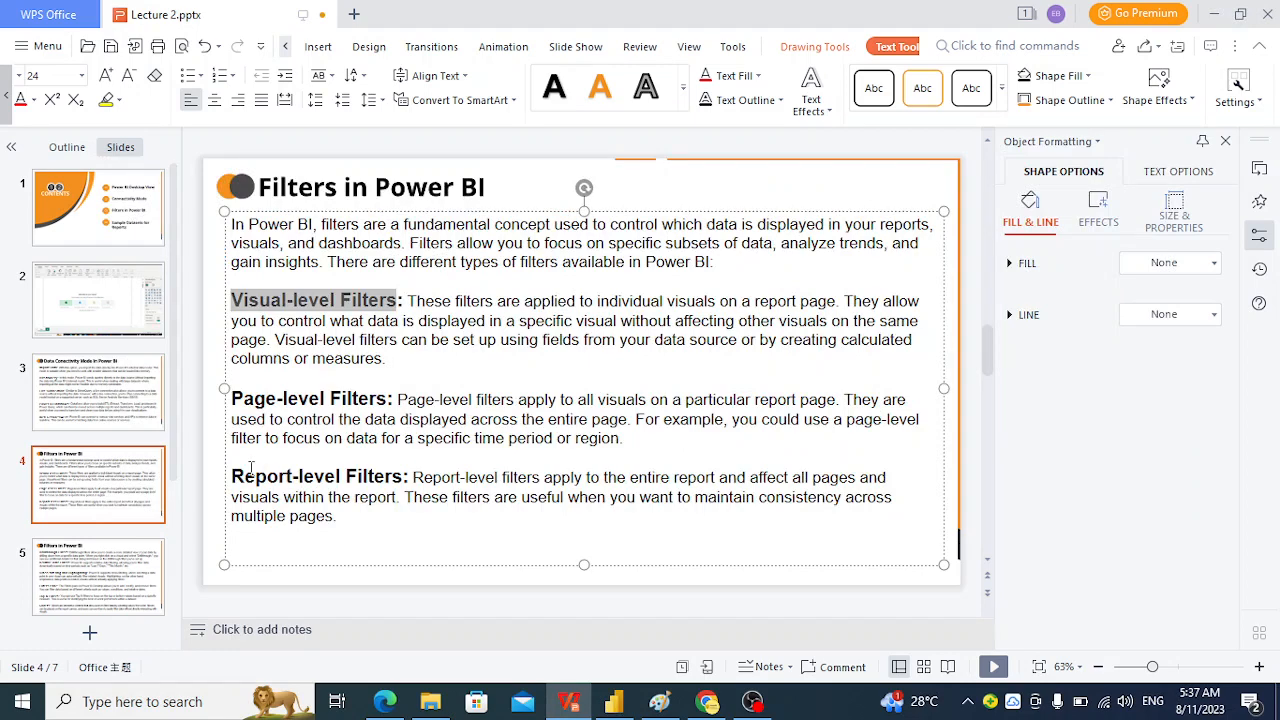
key(alt+Tab)
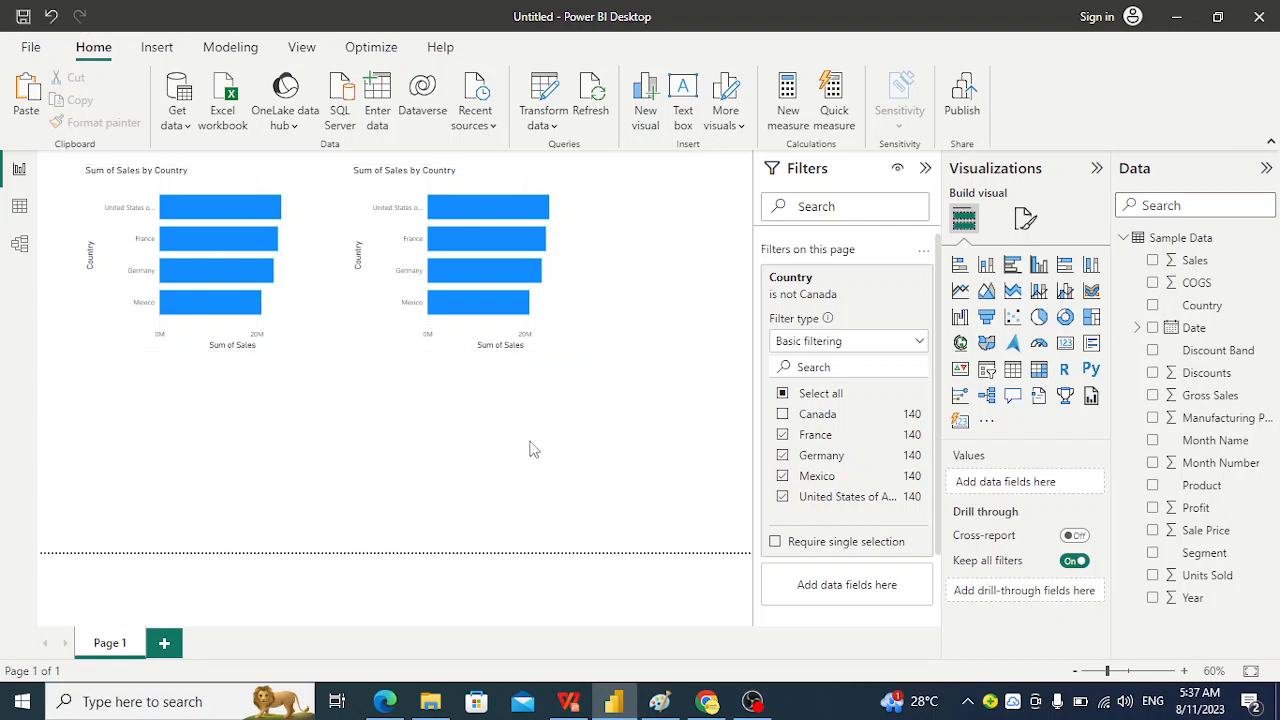
click(165, 648)
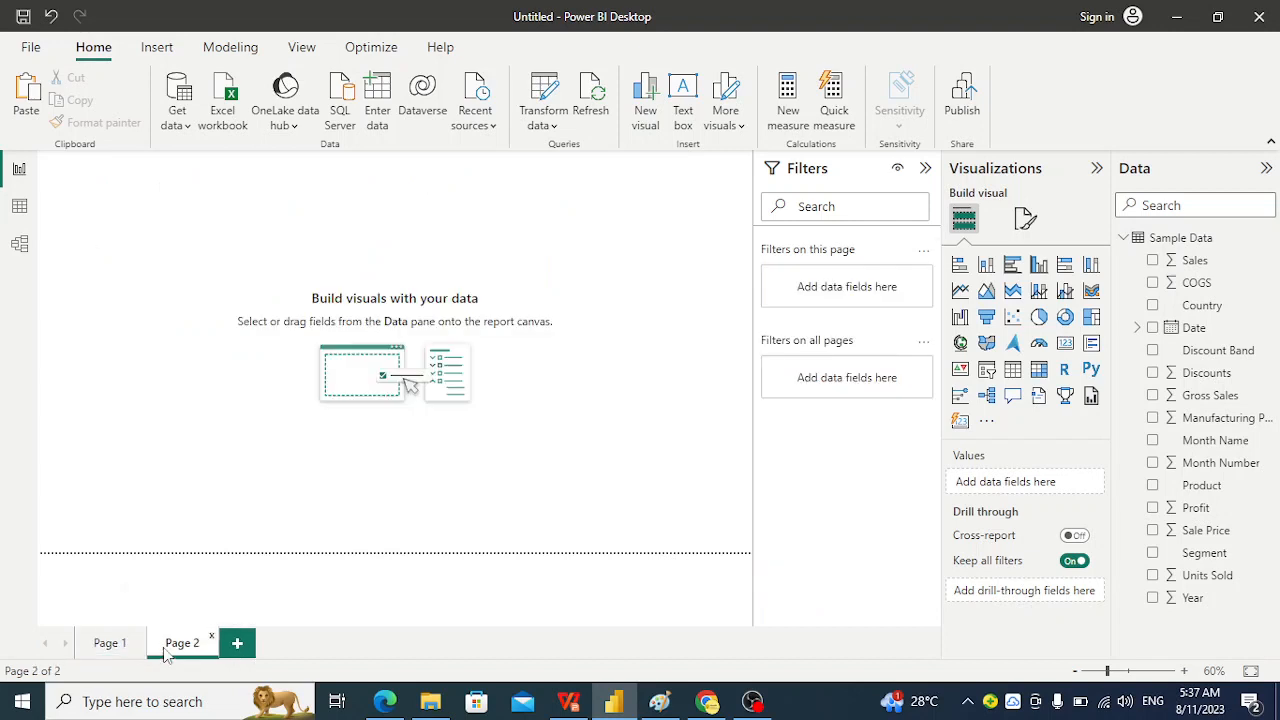
click(238, 645)
double_click(241, 645)
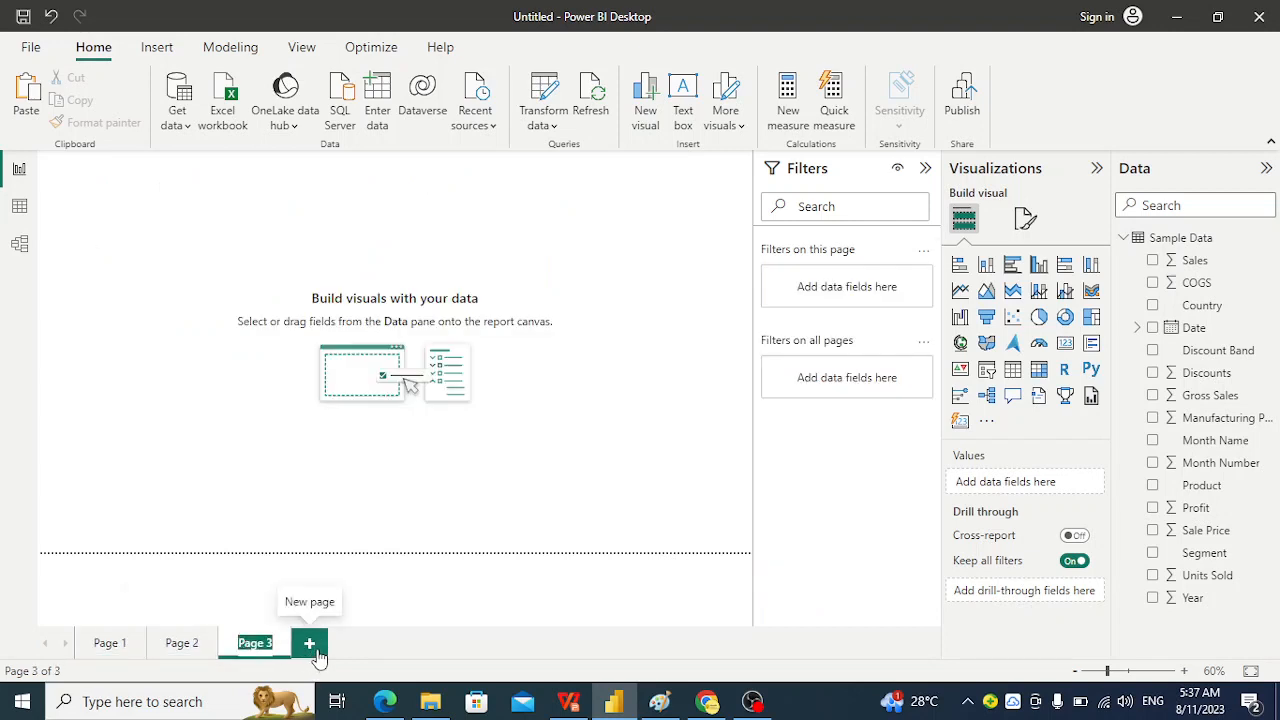
click(105, 645)
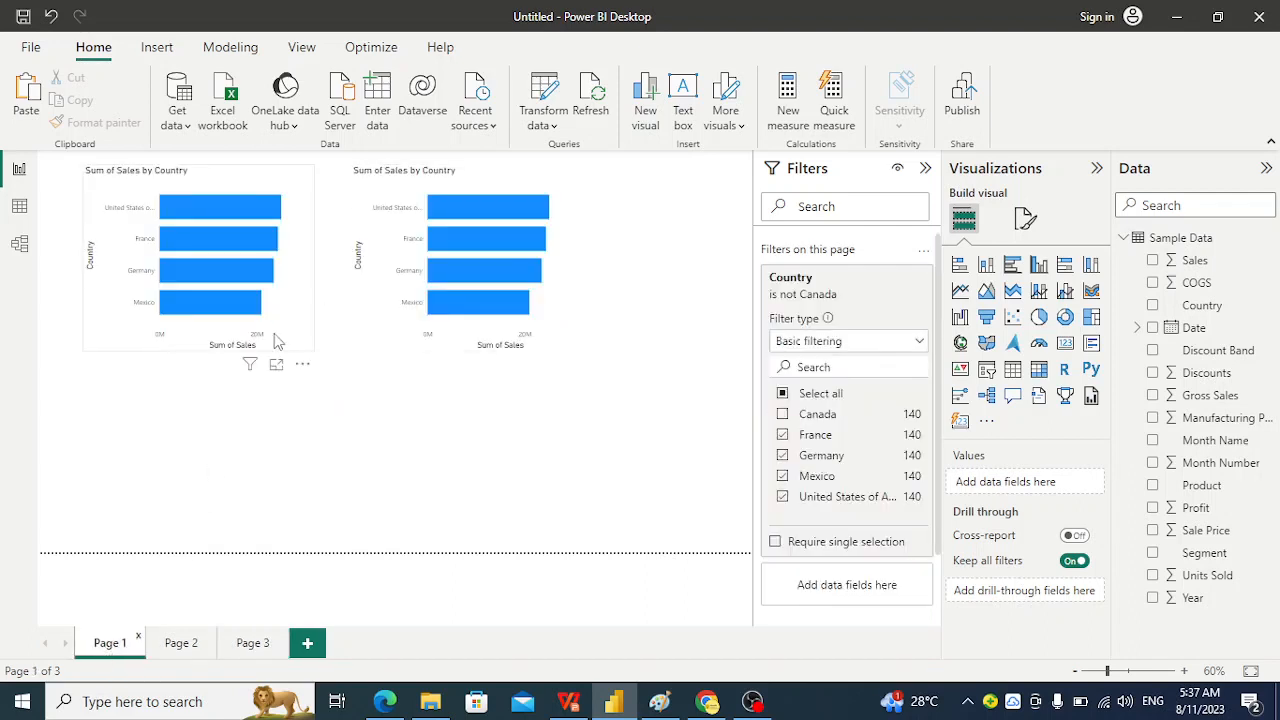
Step: Select the original Sum of Sales by Country chart and add Country as a filter on all pages
click(193, 200)
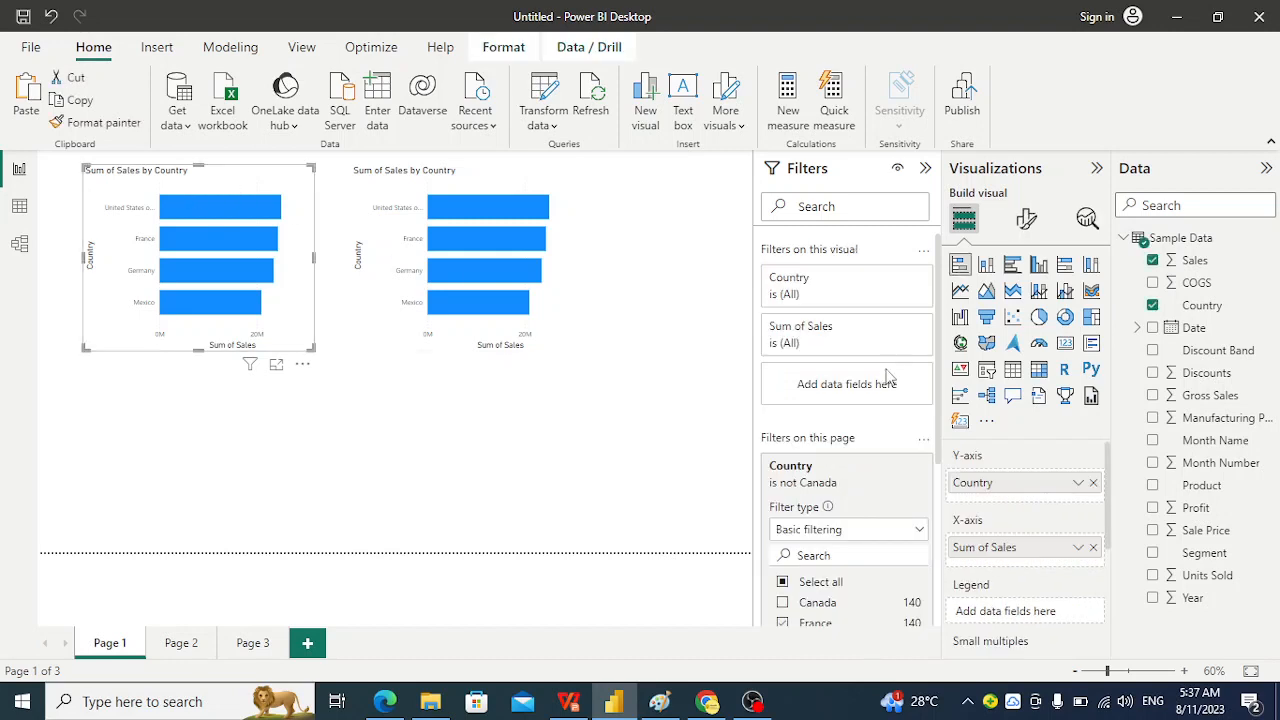
click(922, 440)
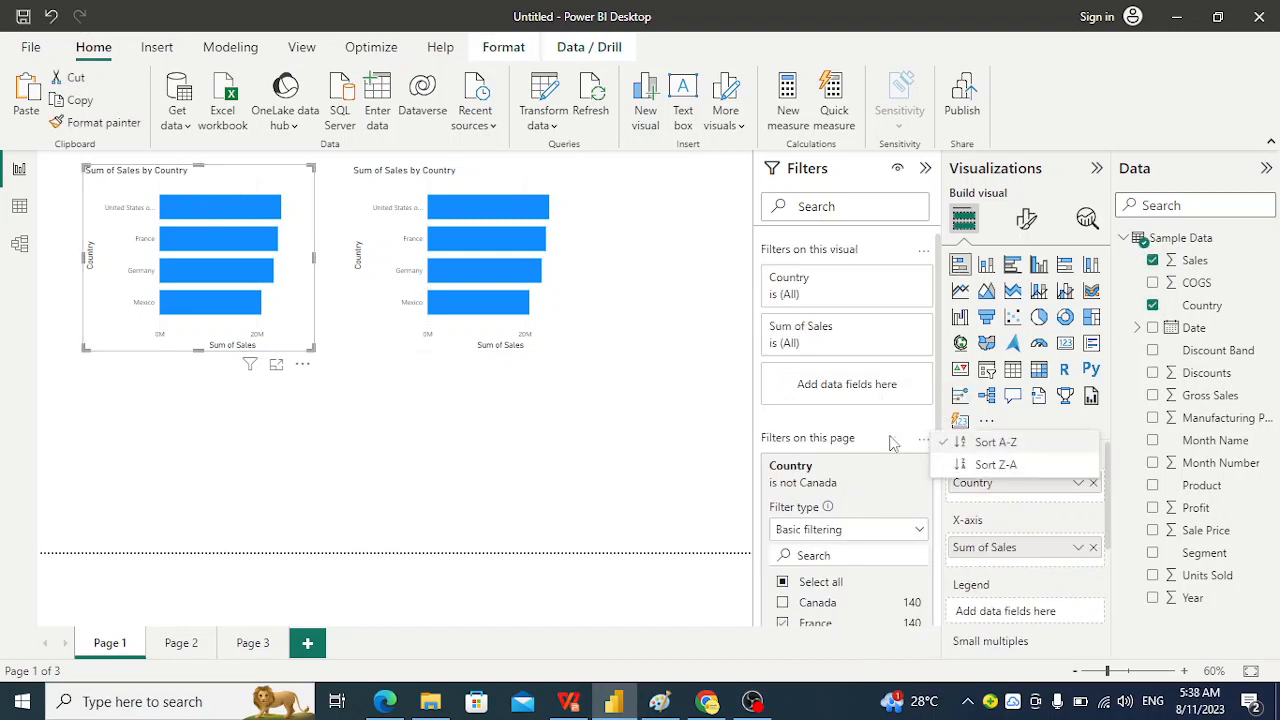
click(826, 441)
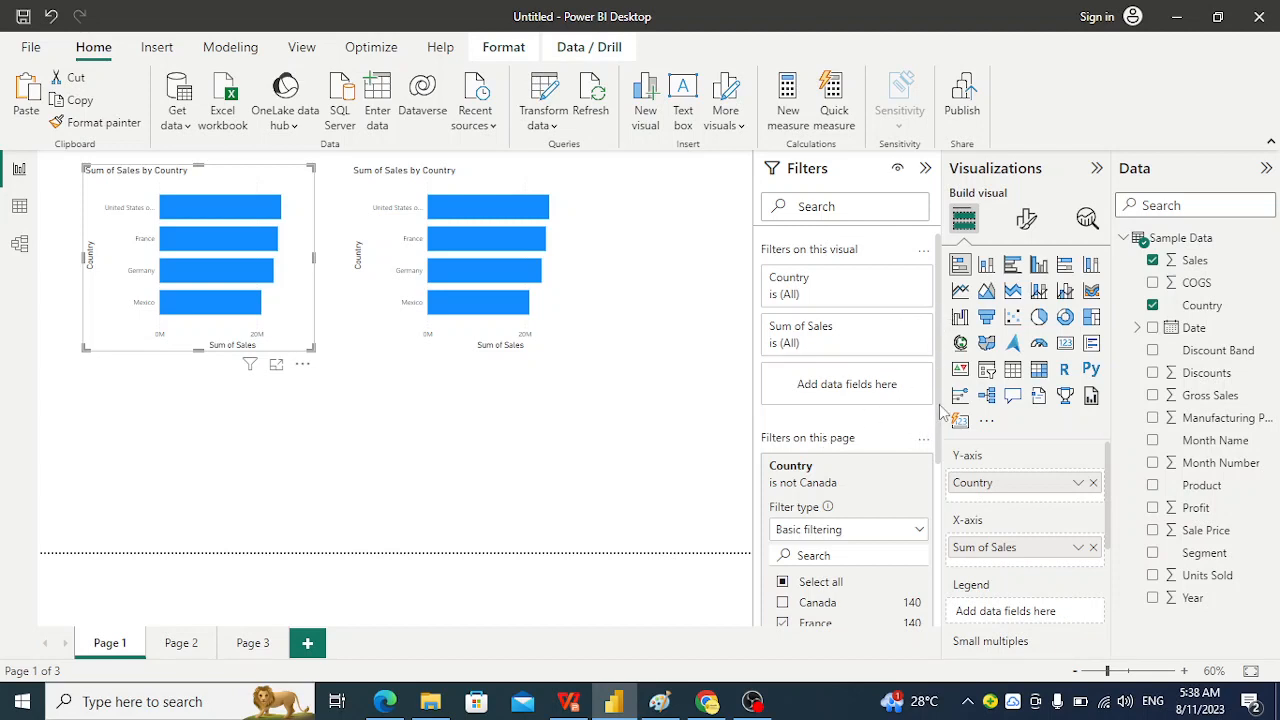
drag(940, 410, 938, 600)
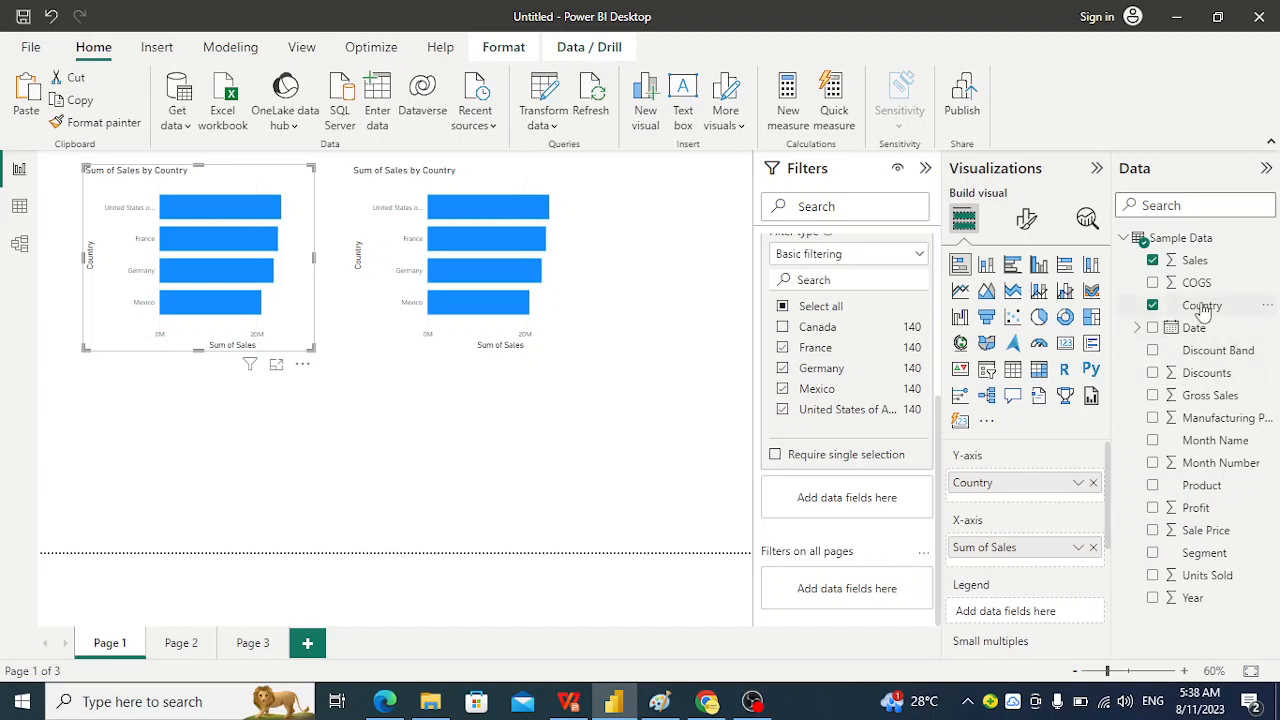
drag(1203, 312, 824, 601)
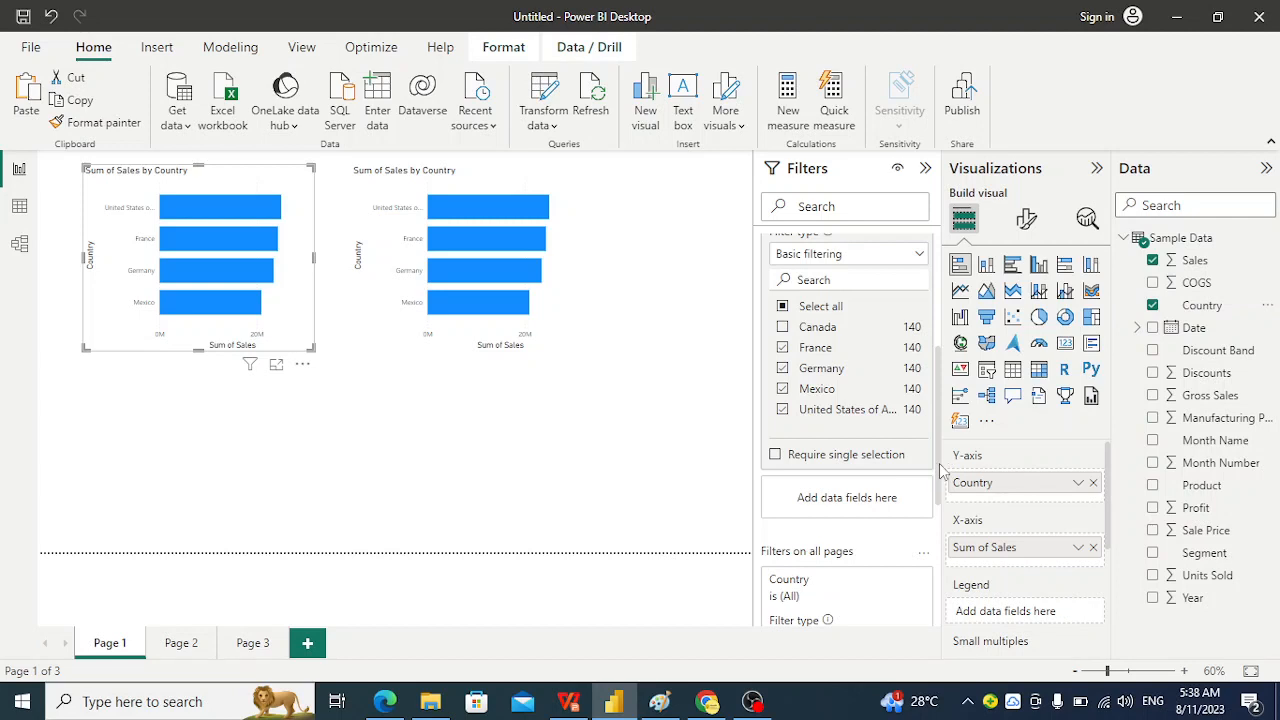
drag(941, 499, 935, 590)
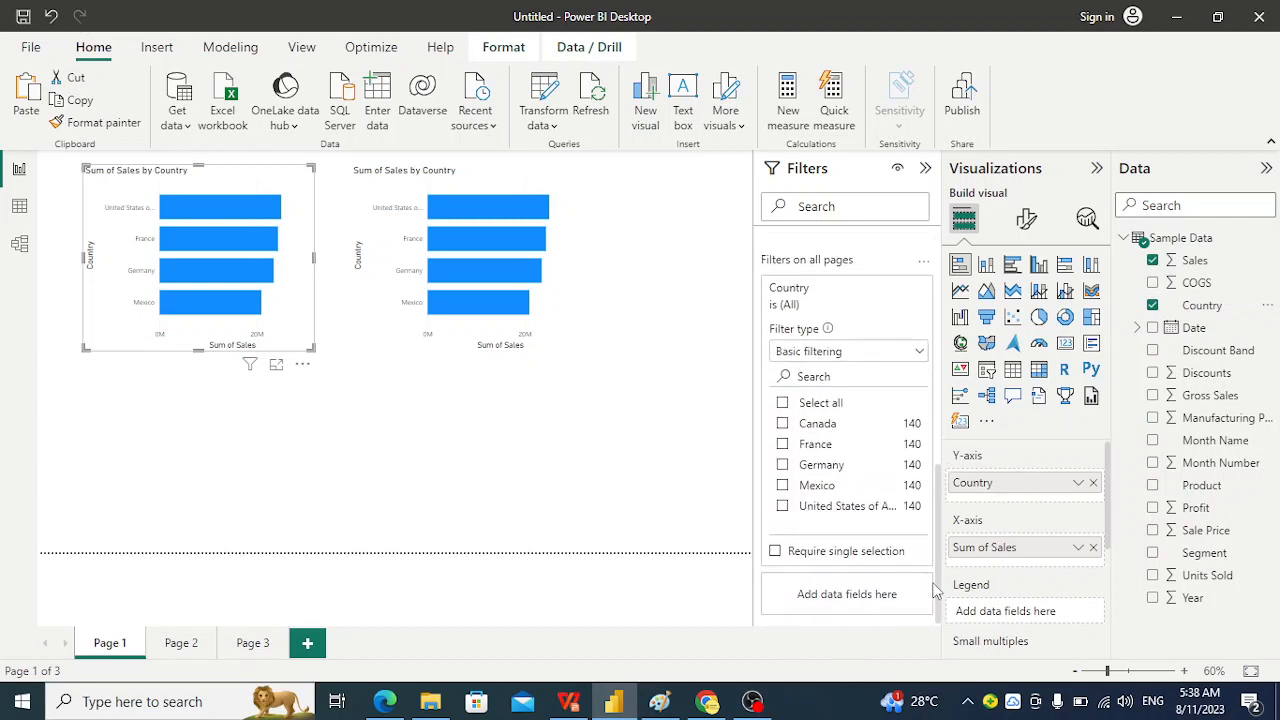
Step: Try the all-pages Country filter with Mexico only, and change it to include every country except Mexico
click(782, 486)
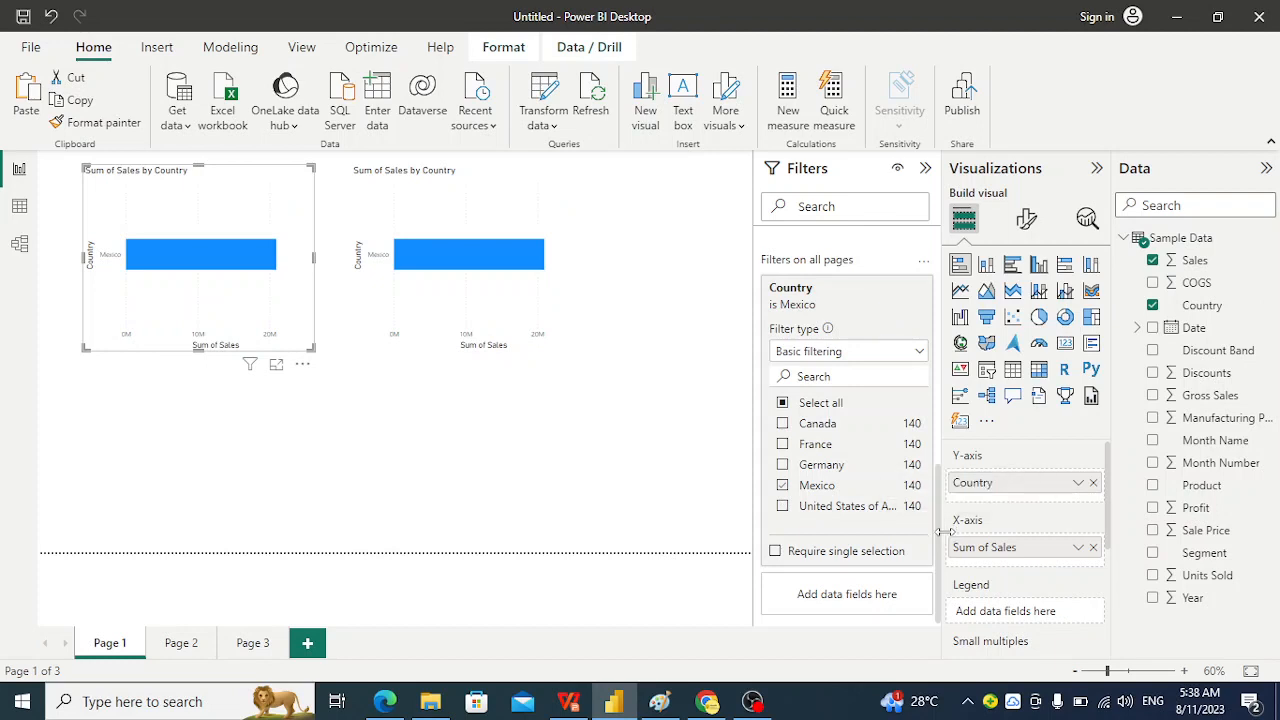
drag(941, 527, 939, 500)
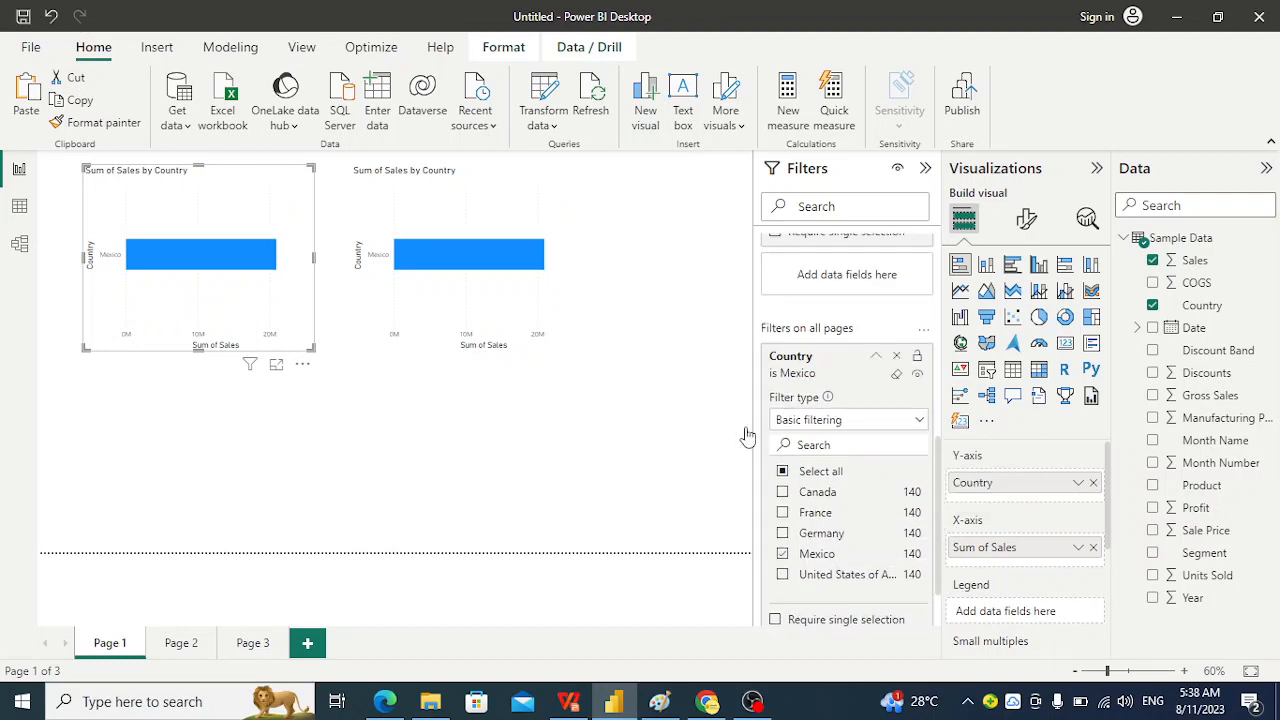
click(785, 476)
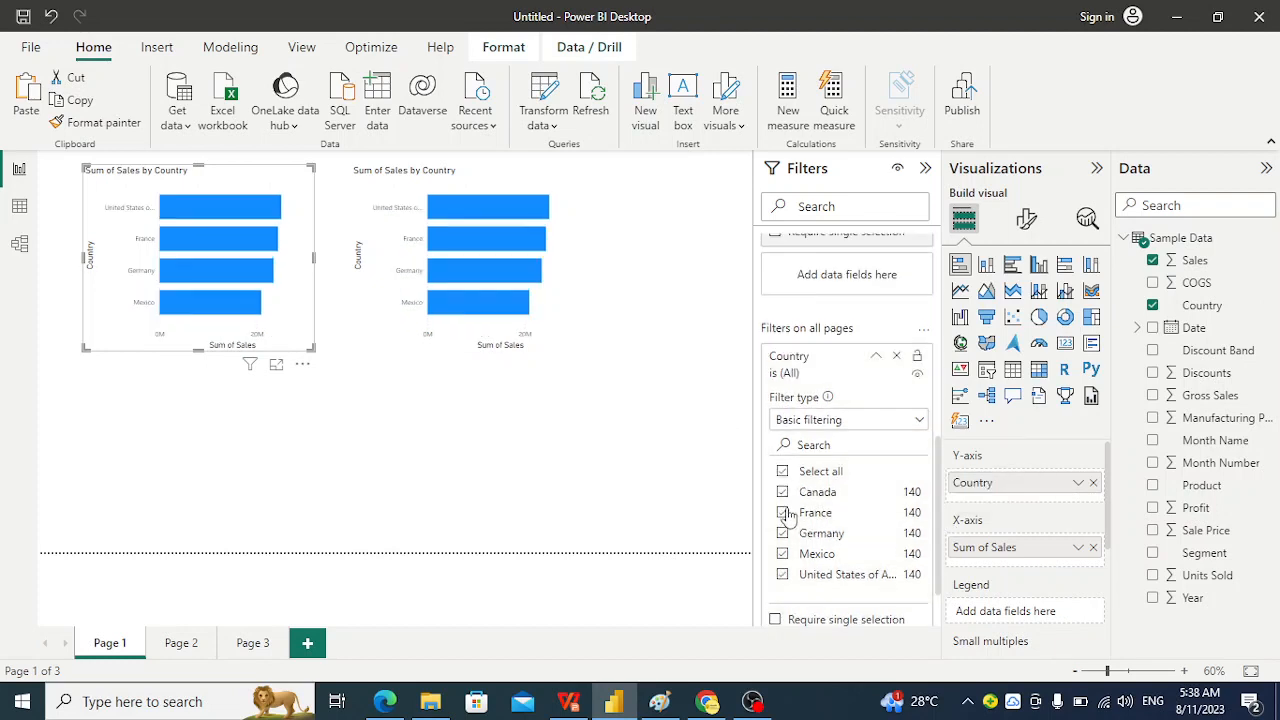
click(785, 558)
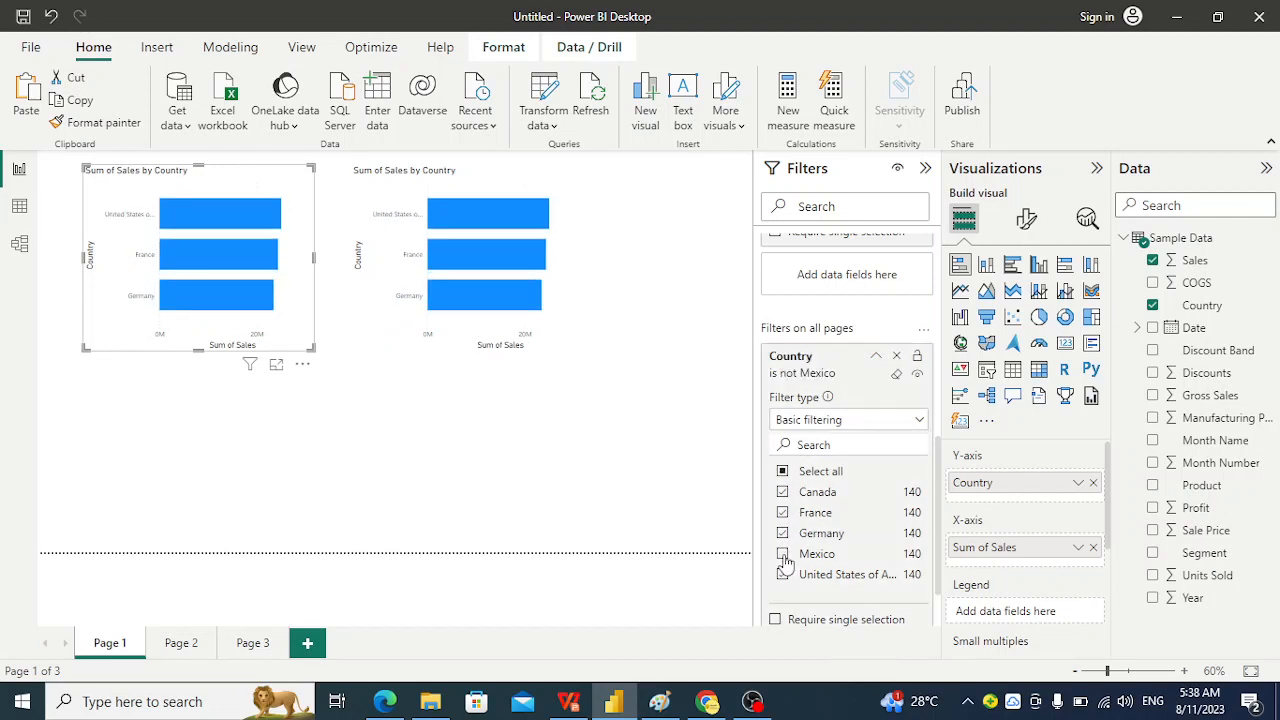
click(531, 442)
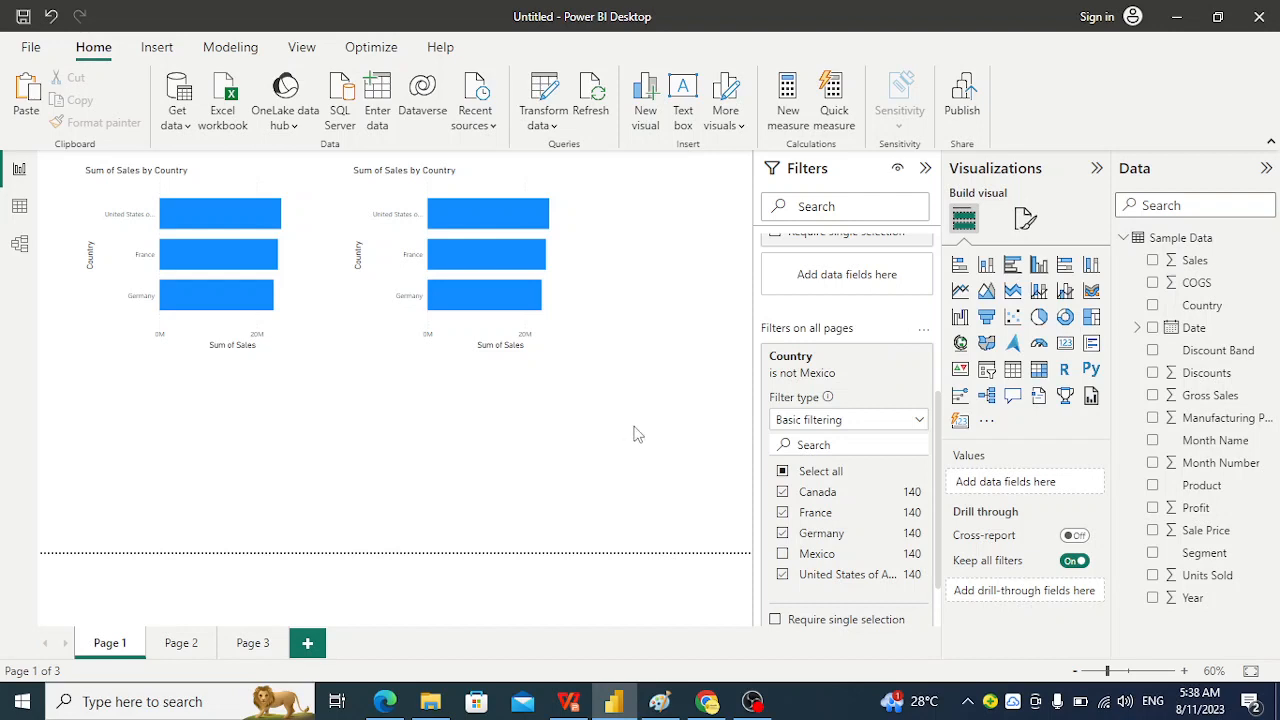
Step: On Page 2, build a stacked column chart with Country on the X-axis and Sales on the Y-axis, and enlarge it
click(183, 643)
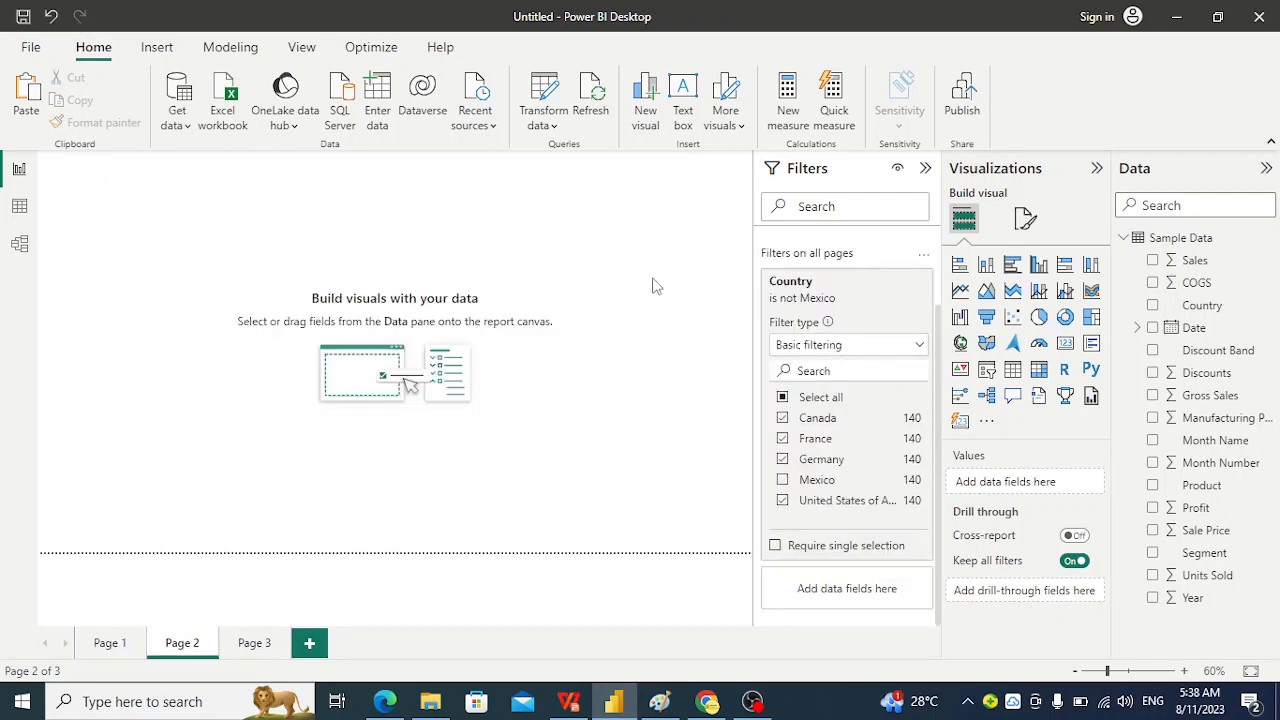
click(925, 169)
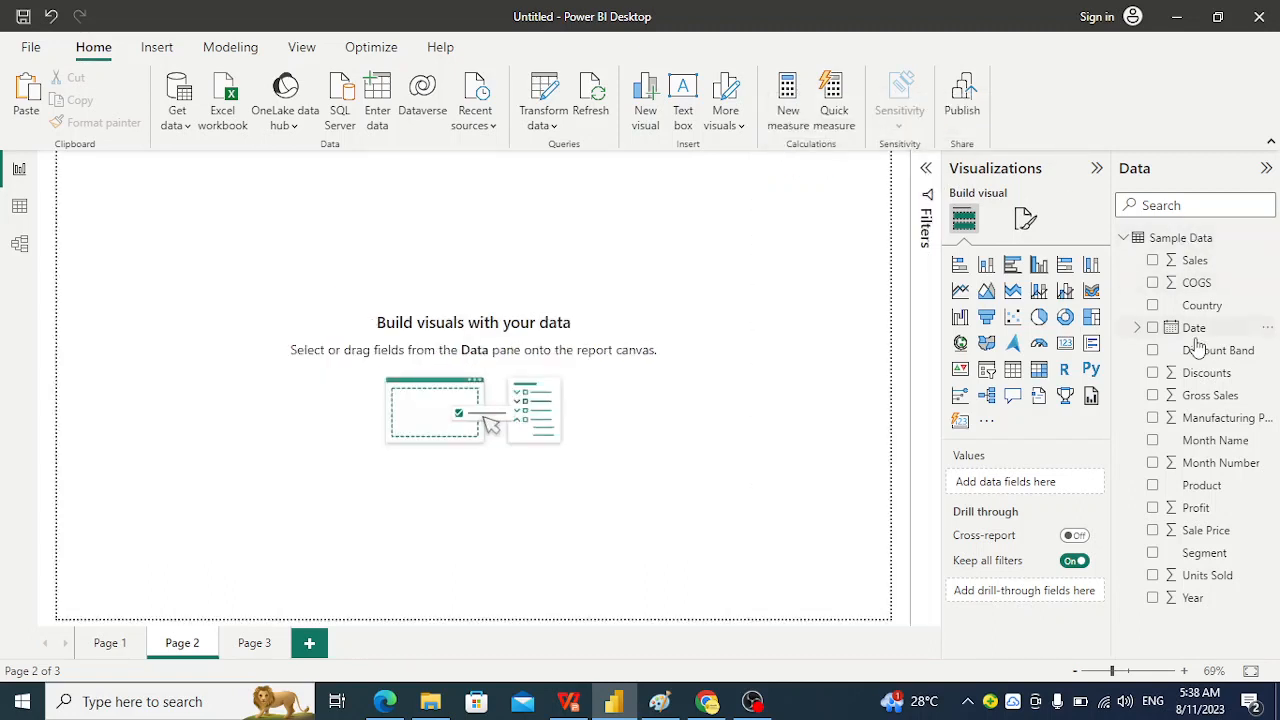
click(987, 265)
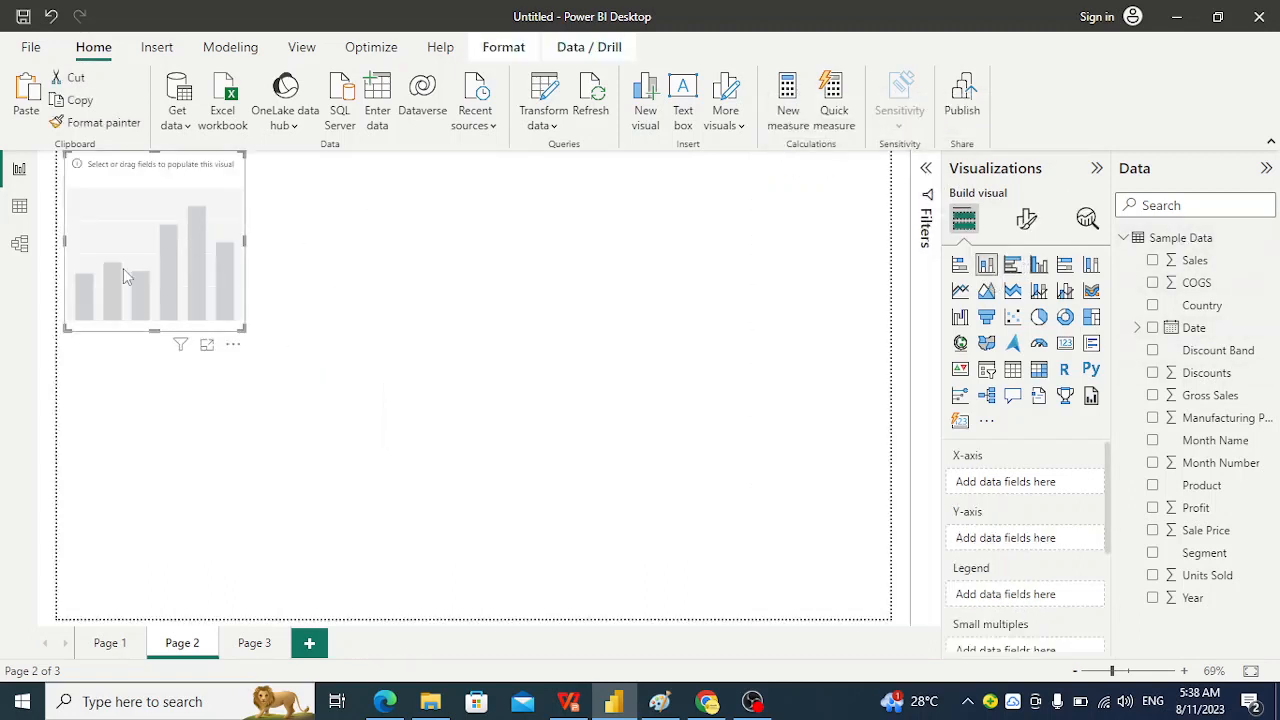
drag(110, 261, 283, 319)
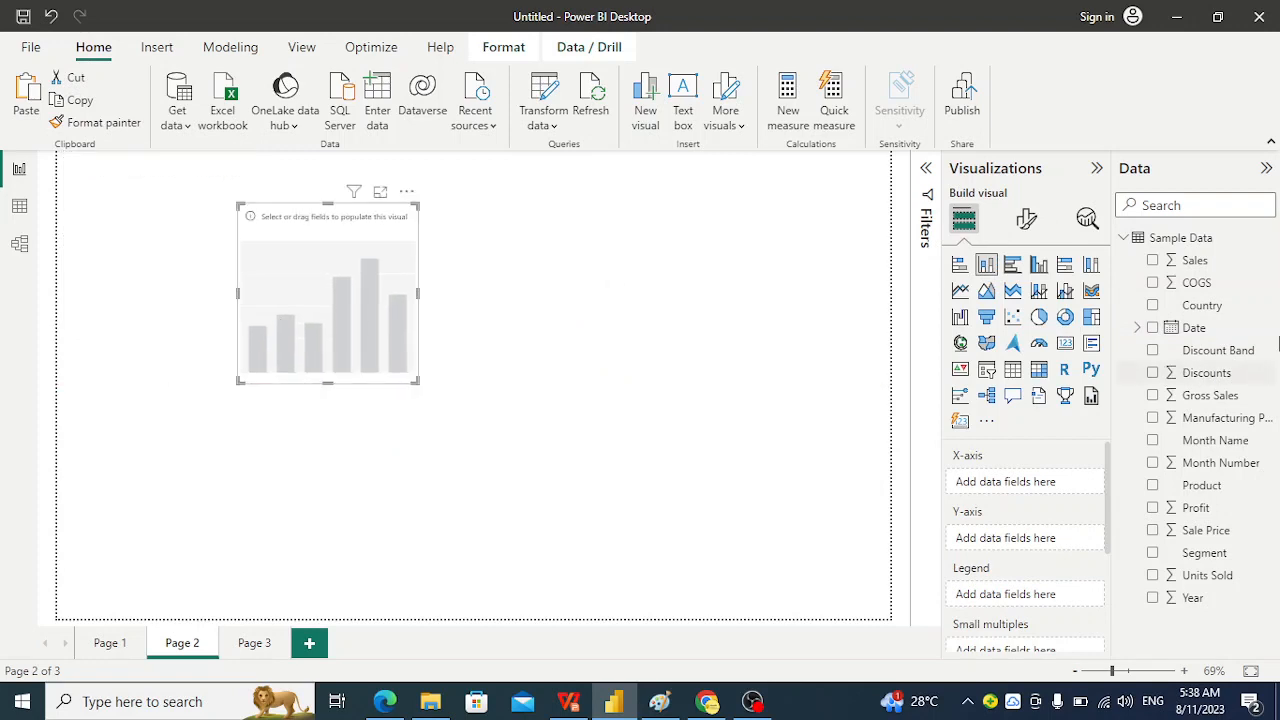
drag(1205, 312, 1016, 497)
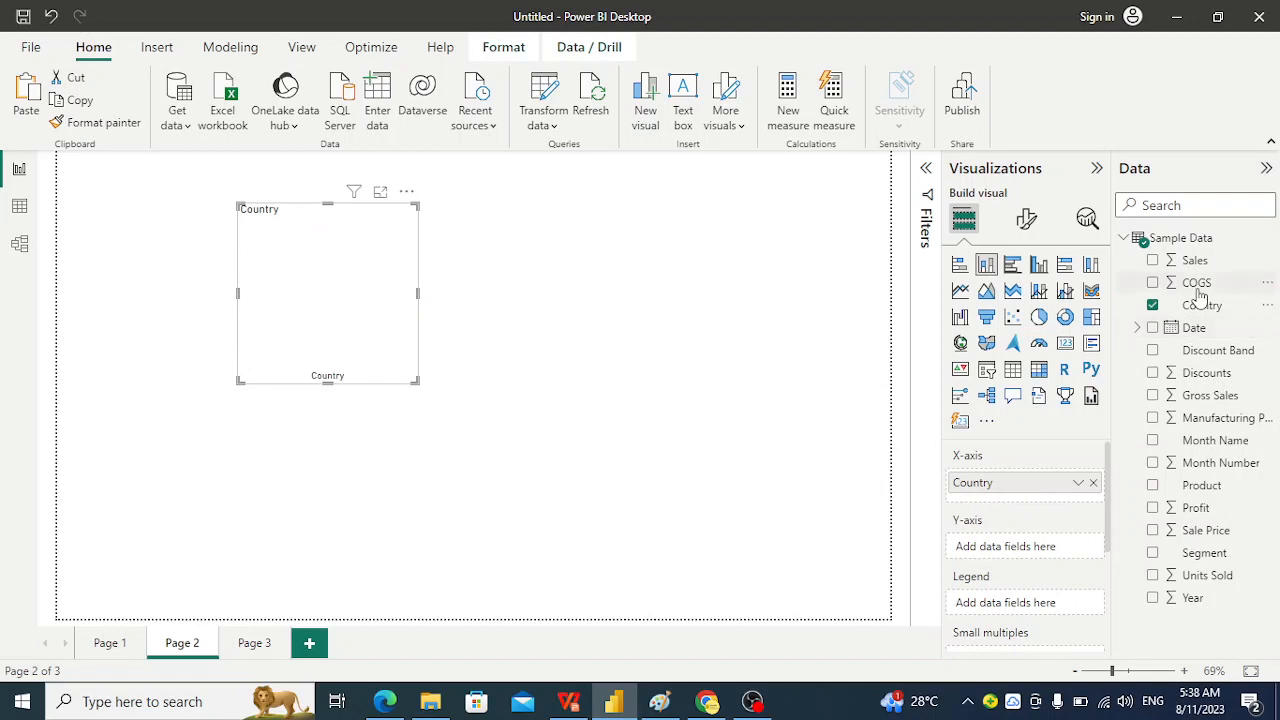
drag(1190, 263, 1014, 551)
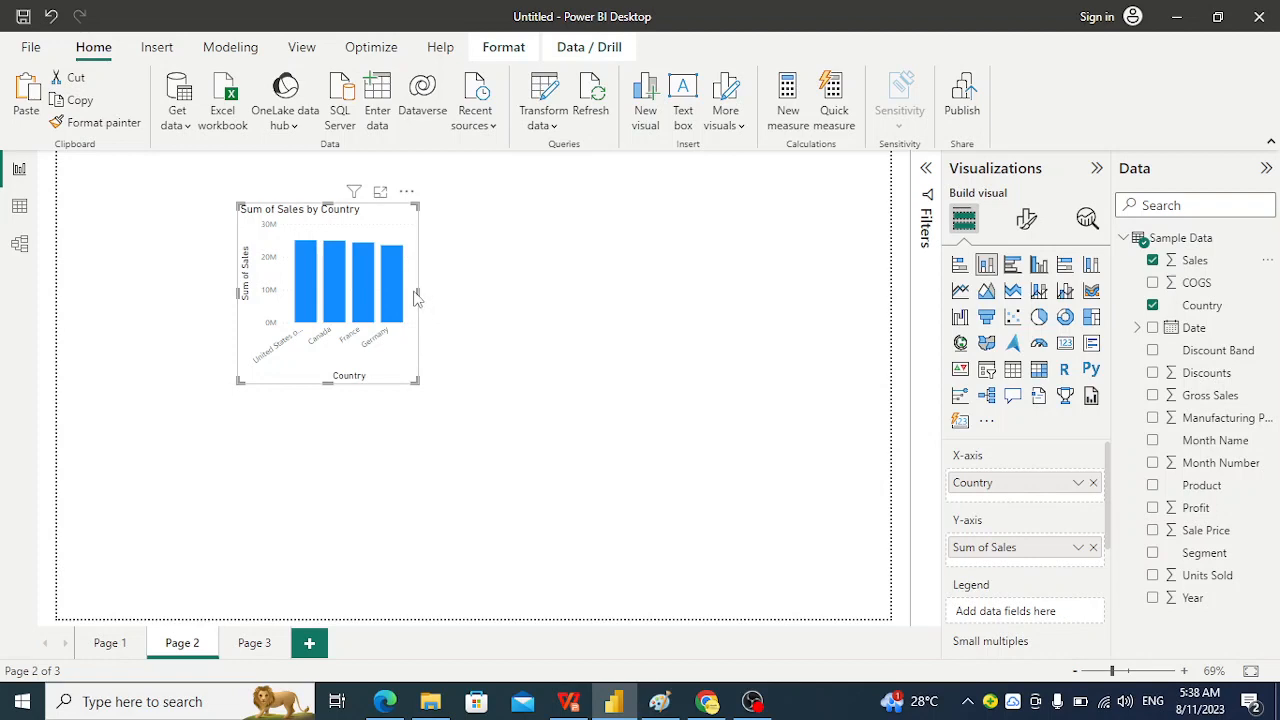
drag(419, 291, 591, 309)
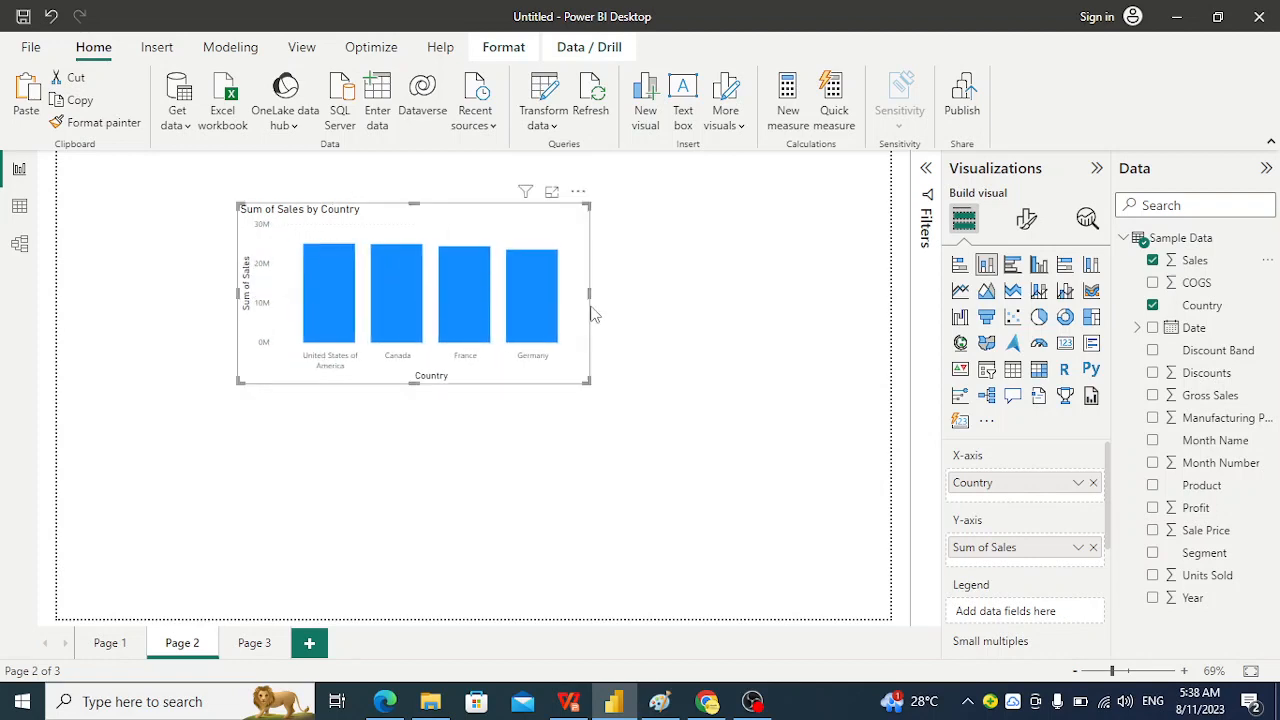
drag(411, 382, 421, 484)
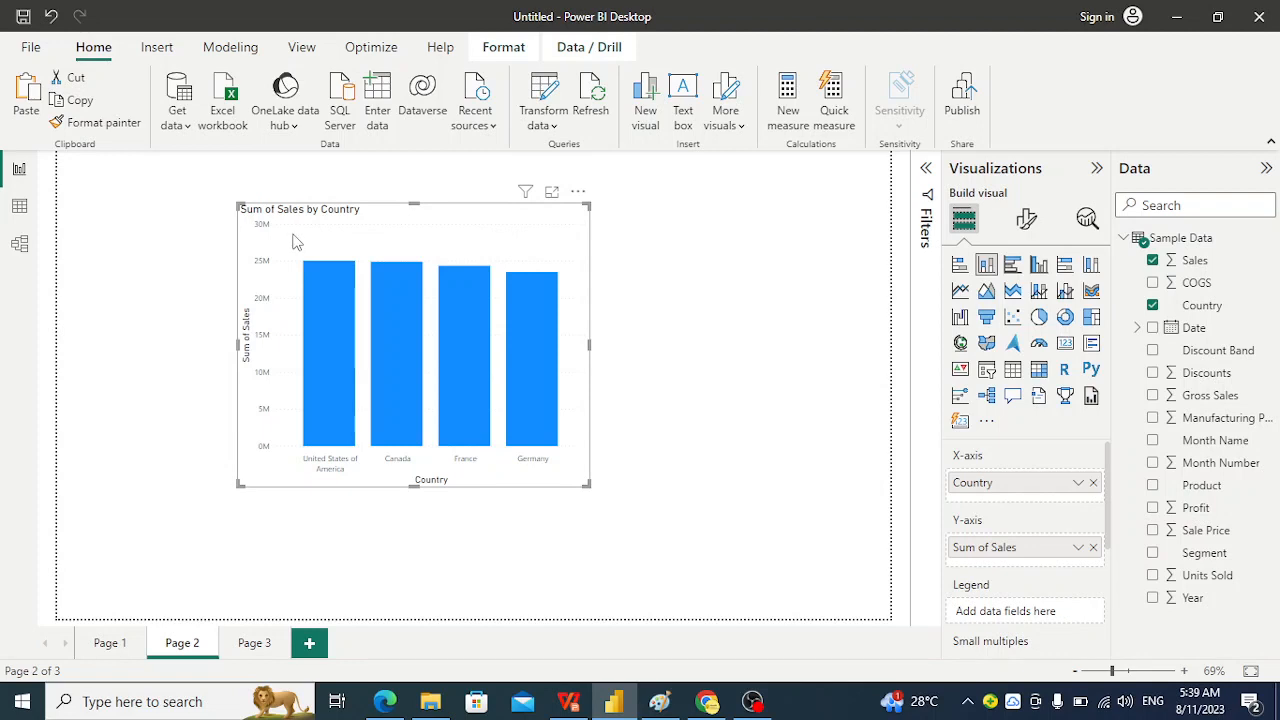
Step: Paste the column chart onto Page 3 and change it to plot Sale Price instead of Sales, with Year as the legend
click(255, 645)
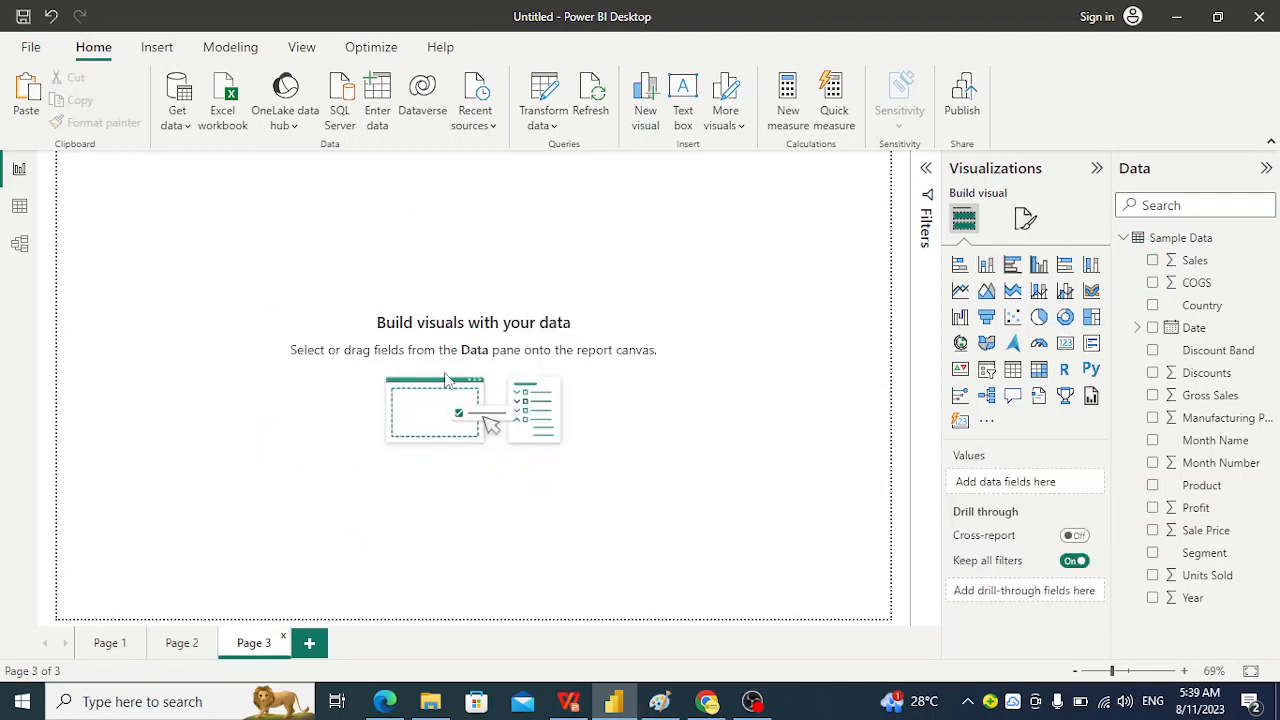
key(ctrl+v)
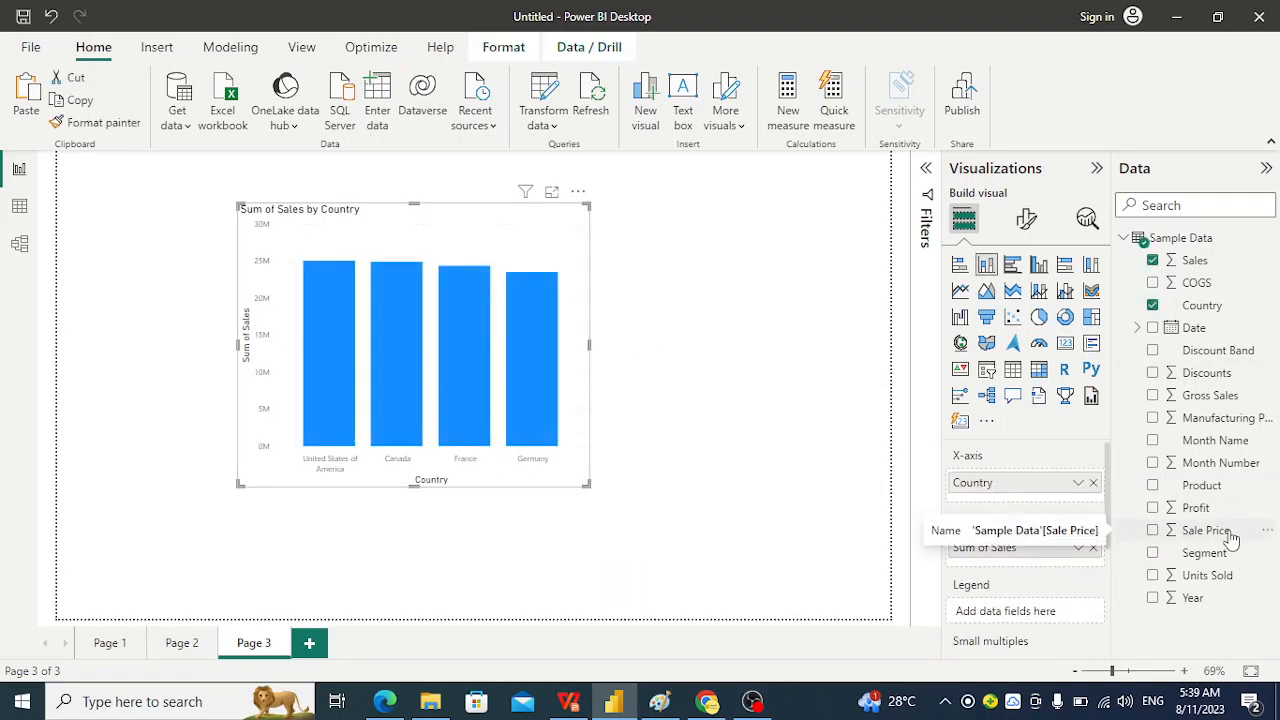
drag(1232, 538, 1078, 555)
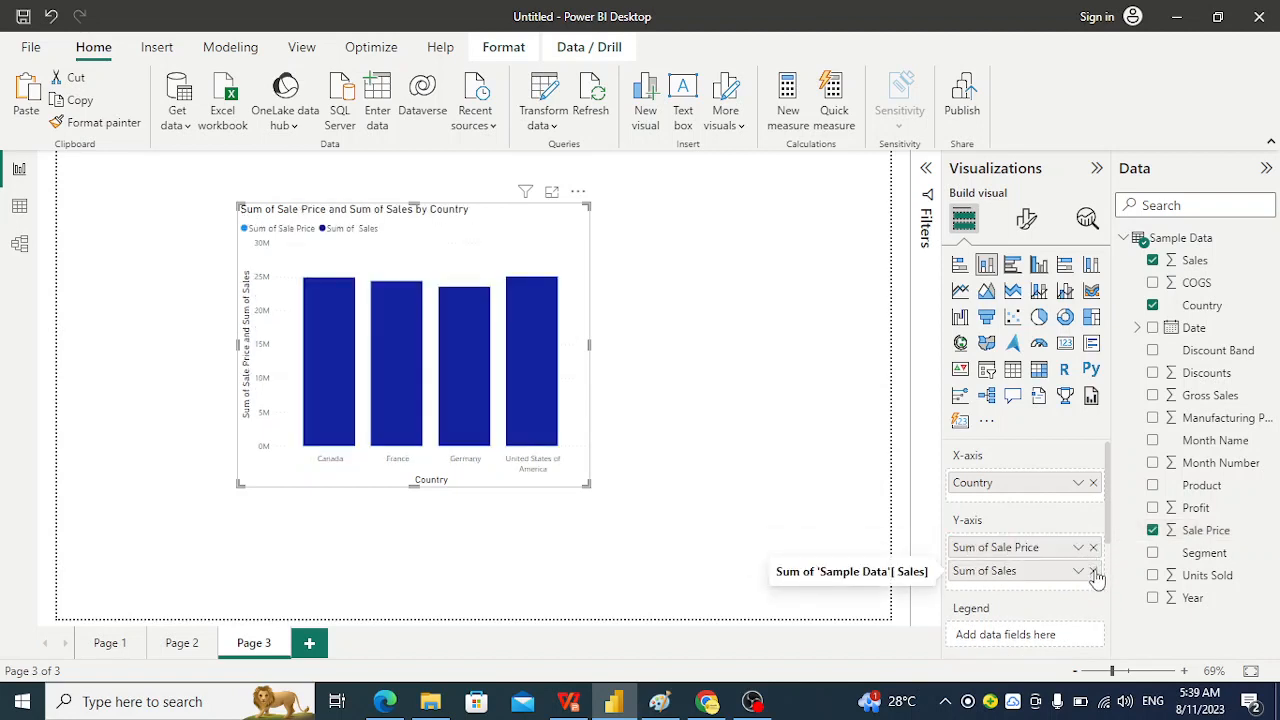
click(1094, 571)
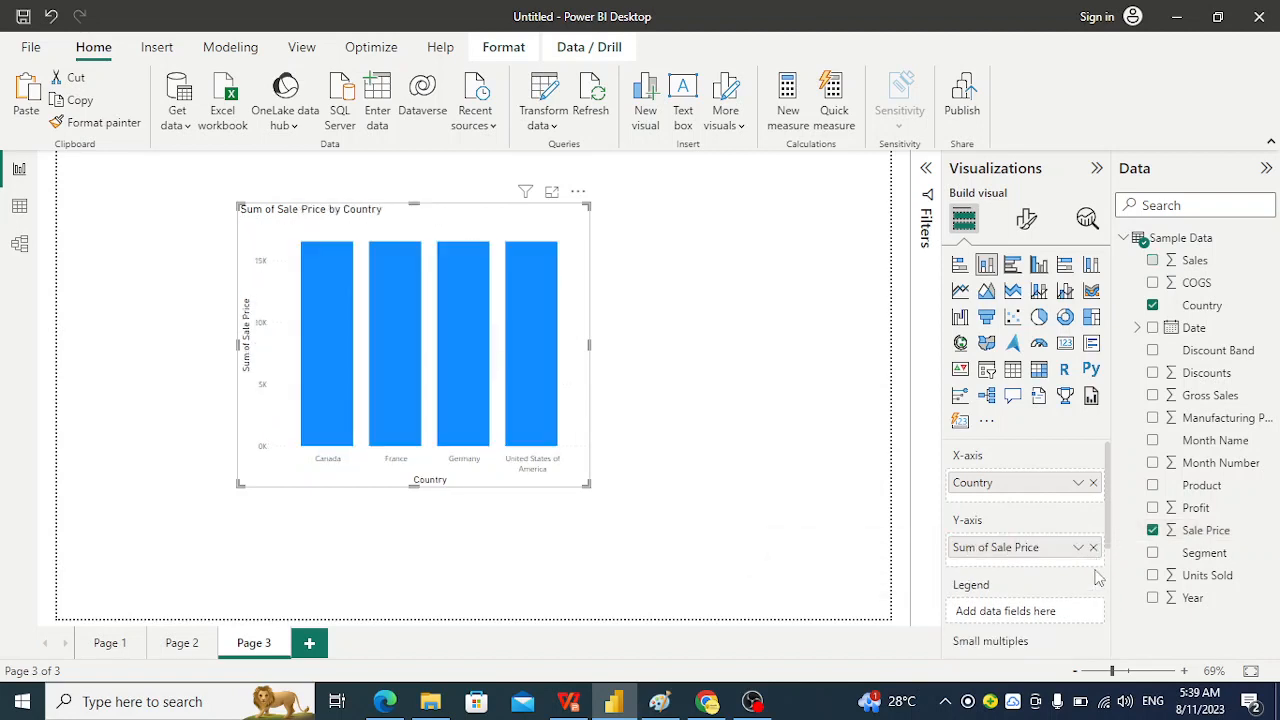
click(1200, 598)
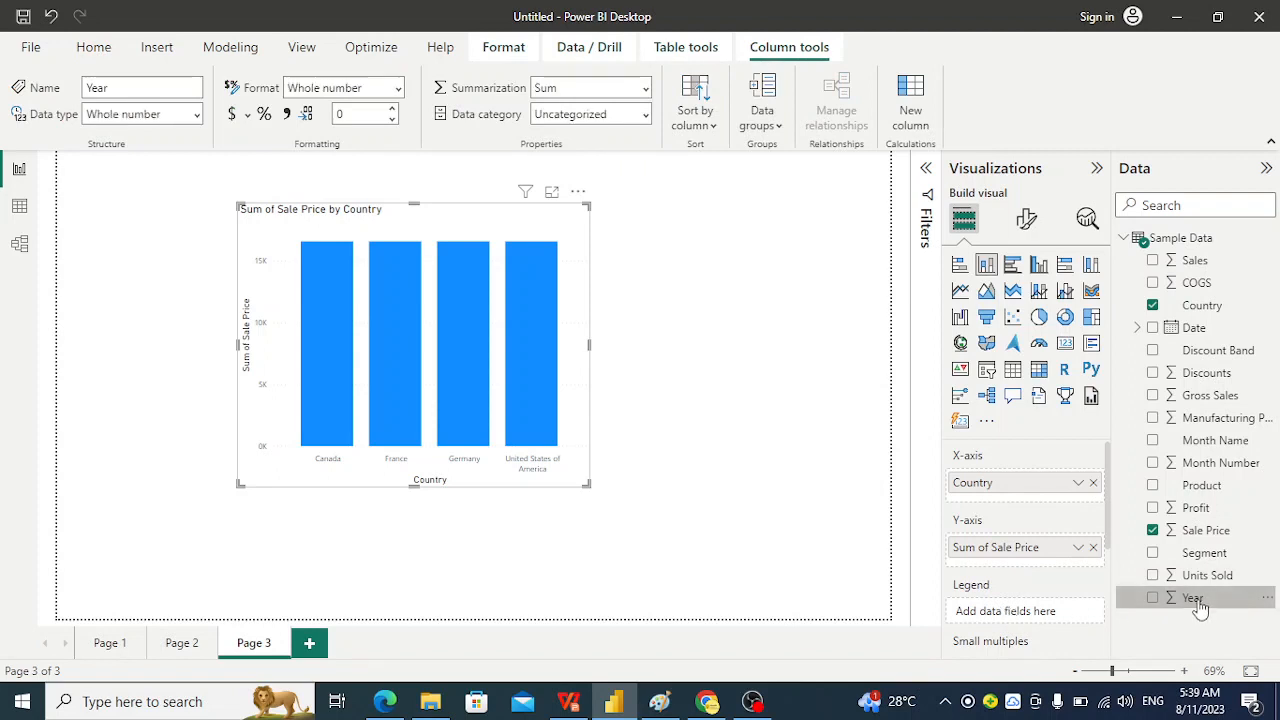
drag(1200, 598, 1047, 619)
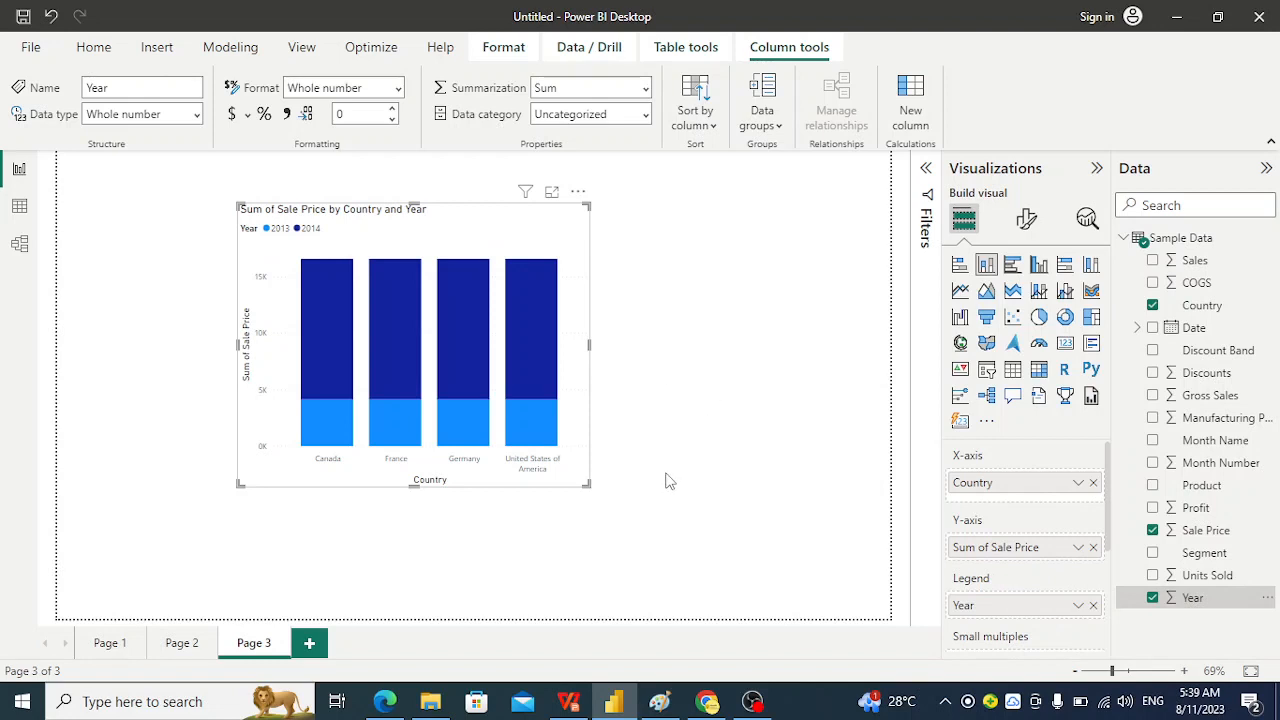
Step: Review the filtered charts on Page 1 and switch to the Filters in Power BI slide in WPS Office
click(110, 643)
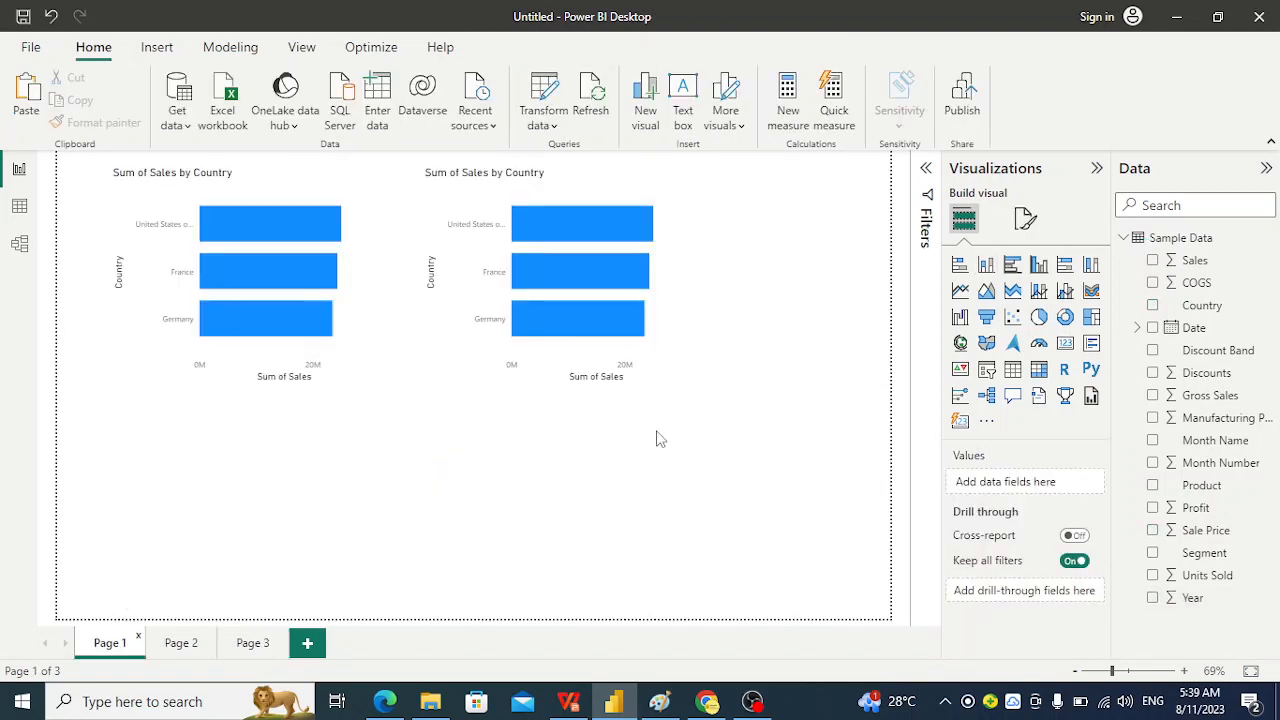
key(alt+Tab)
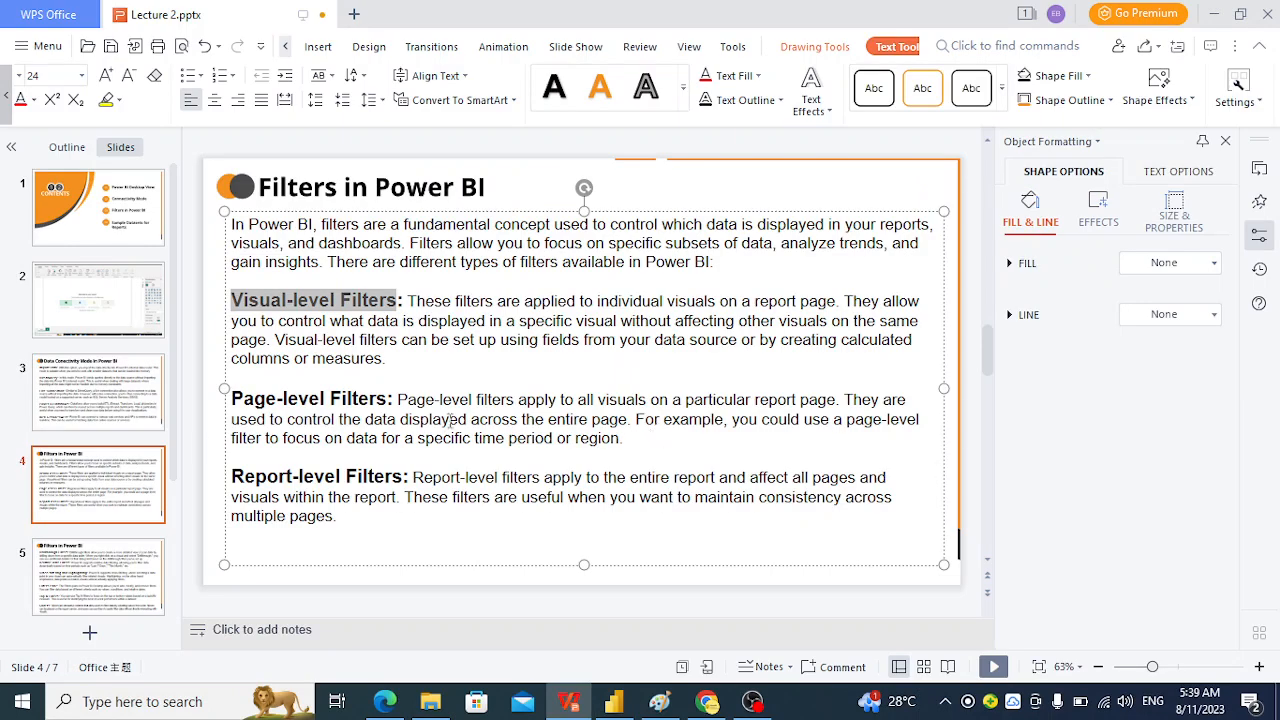
Step: Read the Drillthrough Filters slide, switch back to Power BI Desktop and highlight Germany in the first bar chart, clearing the highlight again
click(79, 566)
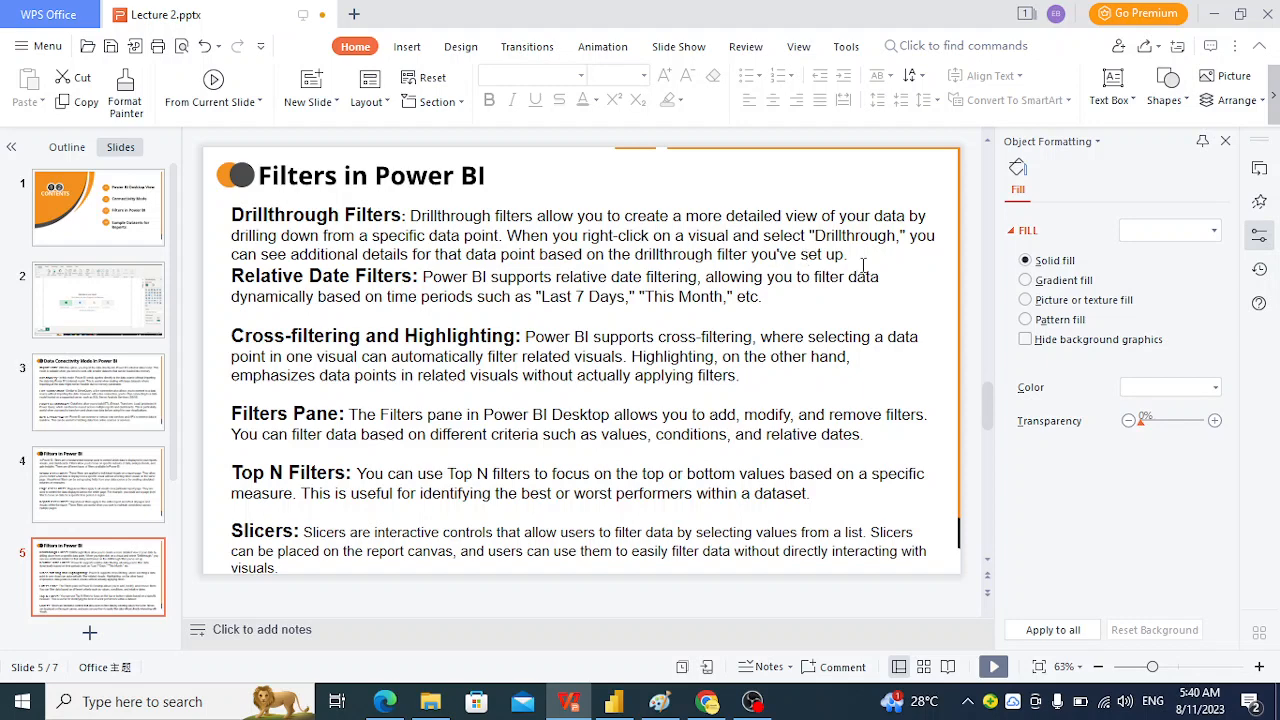
key(alt+Tab)
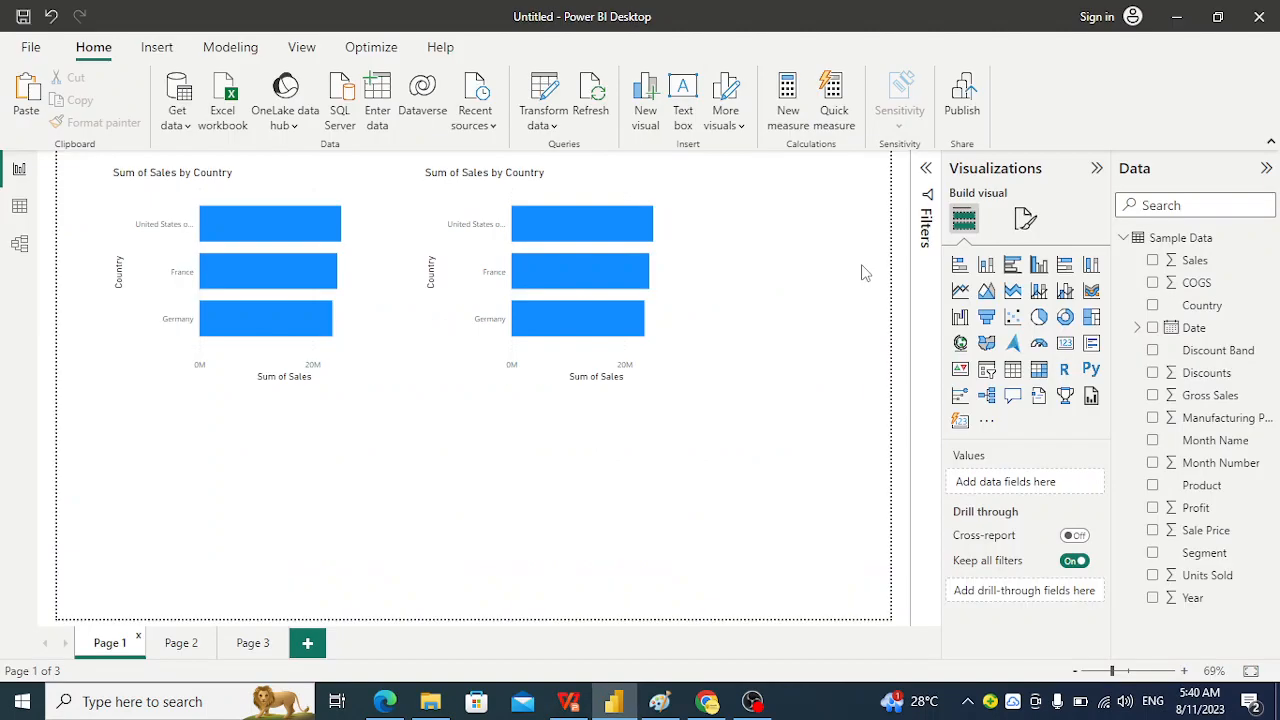
click(224, 330)
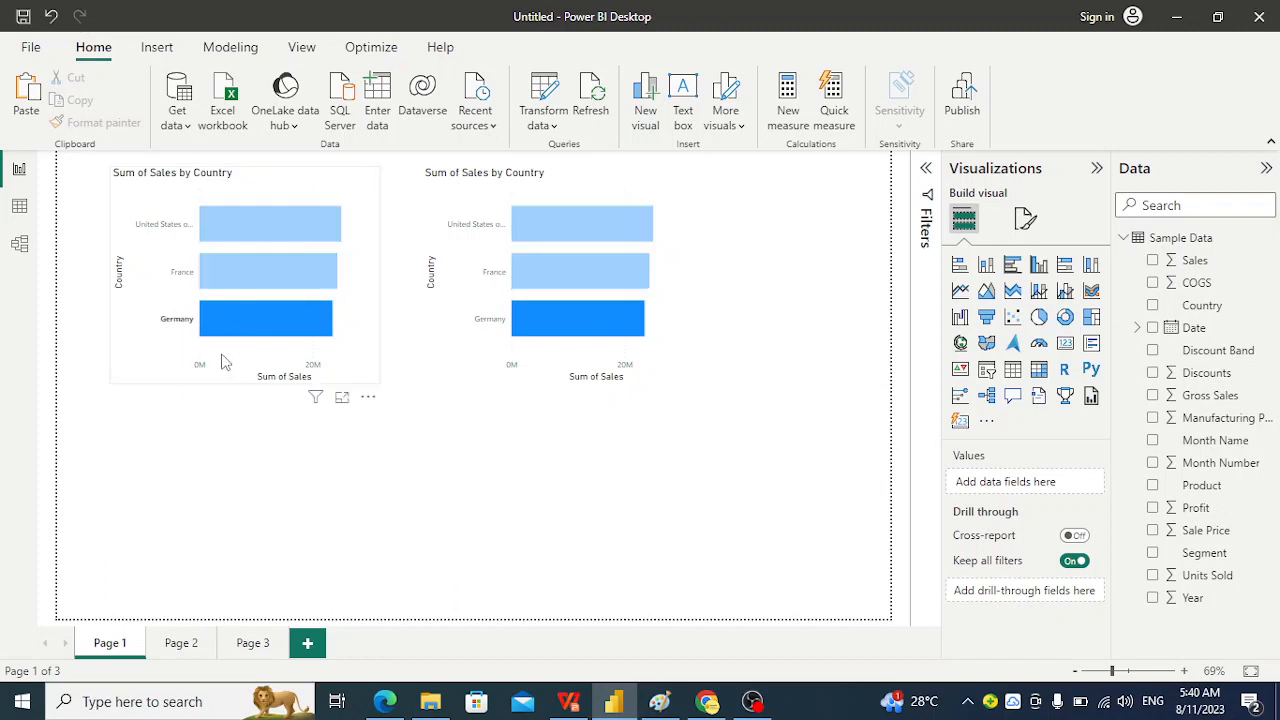
click(224, 362)
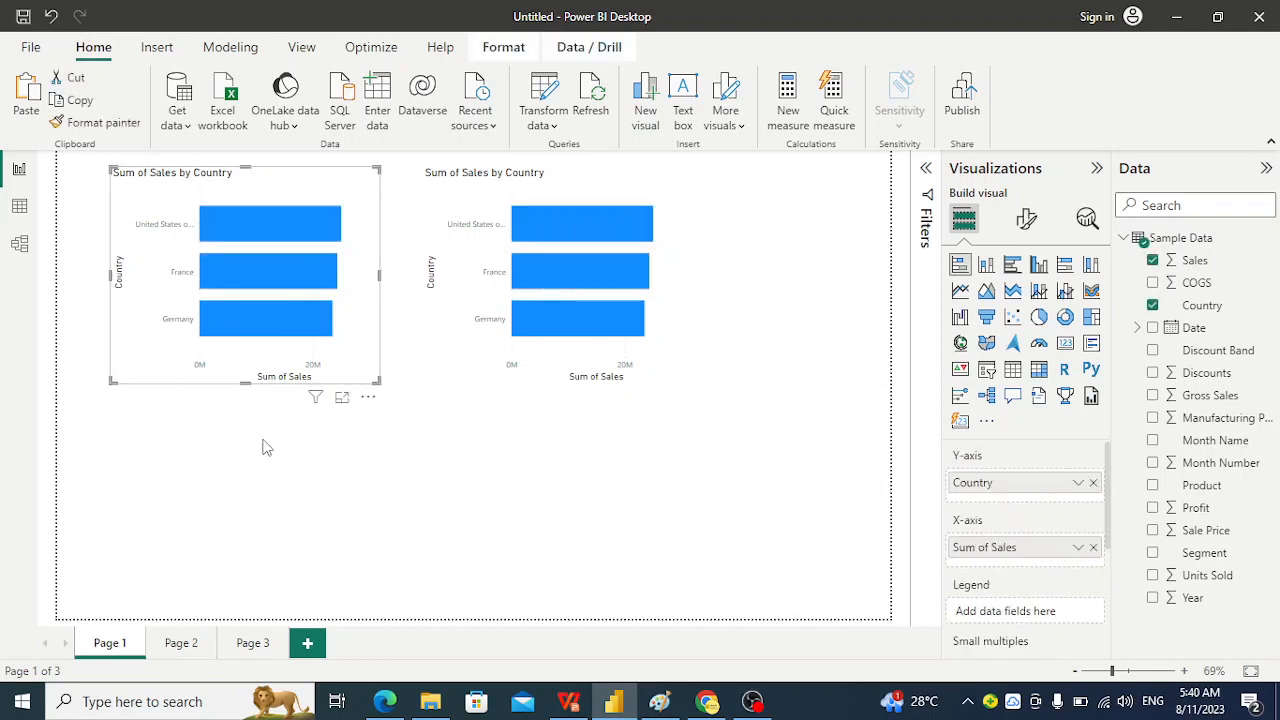
Step: Delete the column charts from Page 2 and Page 3, leaving both report pages empty
click(192, 634)
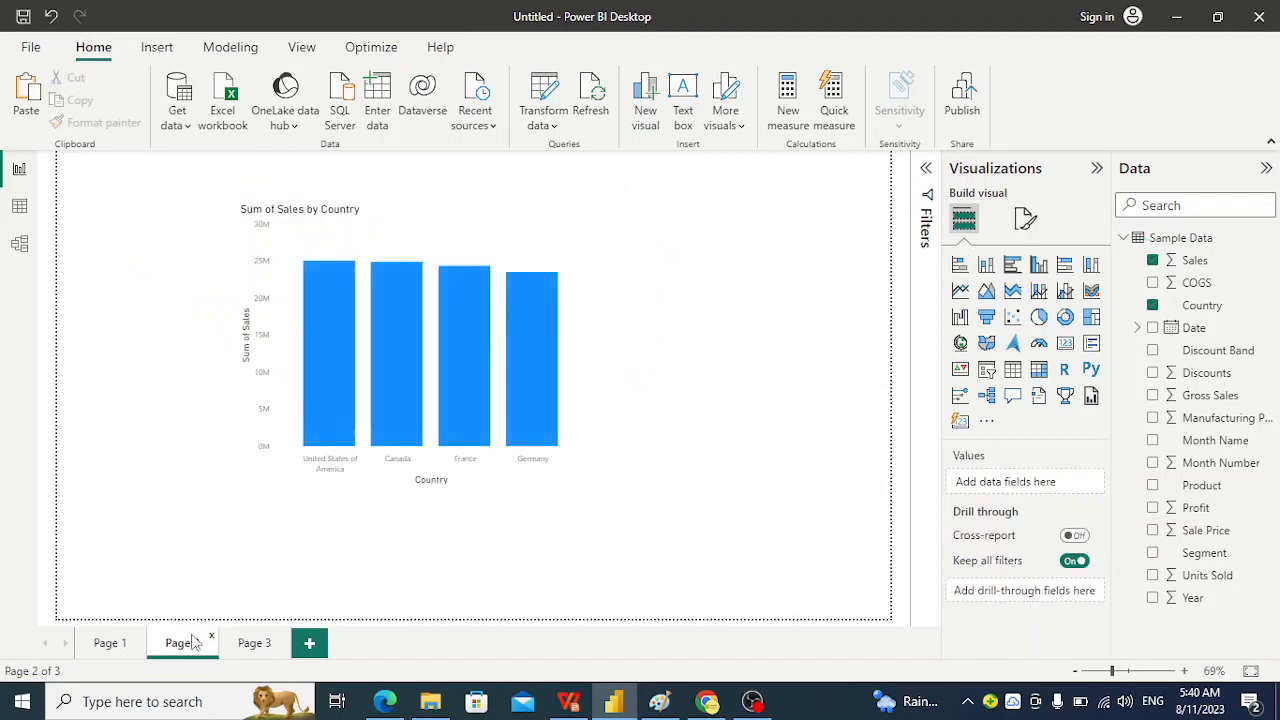
click(308, 412)
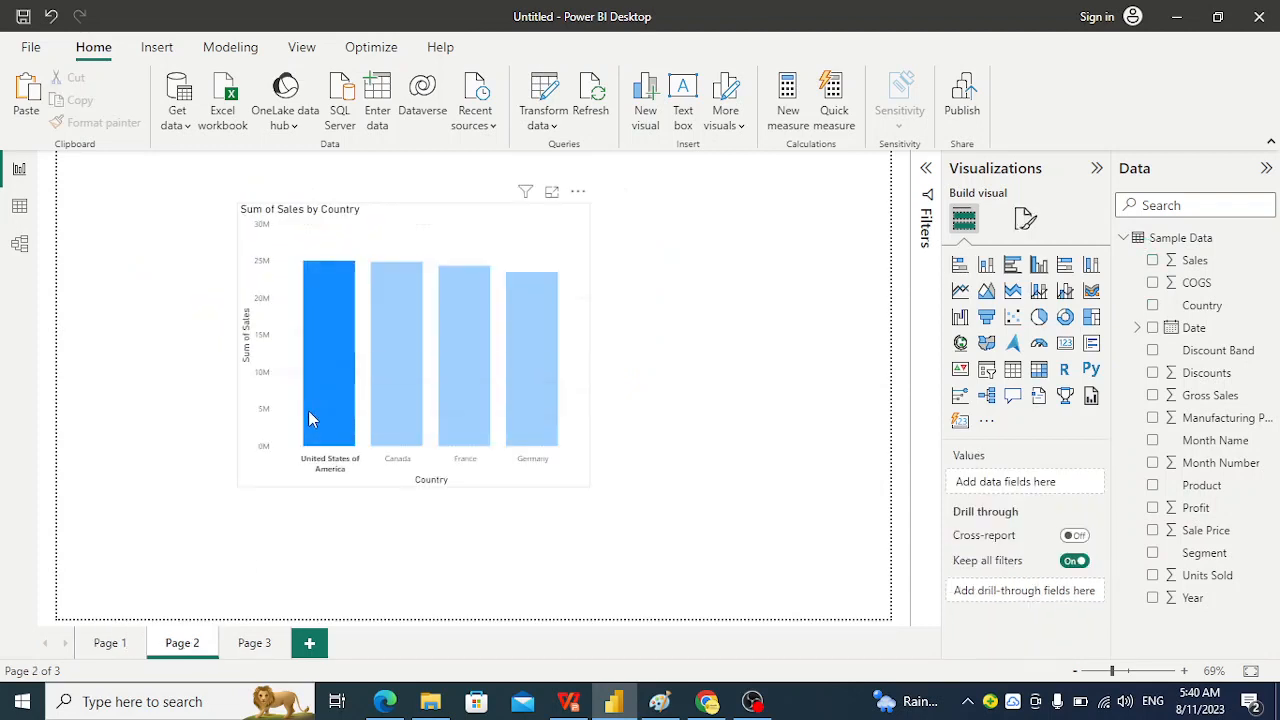
click(285, 365)
key(Delete)
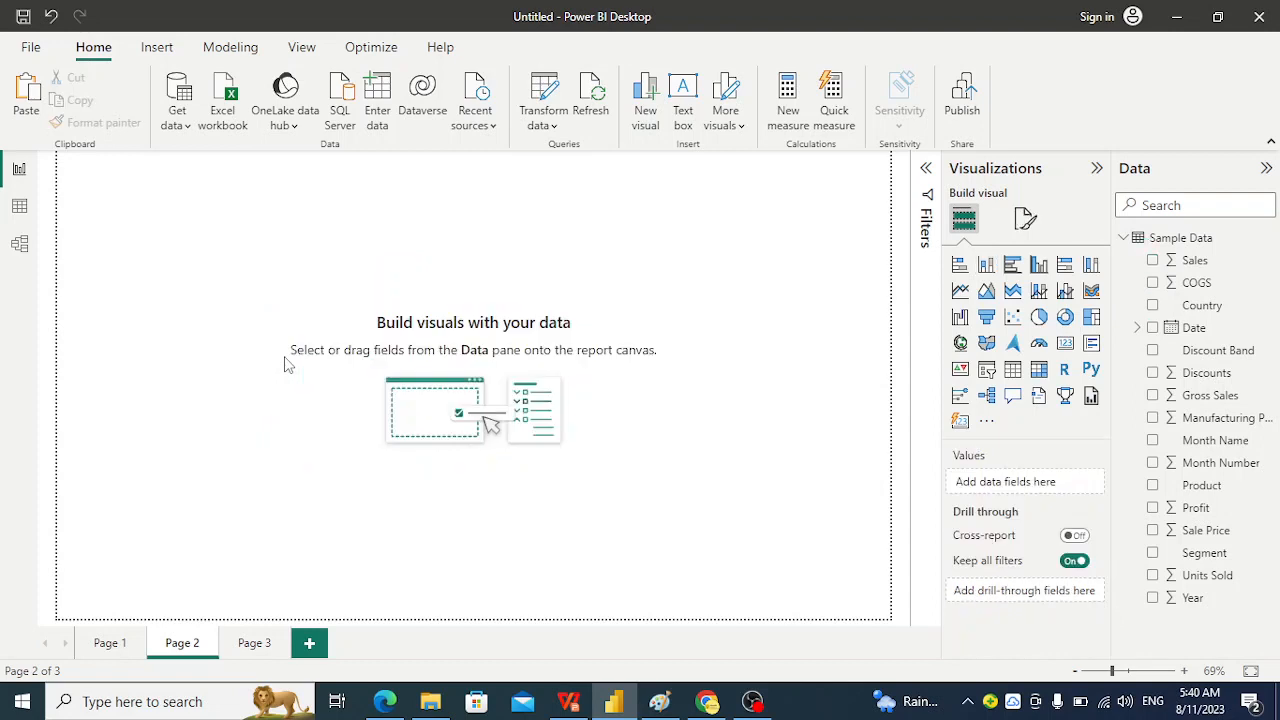
click(254, 643)
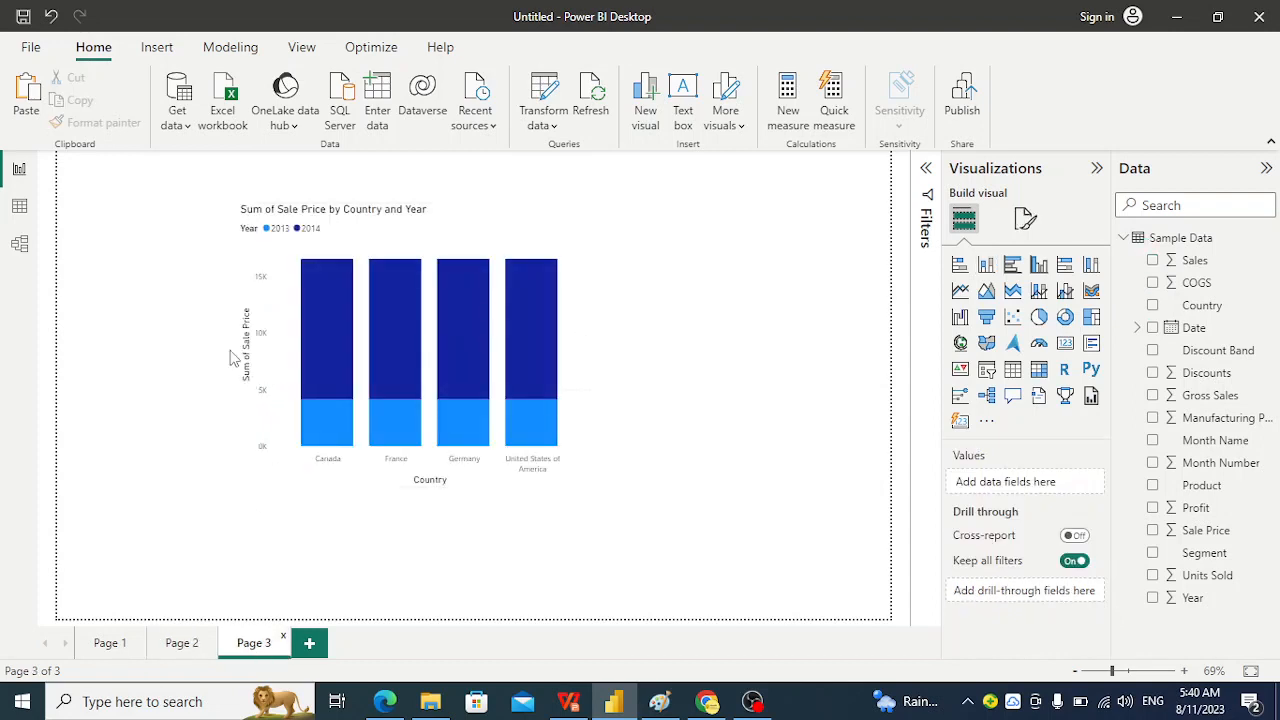
click(265, 325)
key(Delete)
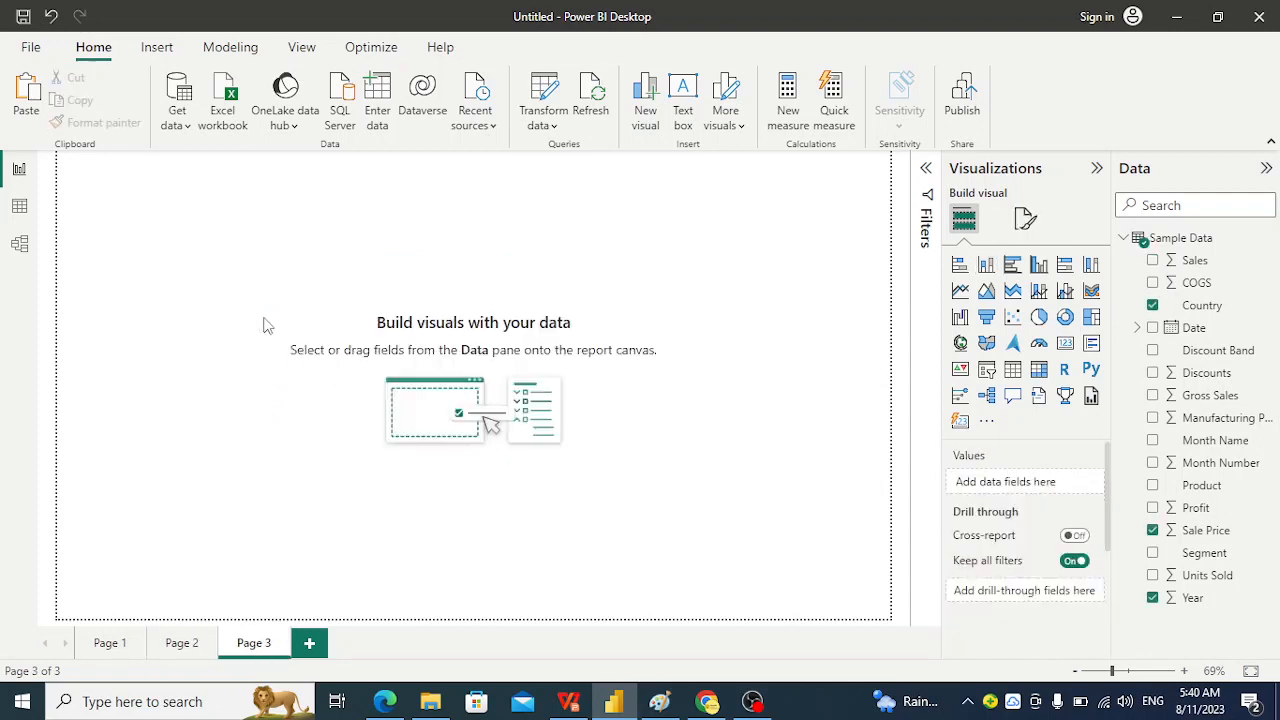
Step: Rename report Page 1 as Main
click(108, 645)
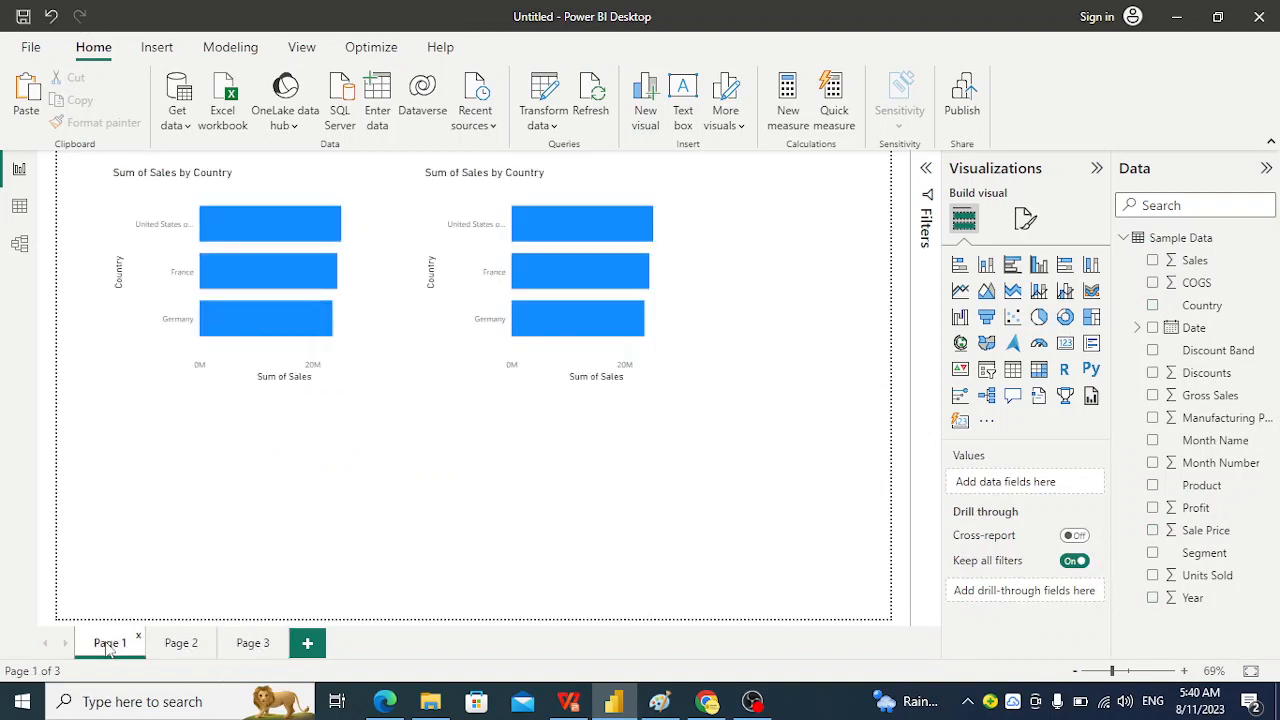
double_click(108, 645)
key(BackSpace)
text(Main)
key(Return)
Step: Rename the empty Page 2 as Drillthrough
click(178, 648)
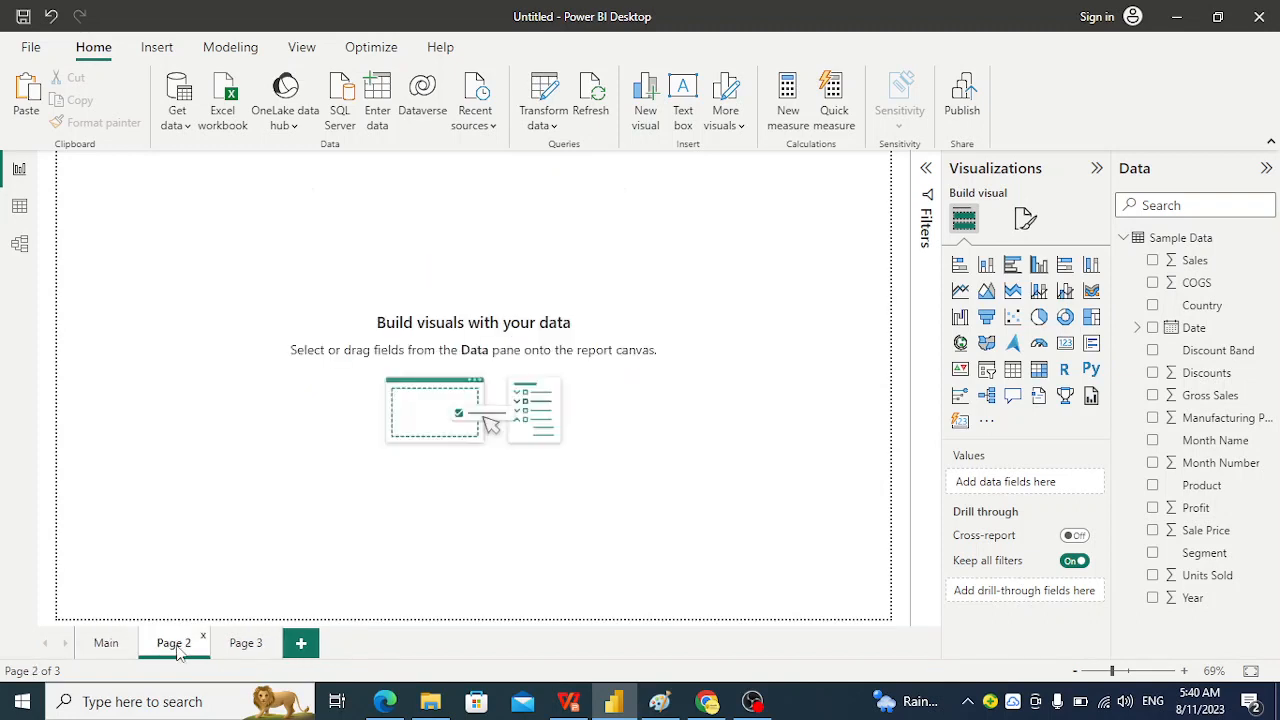
double_click(178, 646)
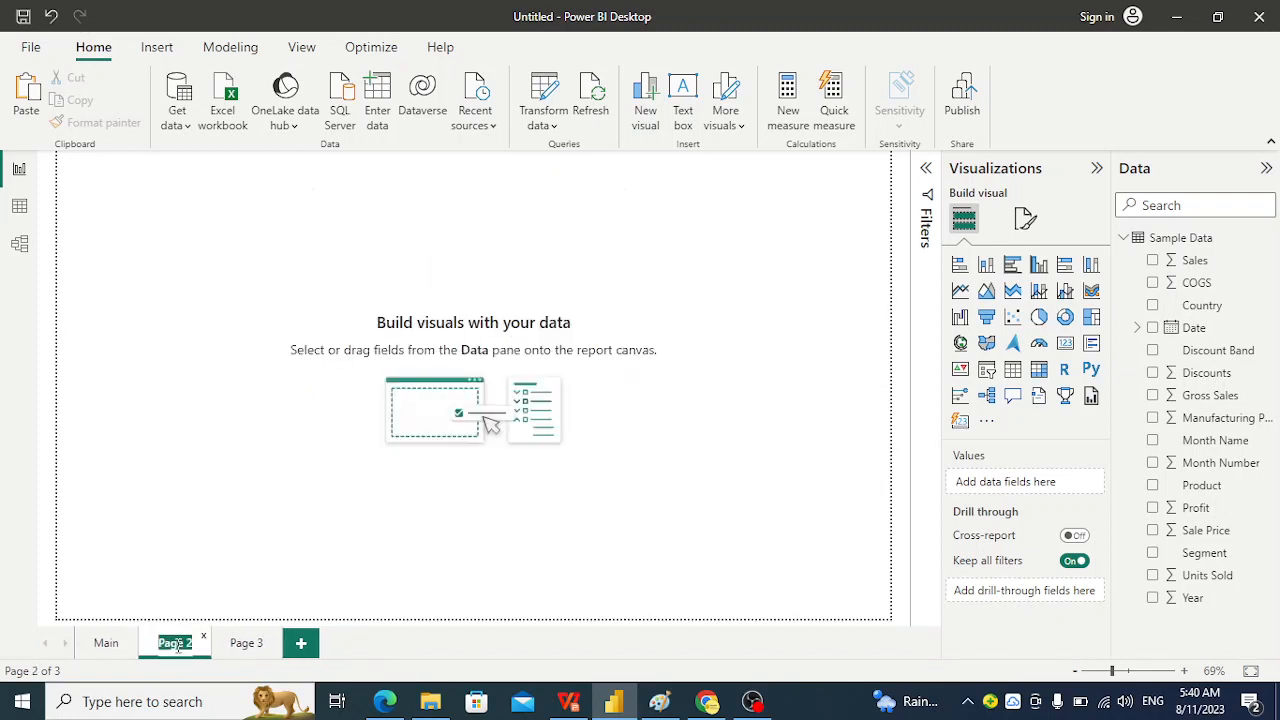
key(BackSpace)
text(Drill)
text( throug)
text(h)
key(Return)
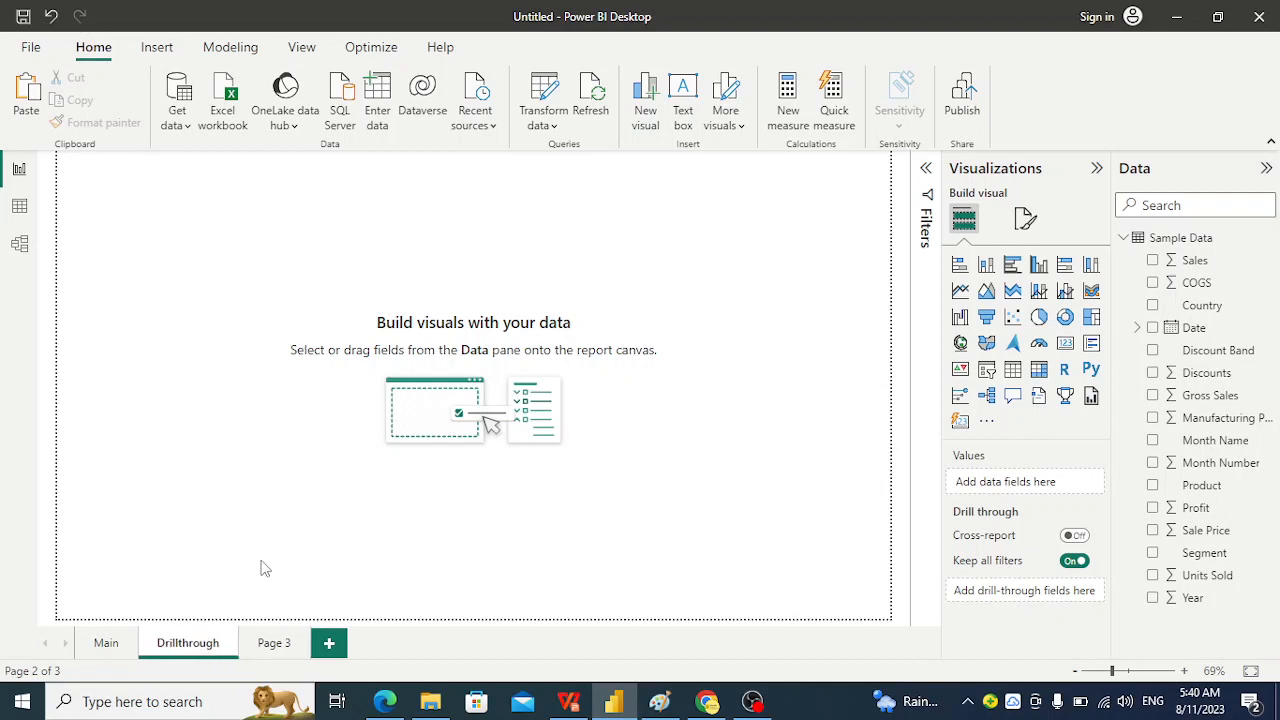
click(106, 644)
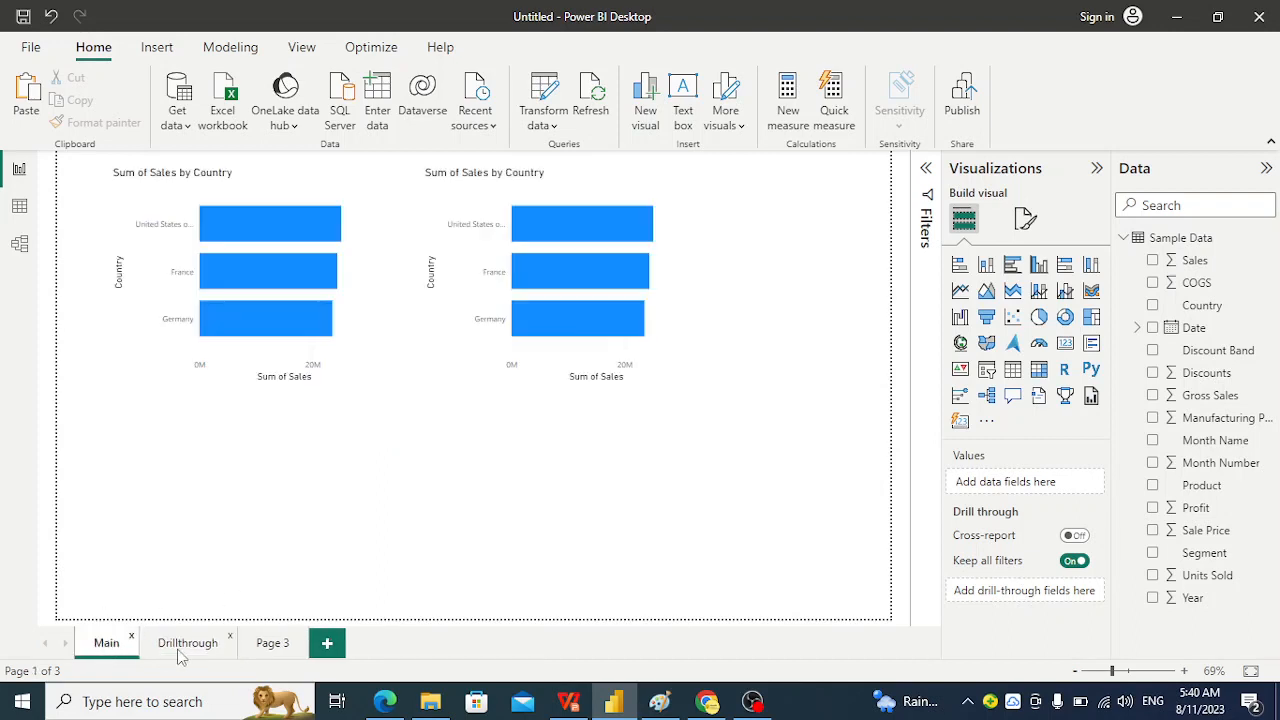
click(182, 650)
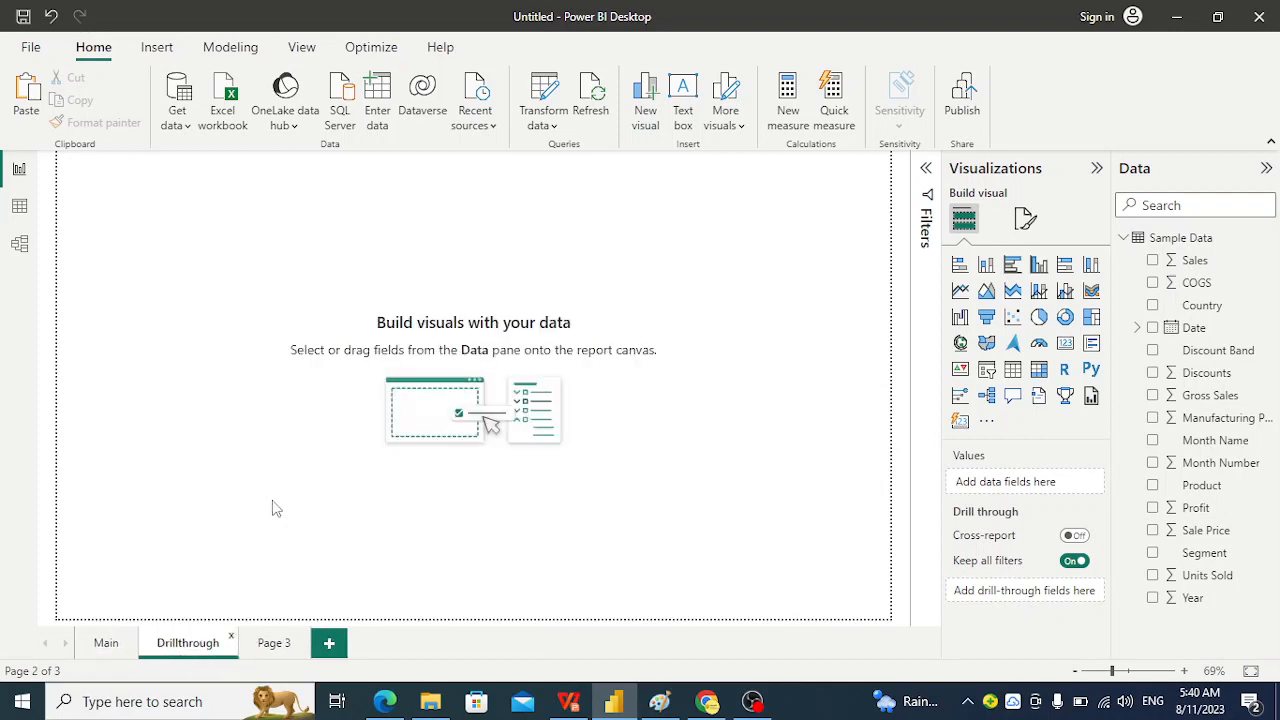
Step: On the Main page, clear the page-level Country filter and remove the Country filters applied to this page and to all pages
click(106, 644)
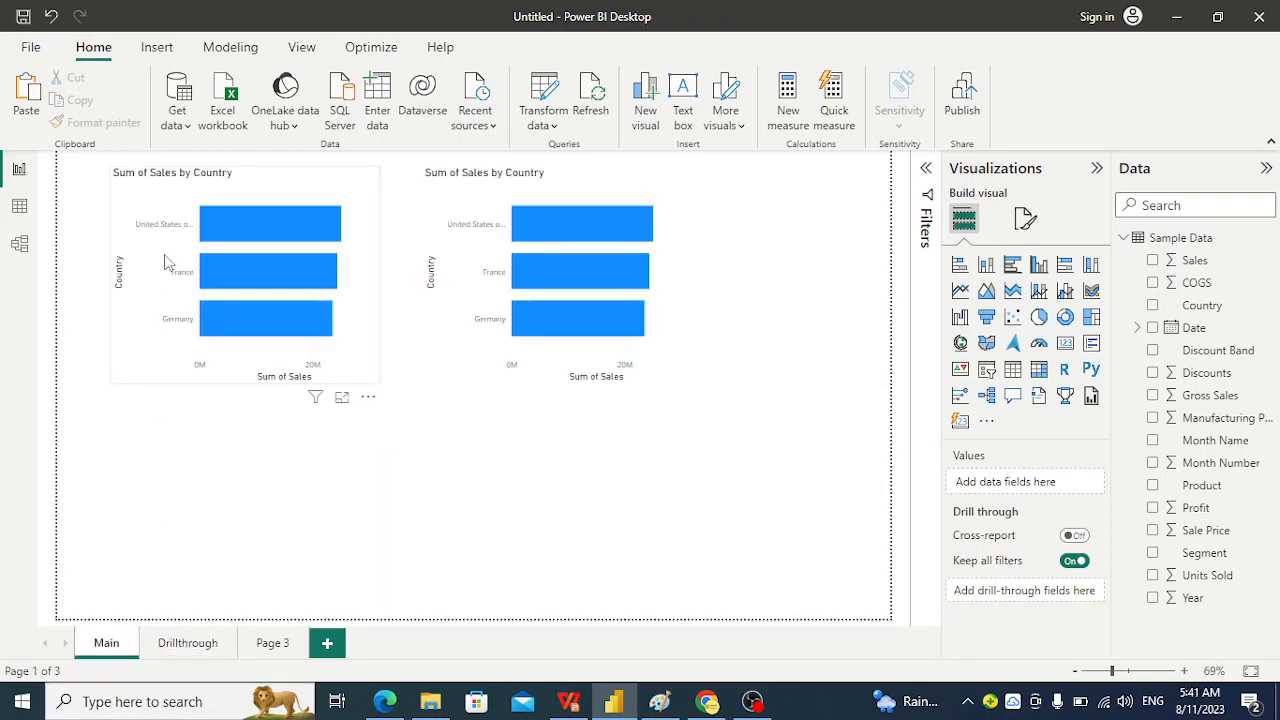
click(167, 263)
click(924, 176)
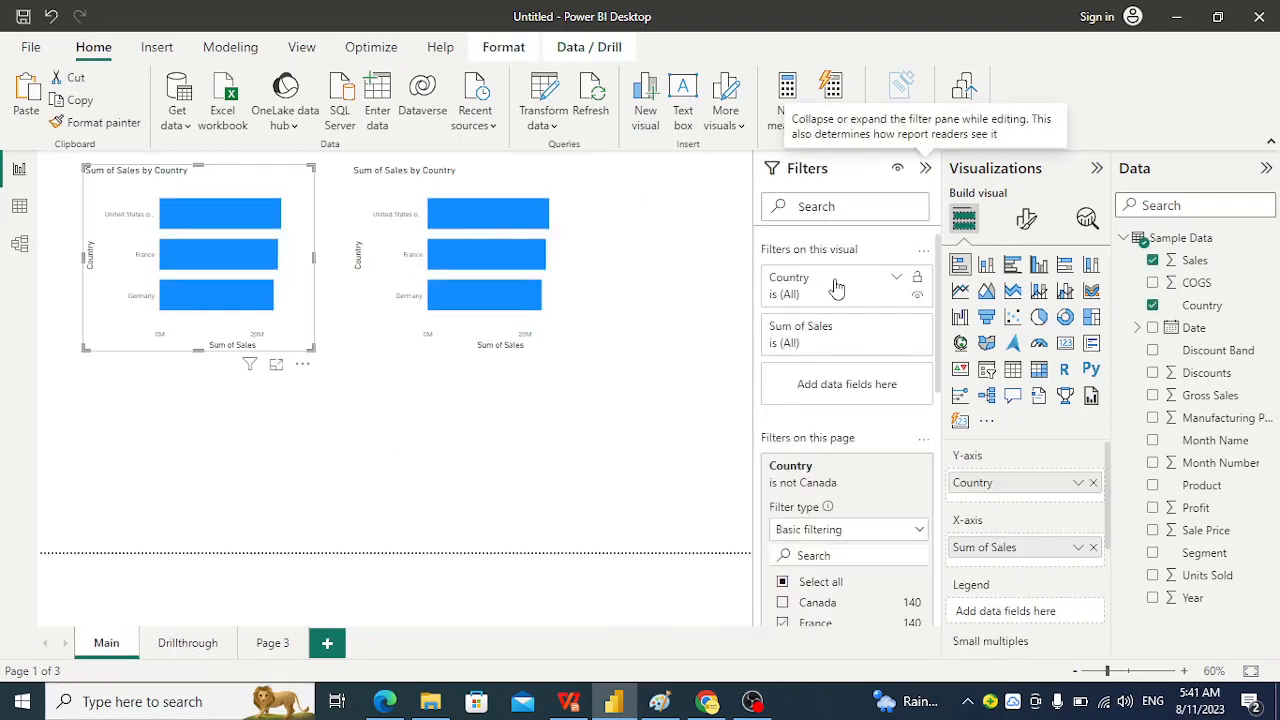
click(900, 484)
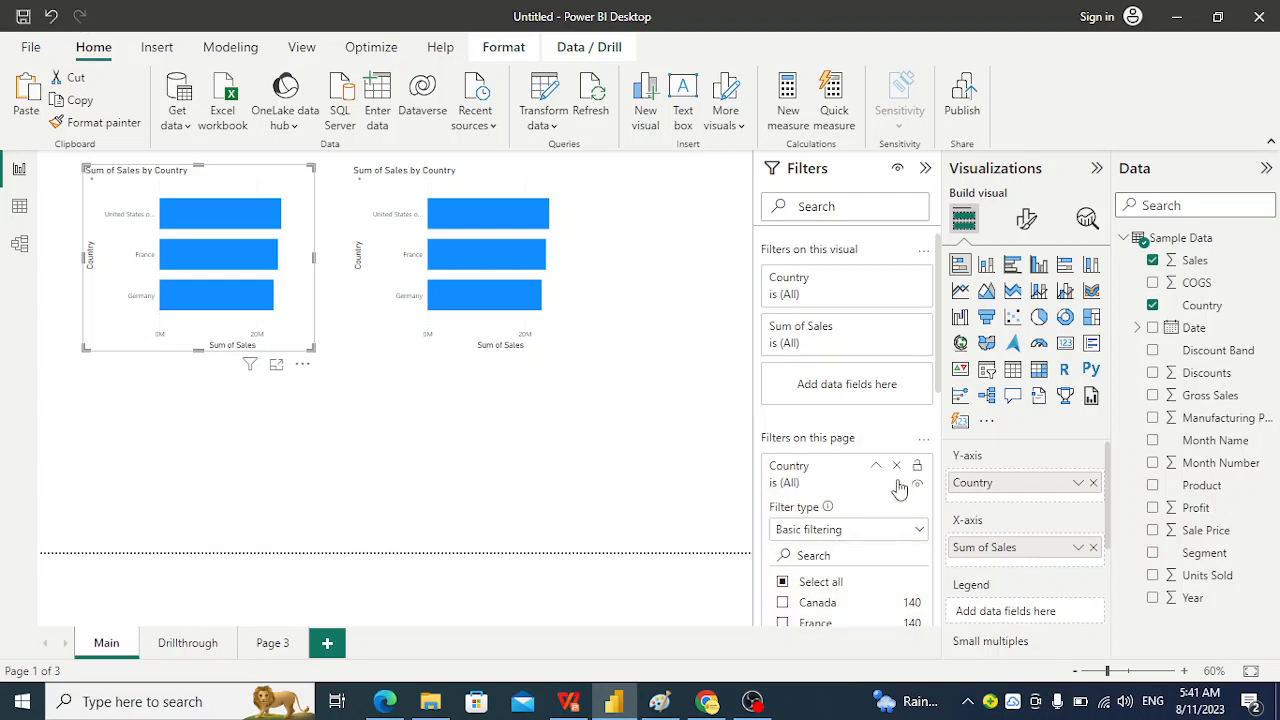
click(897, 466)
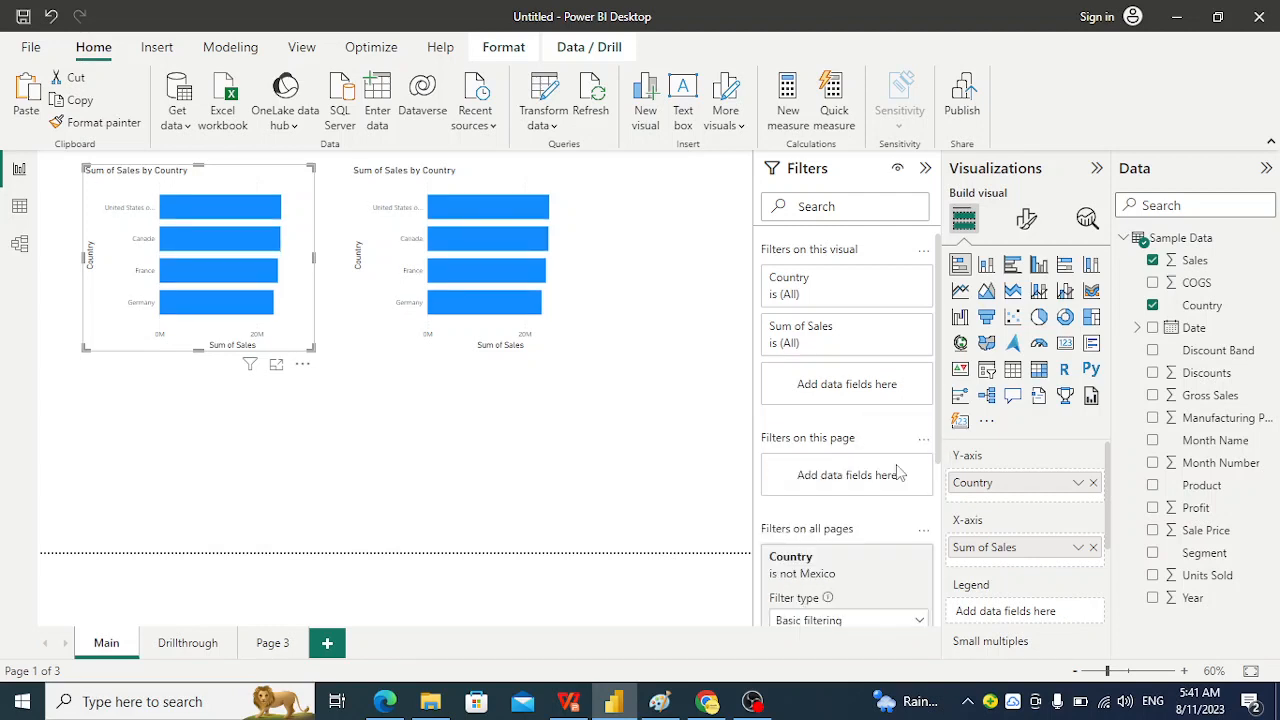
mouse_move(848, 563)
click(895, 557)
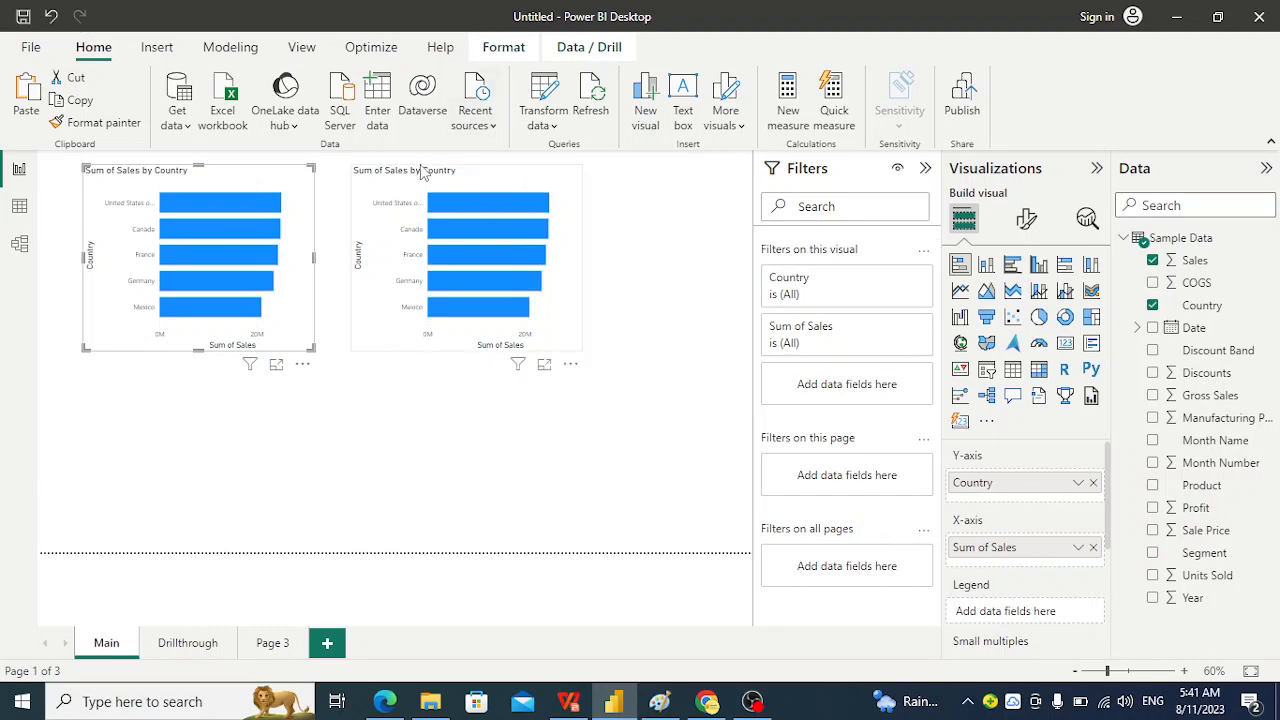
Step: Delete the second Sales by Country bar chart from the Main page and remove the empty Page 3 from the report
click(422, 172)
key(Delete)
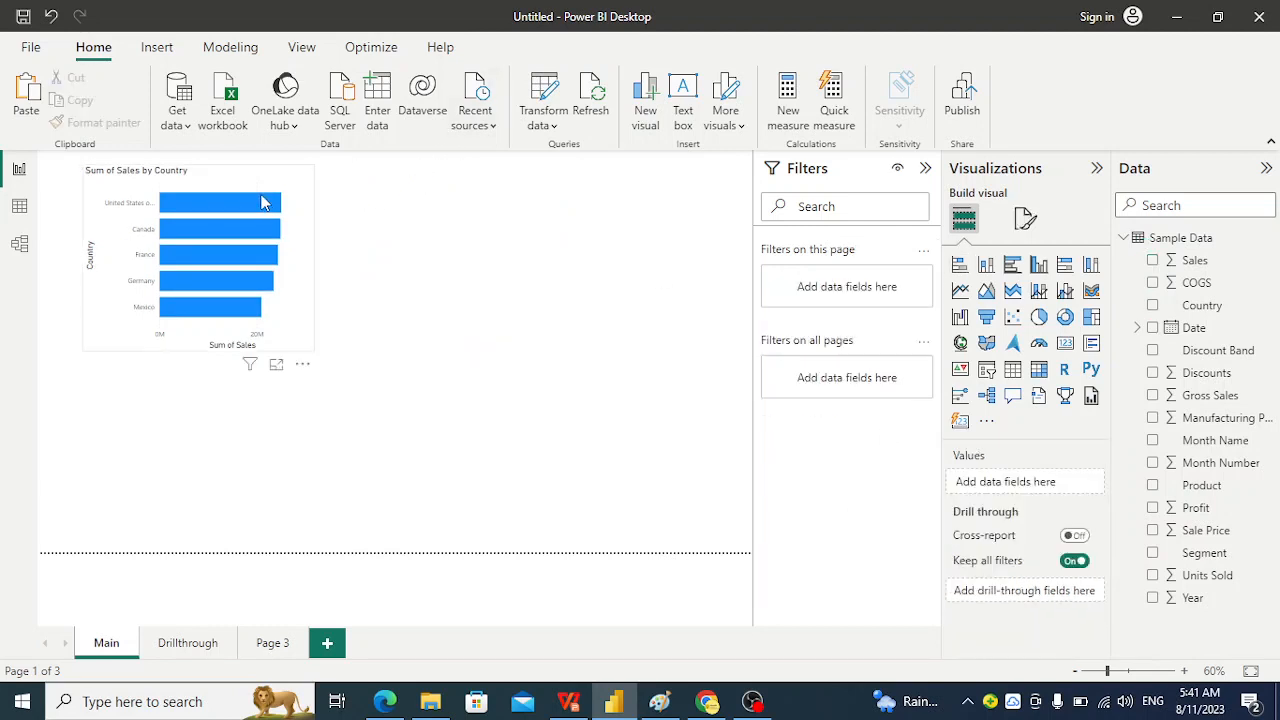
mouse_move(240, 256)
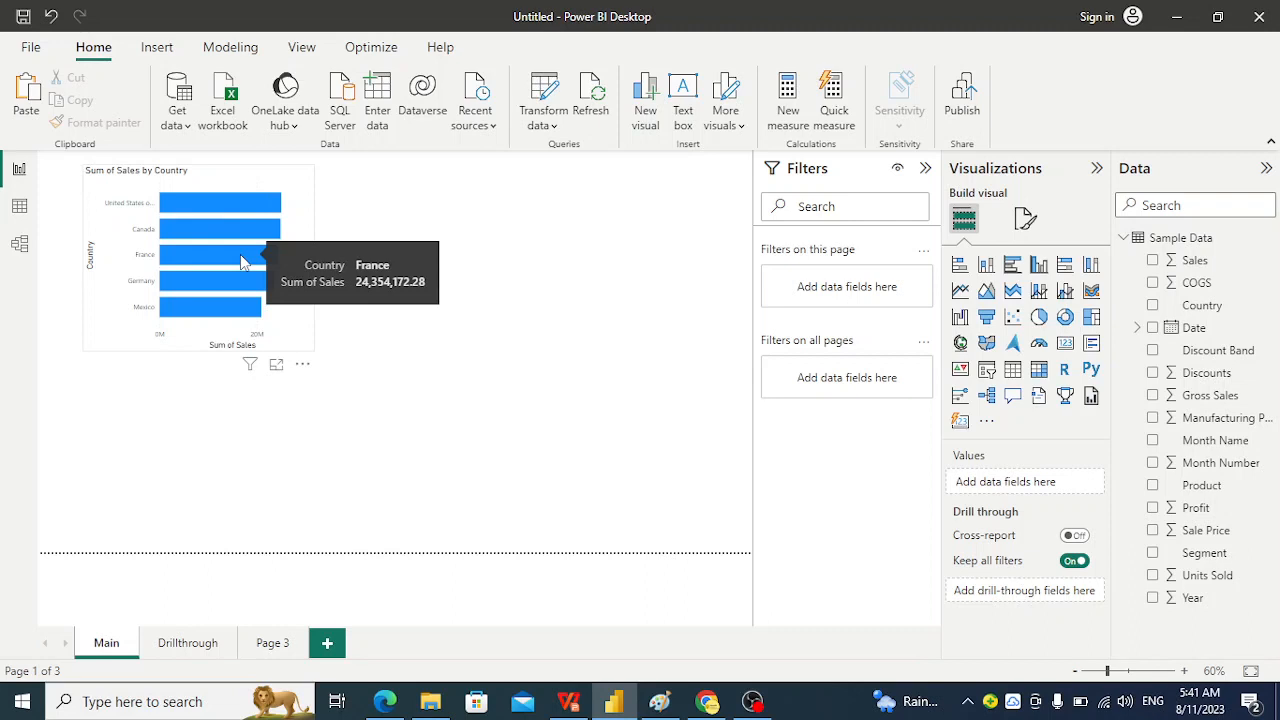
click(272, 643)
right_click(272, 643)
click(355, 600)
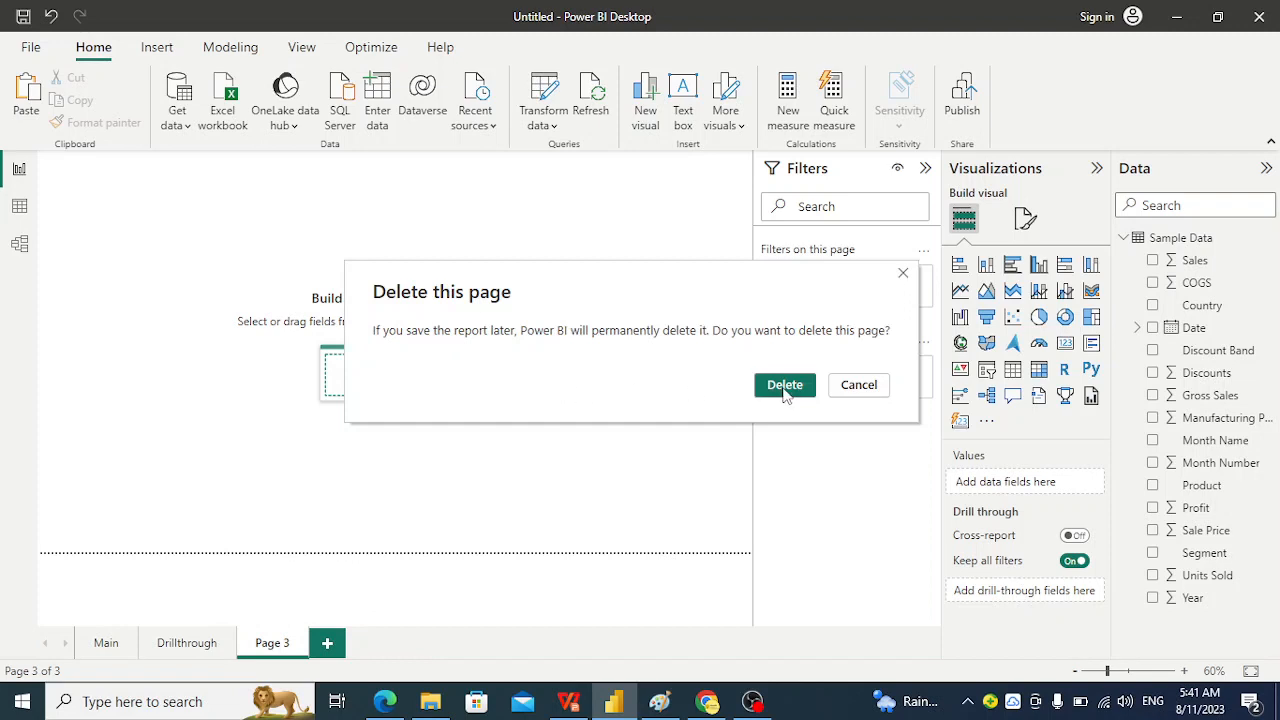
click(785, 386)
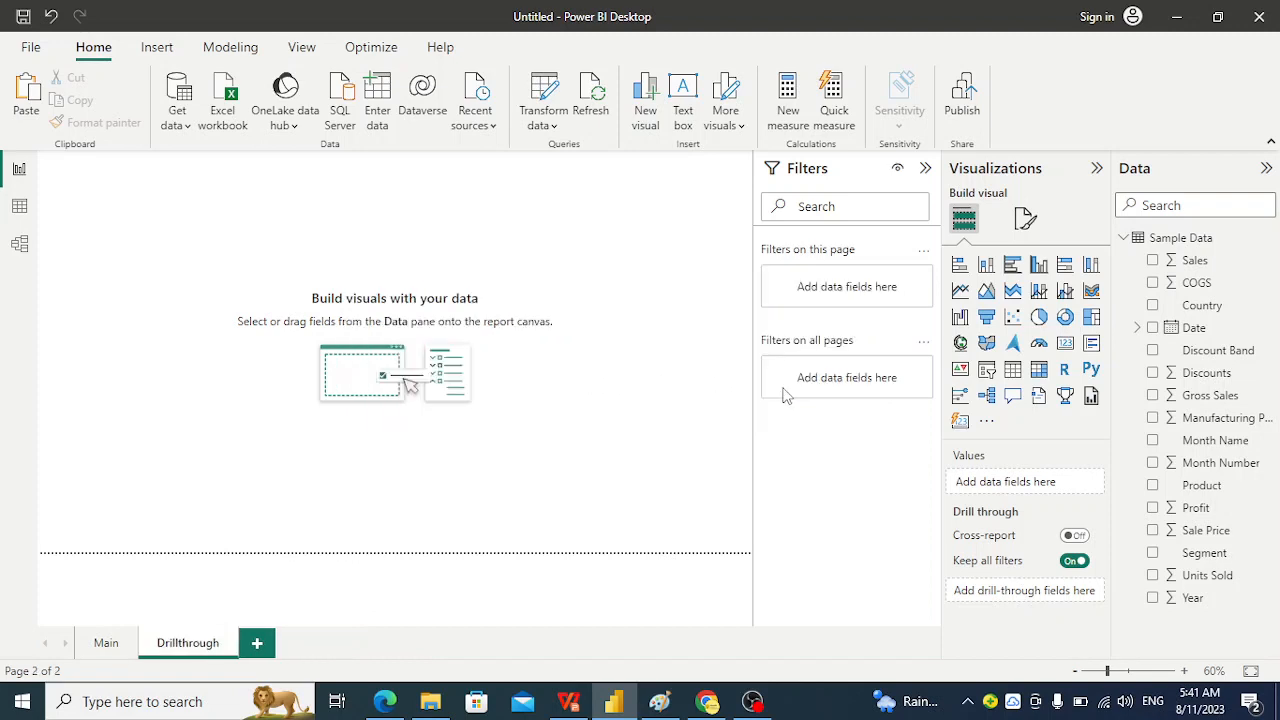
Step: Add a table visual to the Drillthrough page and move it away from the canvas corner
click(104, 645)
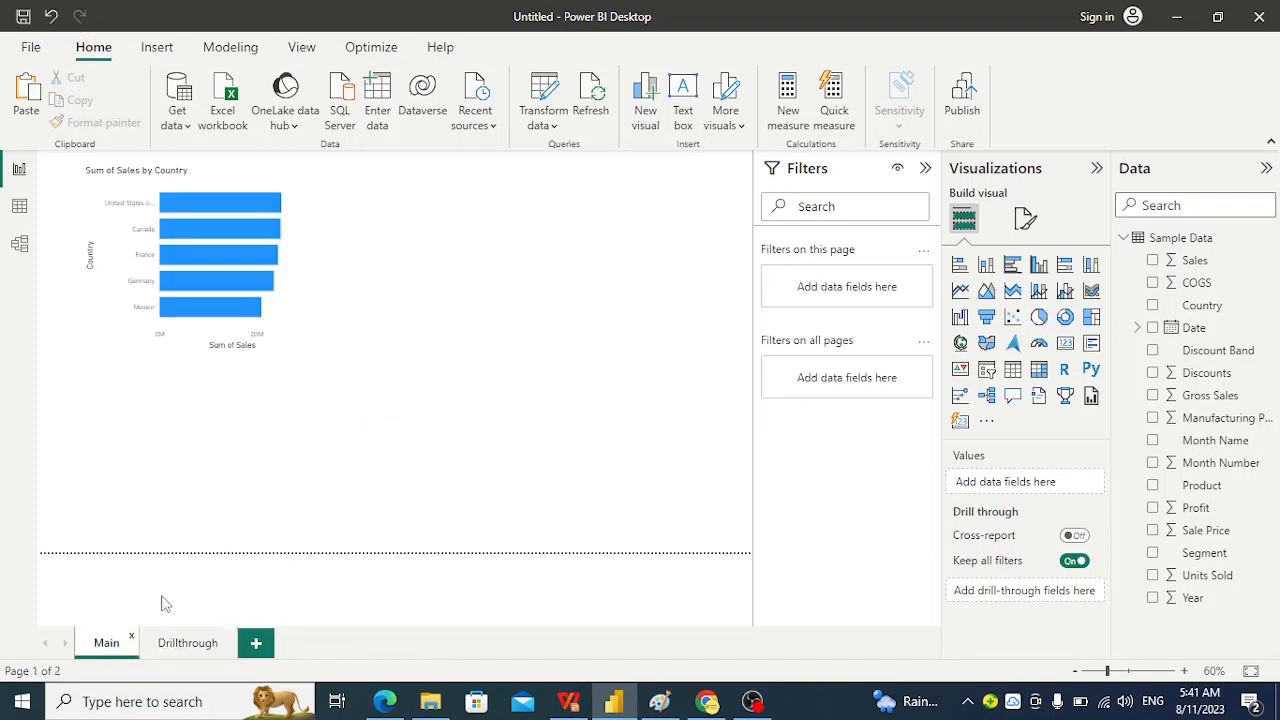
click(186, 644)
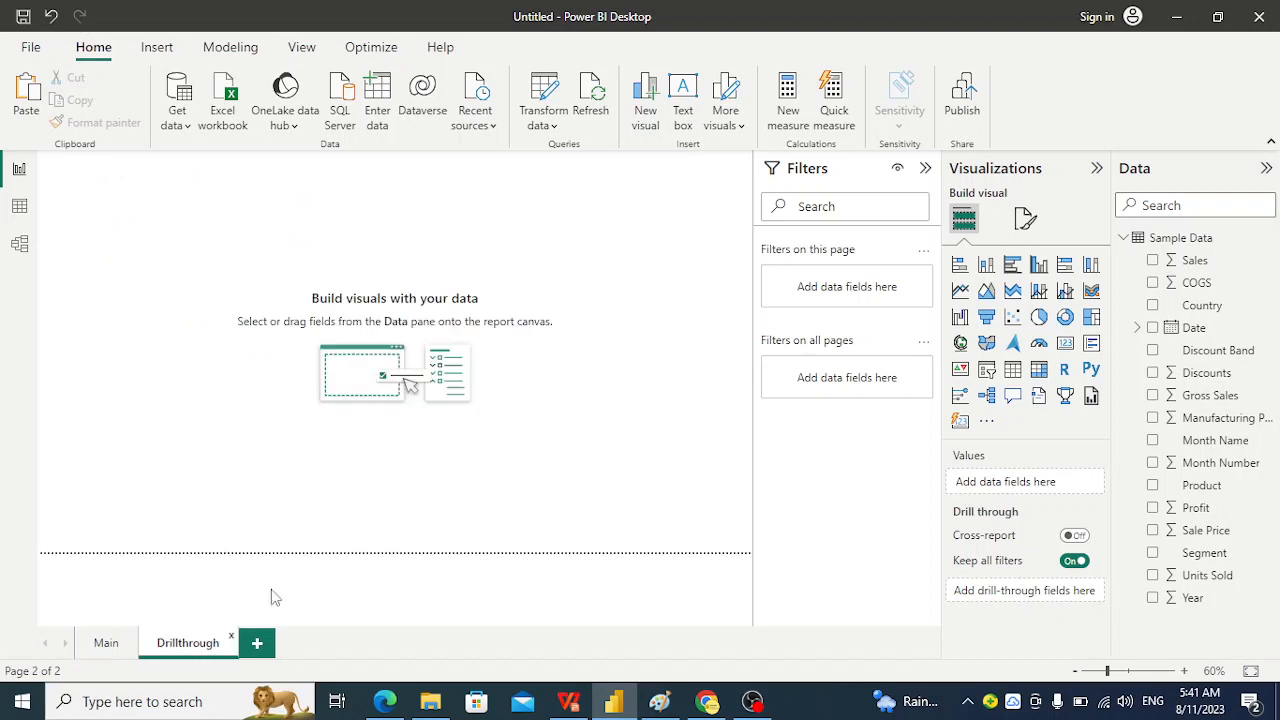
click(1015, 374)
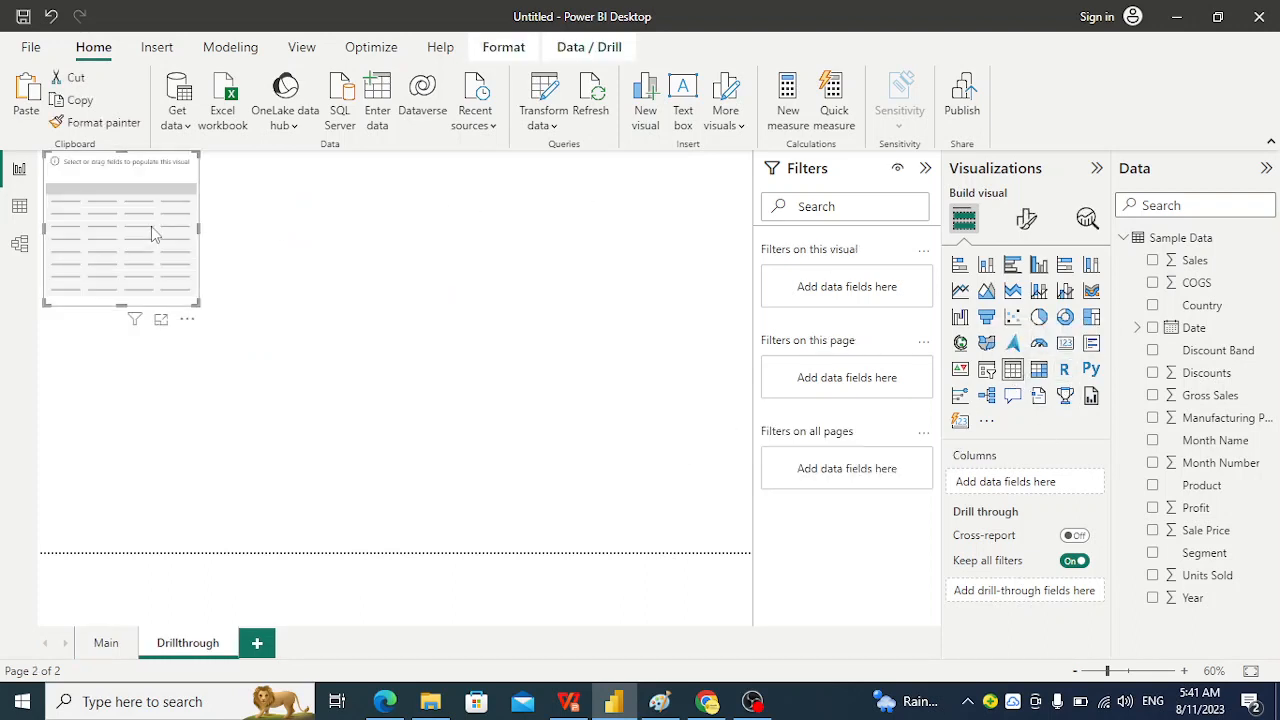
drag(151, 226, 285, 332)
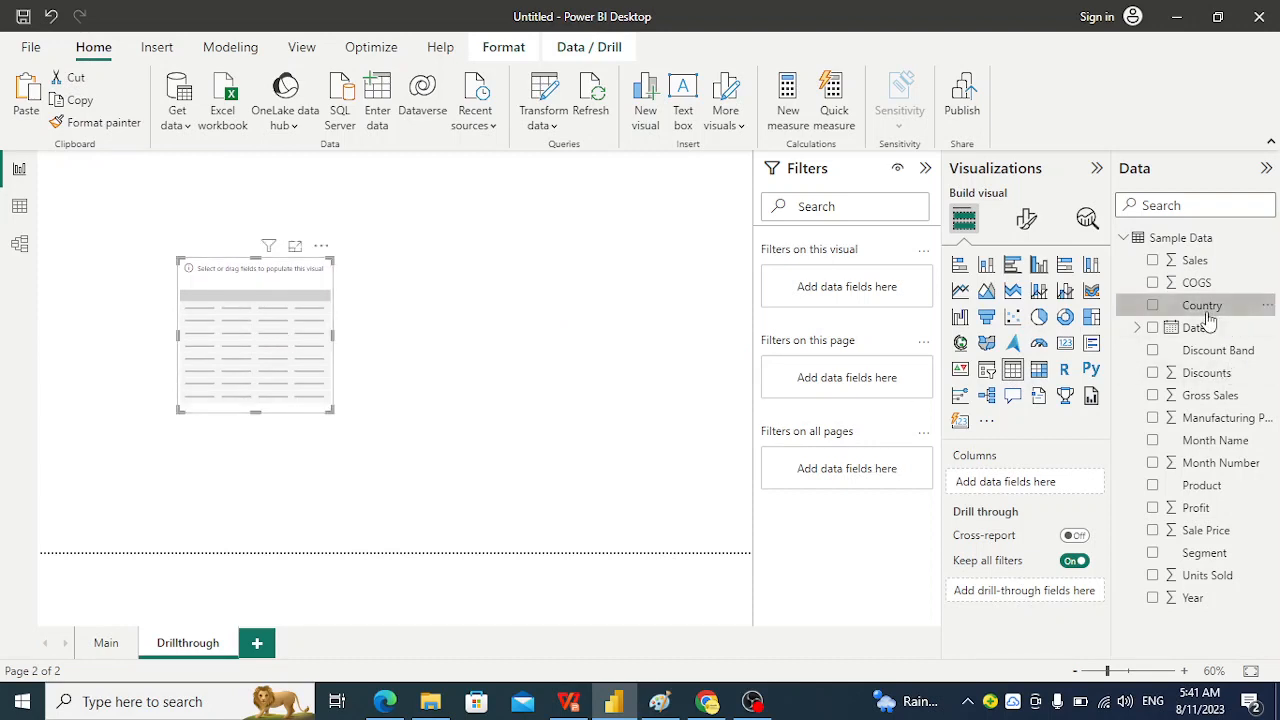
Step: Add Country, Sales and COGS as the table's columns and widen the table to fit all three
drag(1205, 306, 1007, 500)
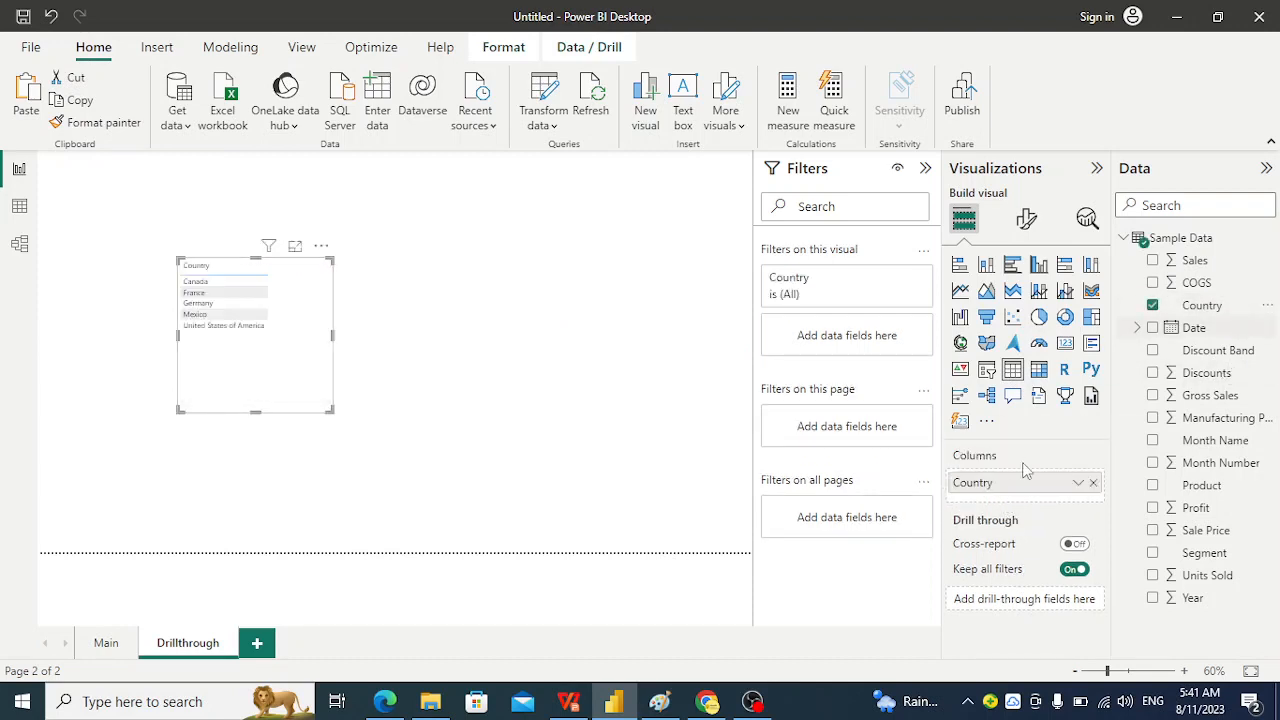
drag(1190, 265, 998, 506)
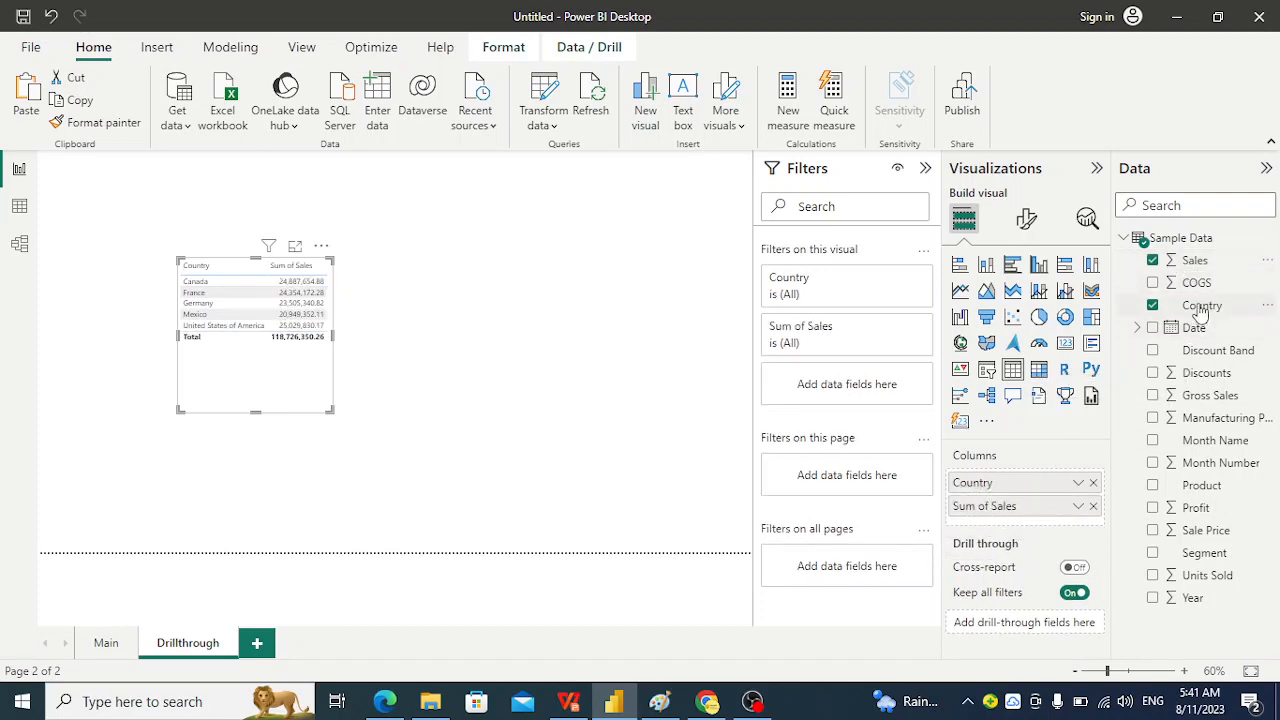
drag(1195, 284, 990, 538)
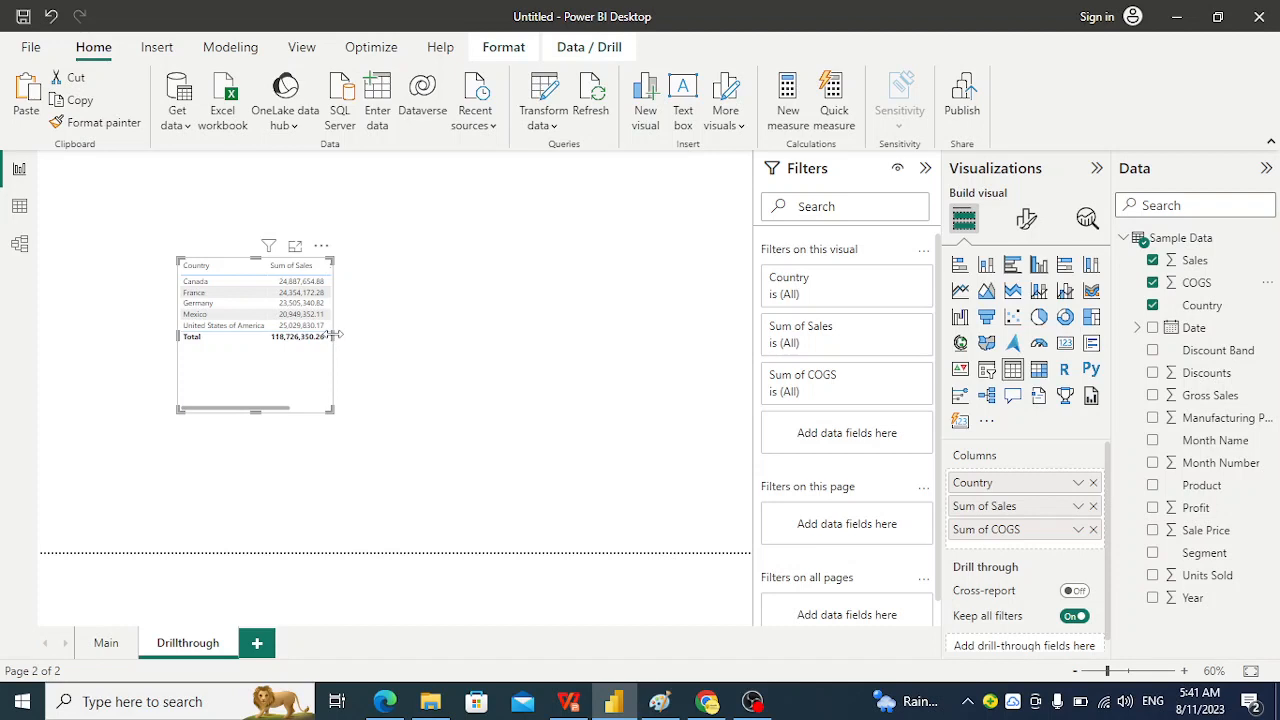
drag(338, 333, 428, 336)
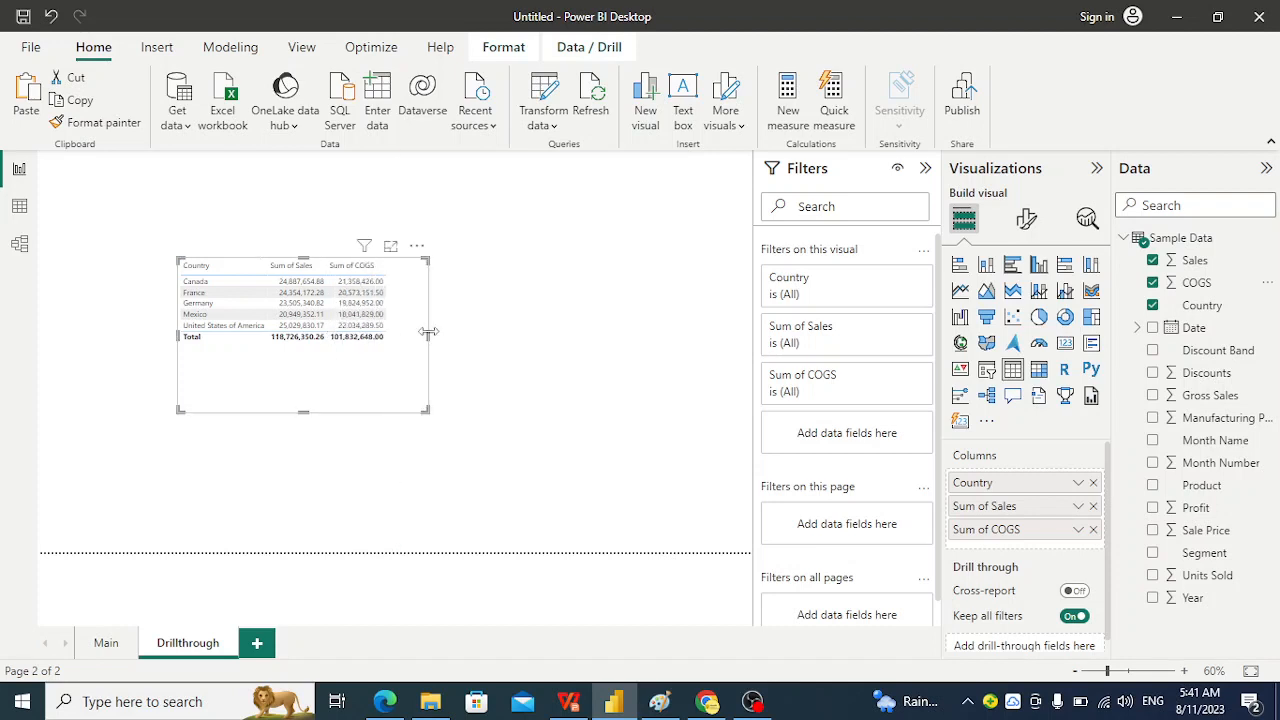
Step: Check the Sales by Country chart on the Main page and return to the Drillthrough page
click(519, 409)
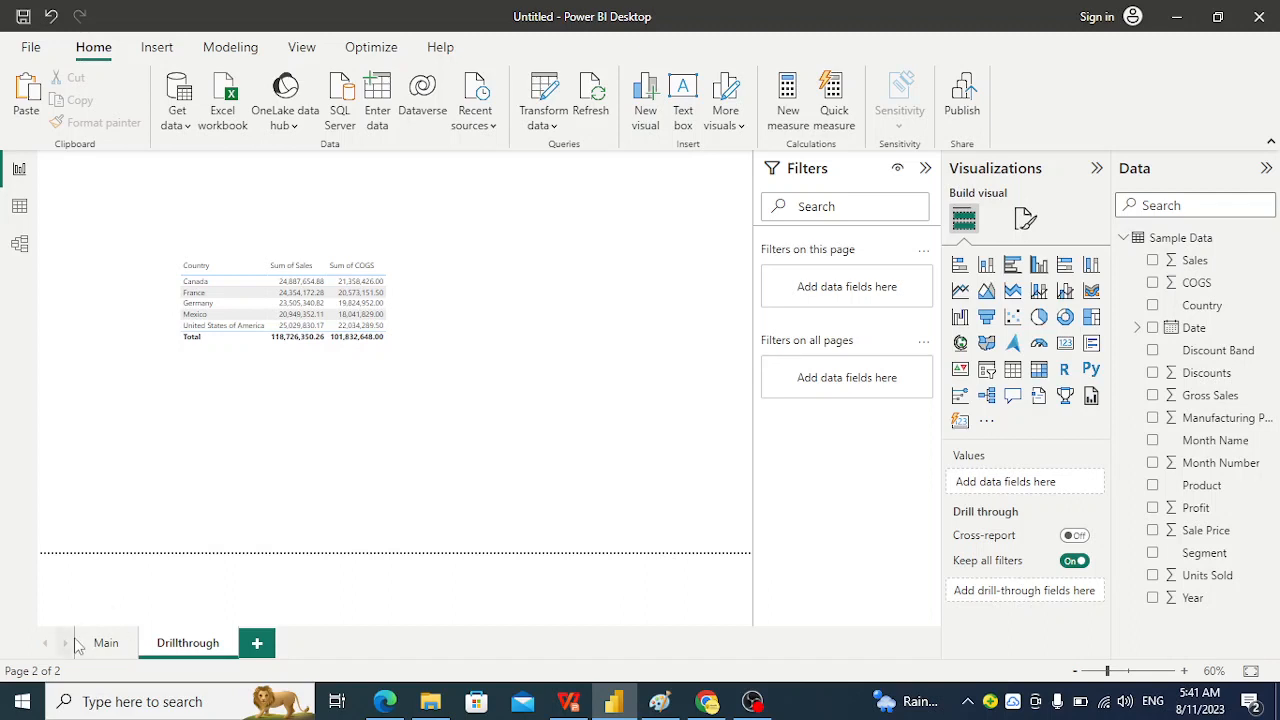
click(106, 645)
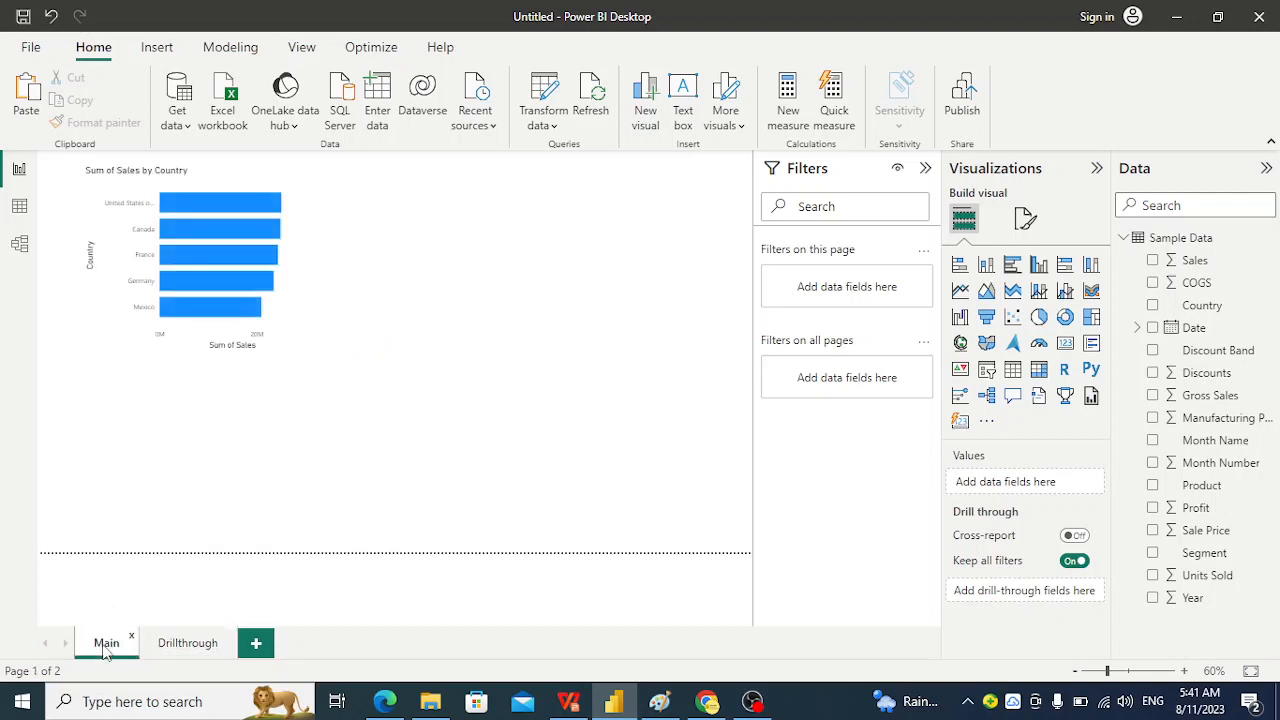
click(187, 645)
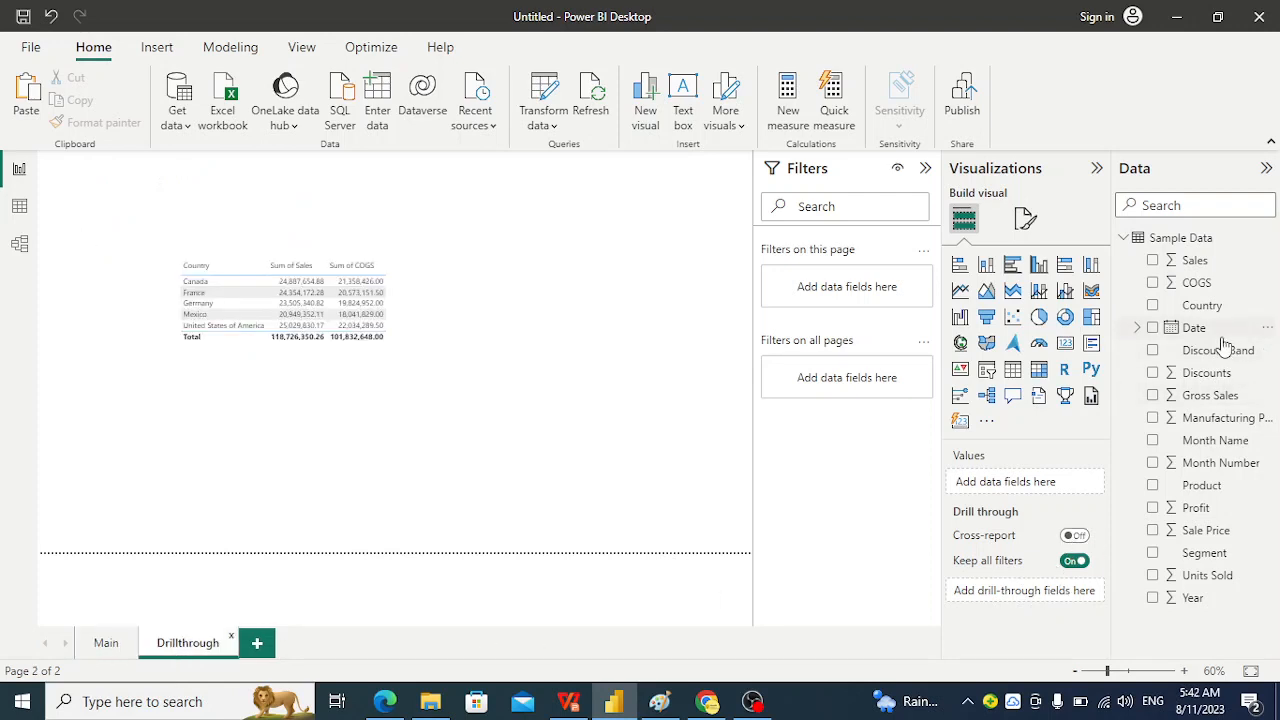
Step: Set Country as the Drillthrough page's drill-through field, collapse its filter card and go to the Main page
drag(1208, 313, 1027, 594)
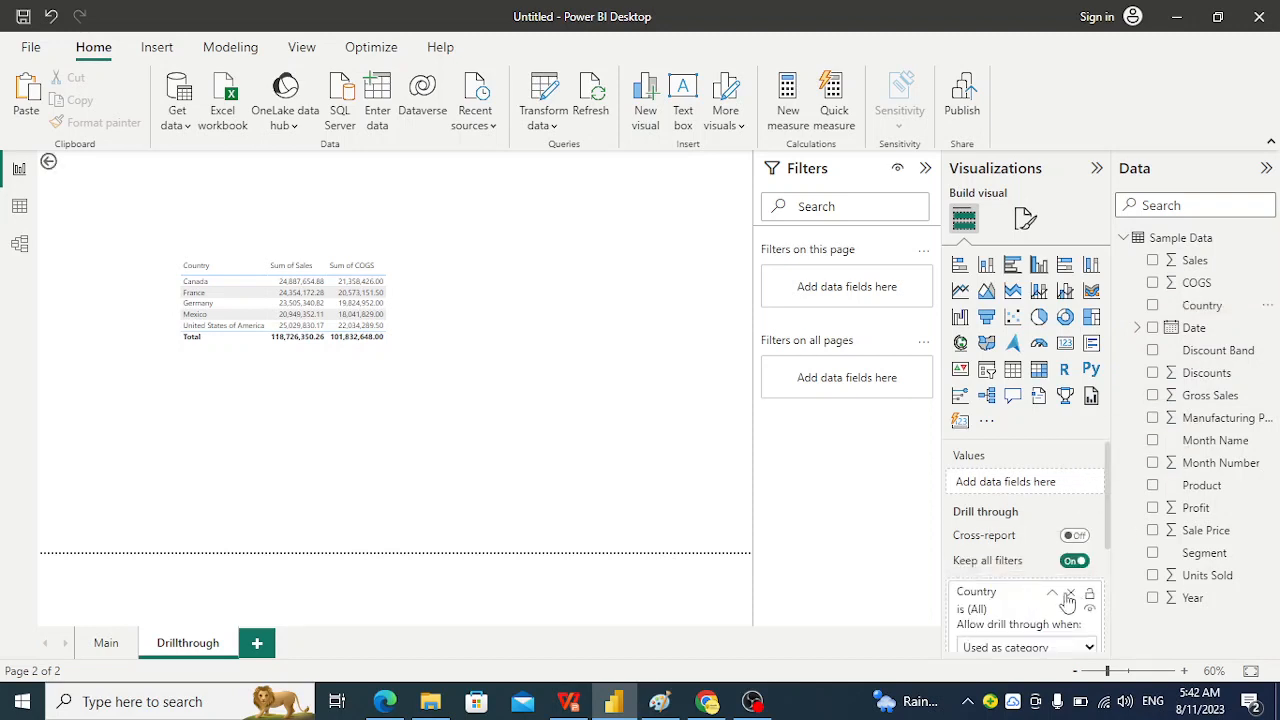
click(1050, 599)
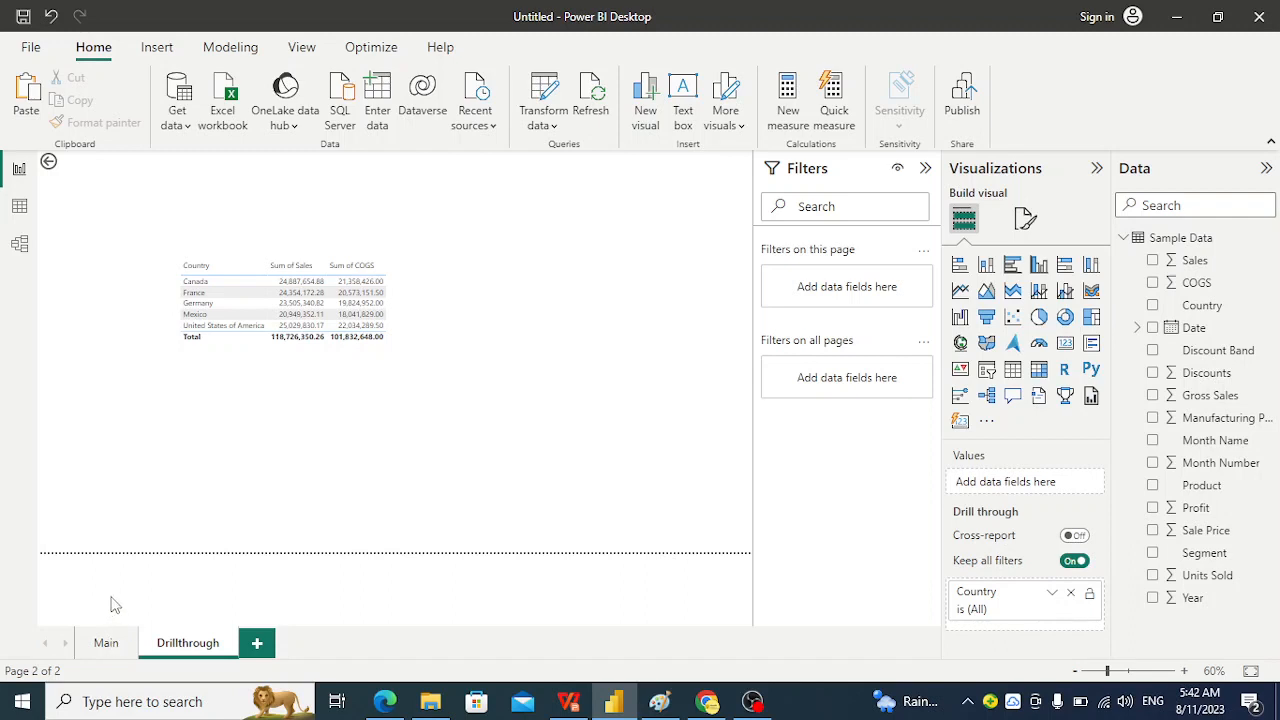
click(112, 648)
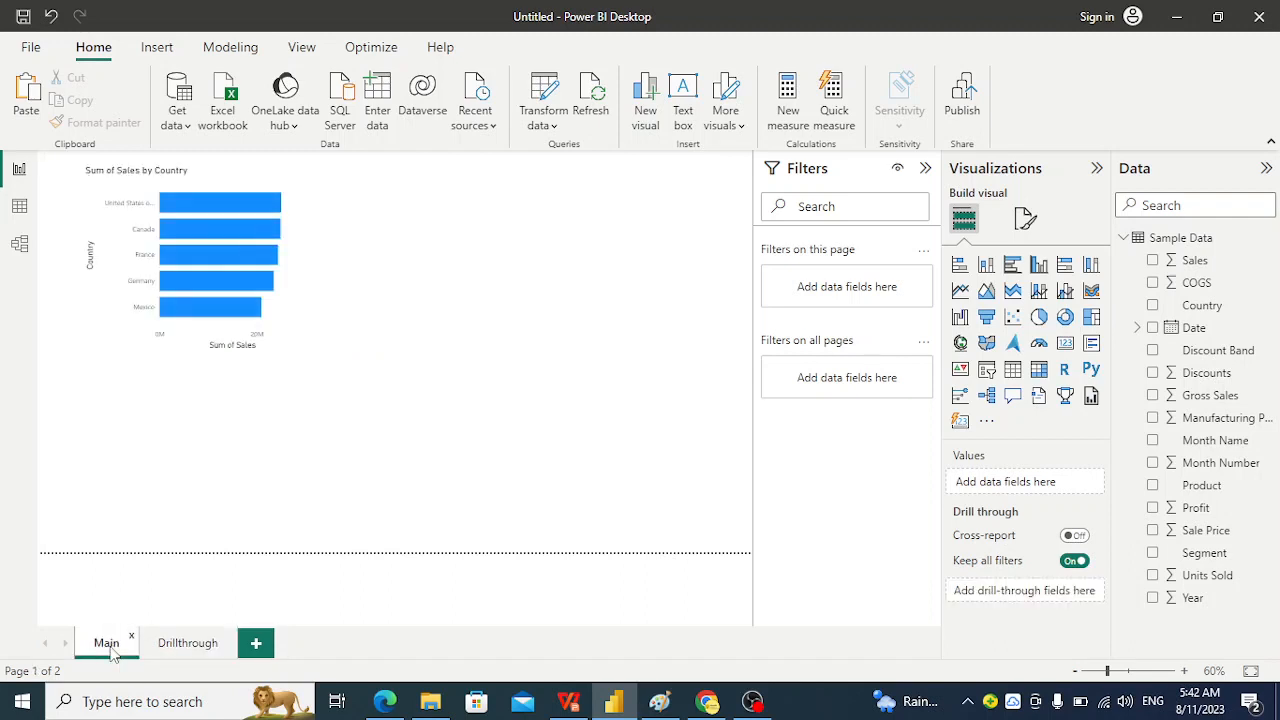
Step: Drill through from the Mexico bar of the Sales by Country chart to the Drillthrough page and return to Main
right_click(196, 316)
mouse_move(330, 445)
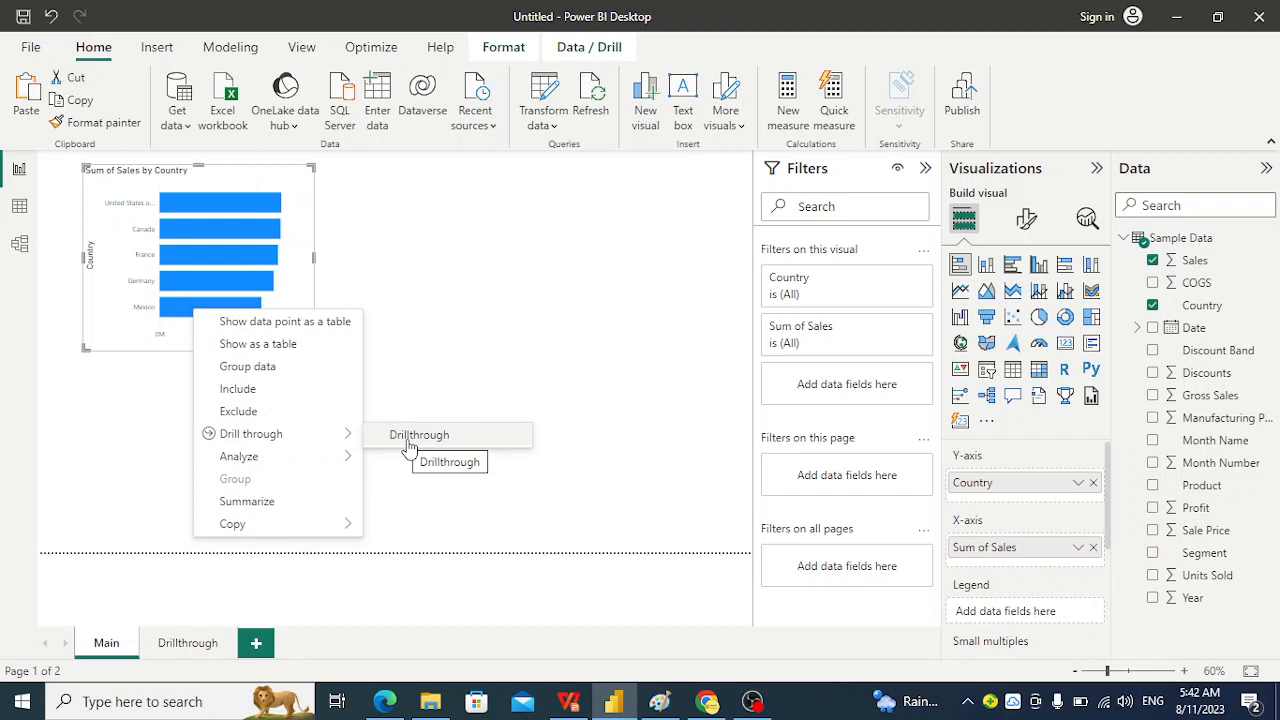
click(409, 437)
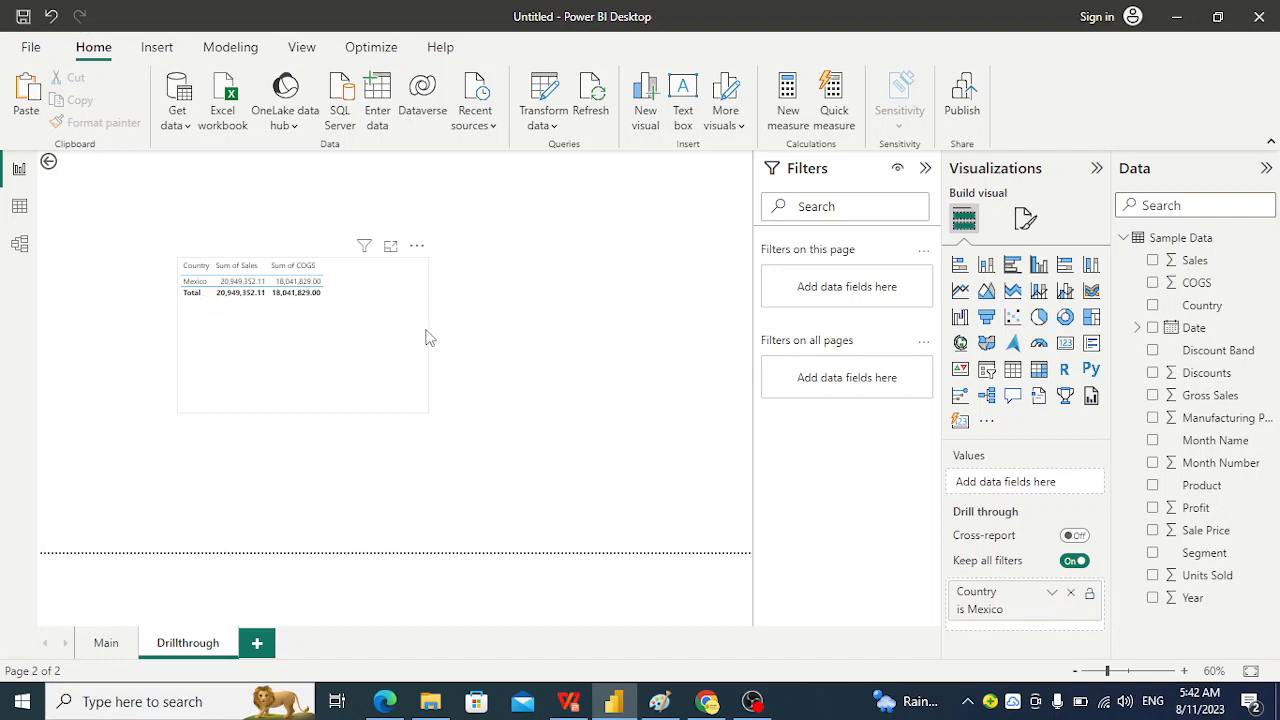
click(49, 164)
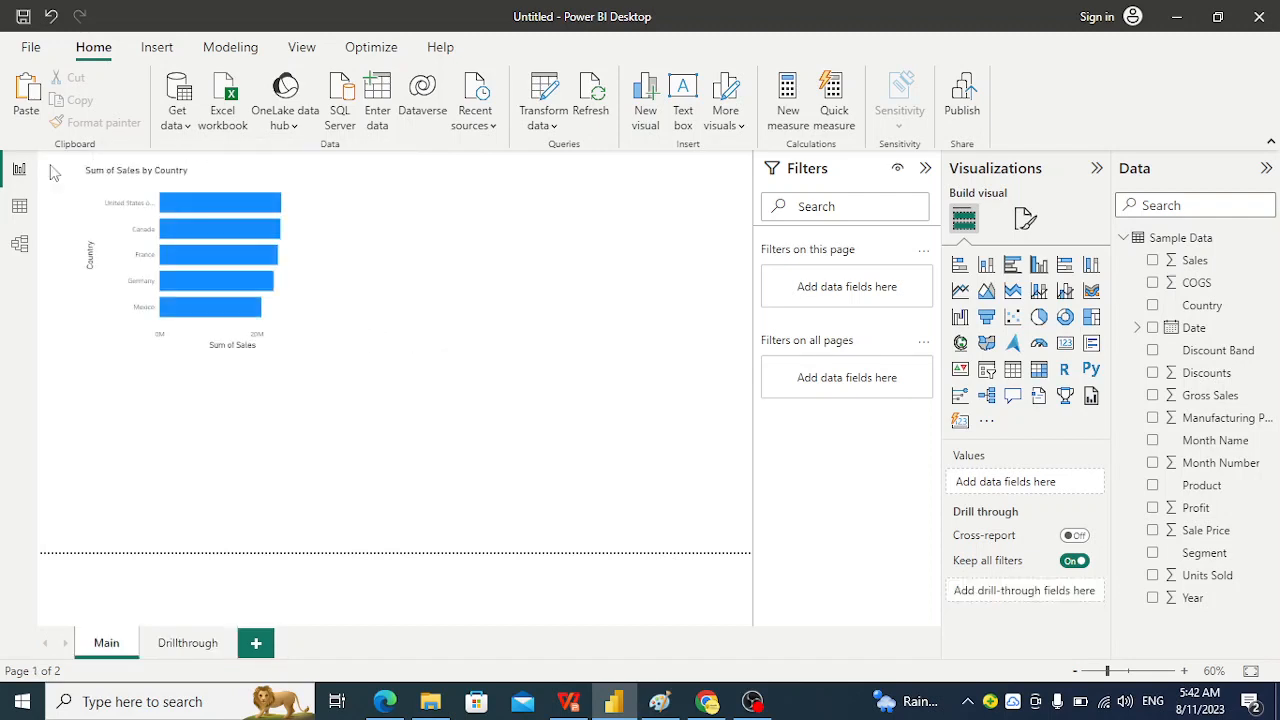
Step: Drill through from the France bar to the Drillthrough page, check its table row and go back to Main
right_click(195, 263)
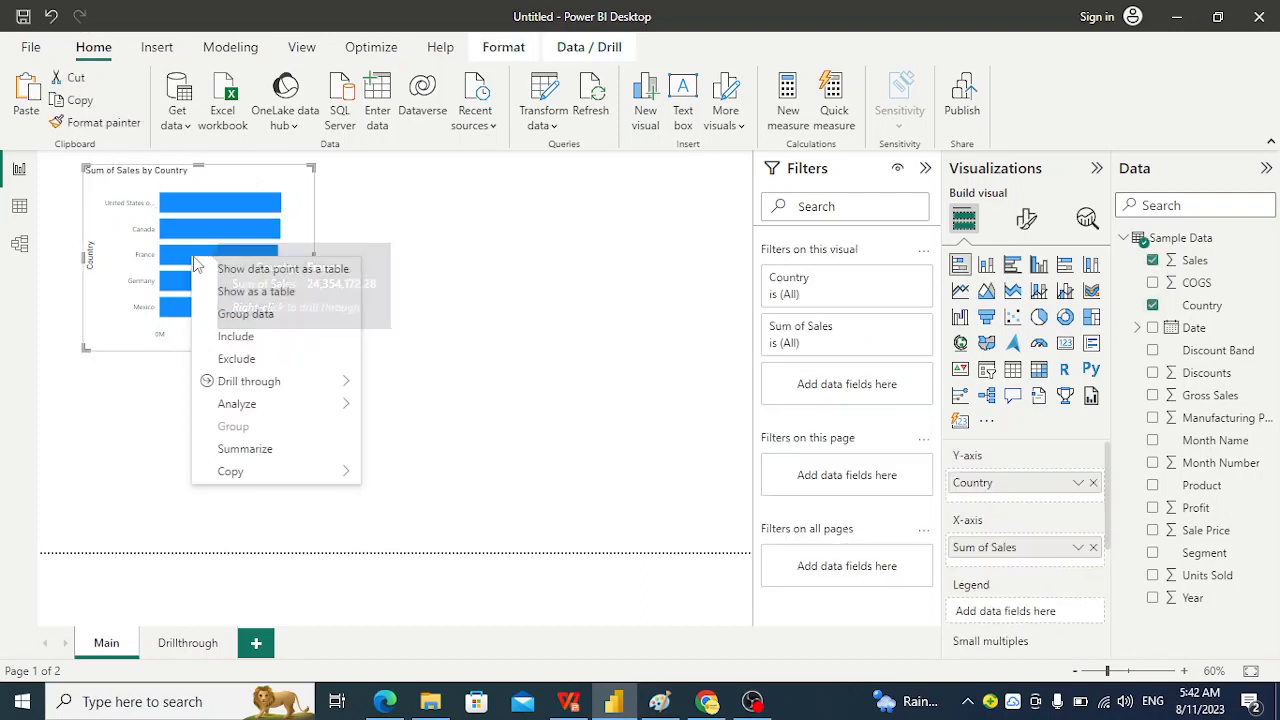
mouse_move(345, 383)
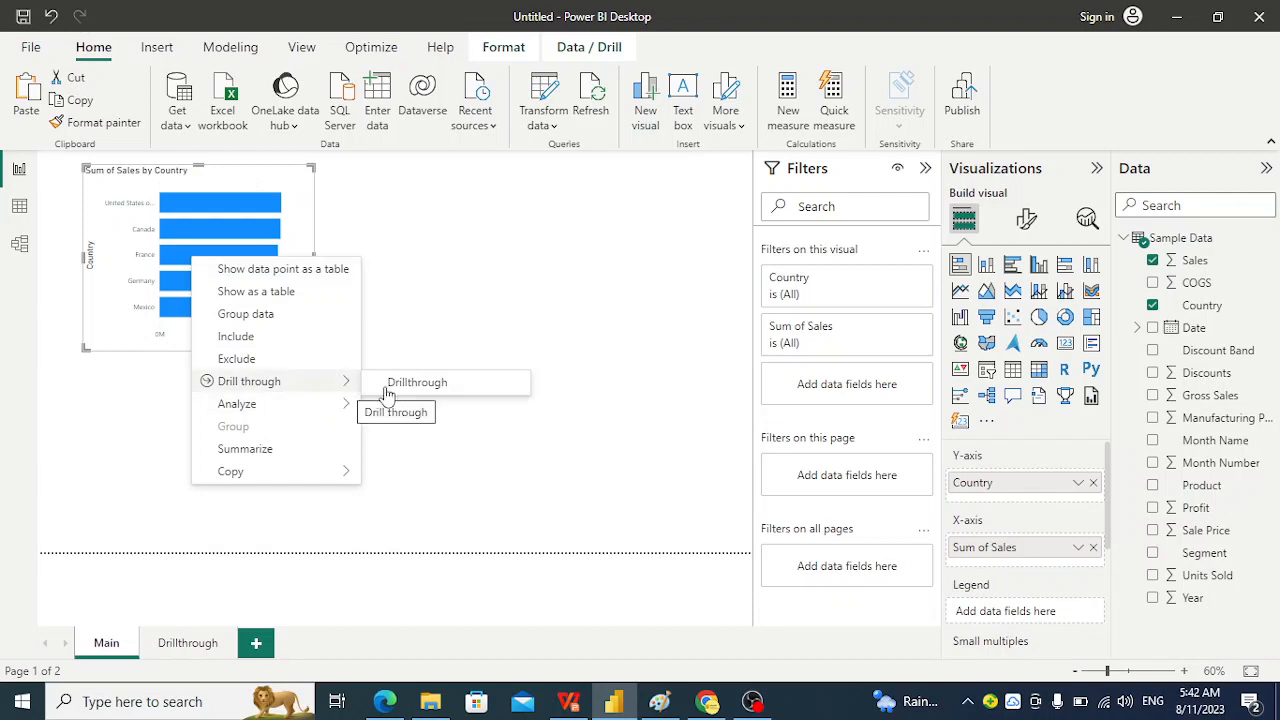
click(438, 392)
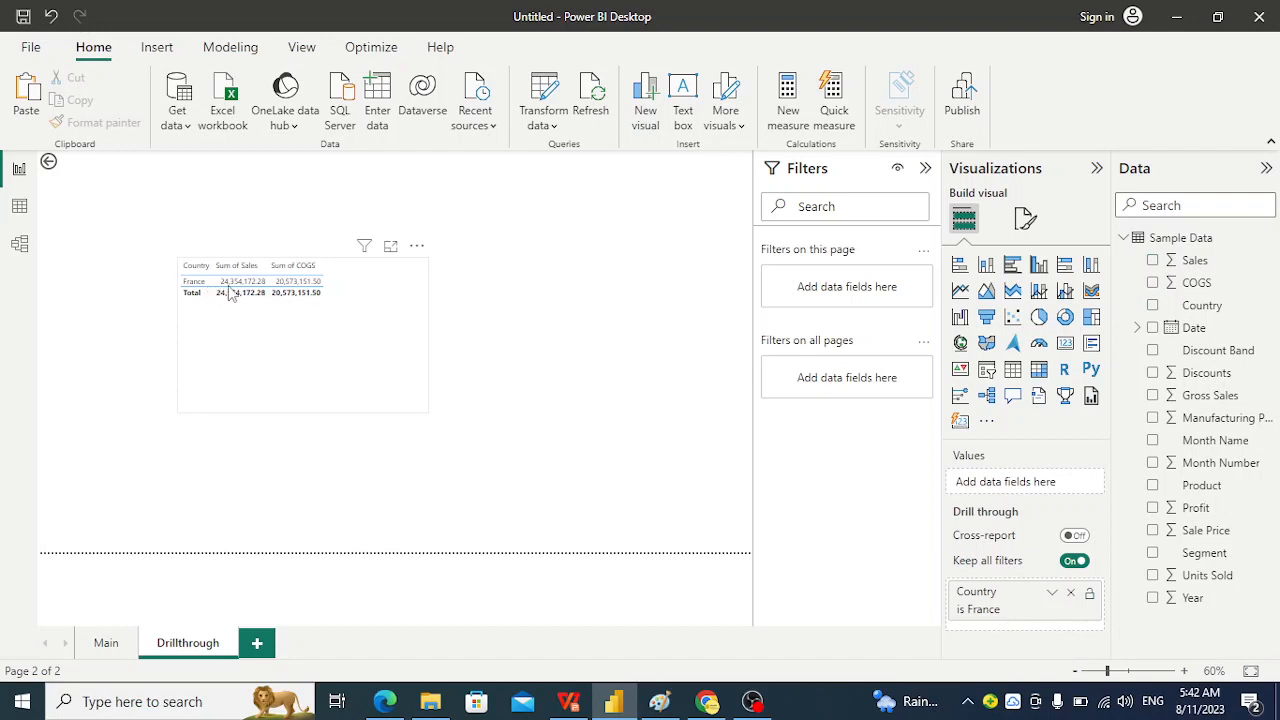
click(316, 283)
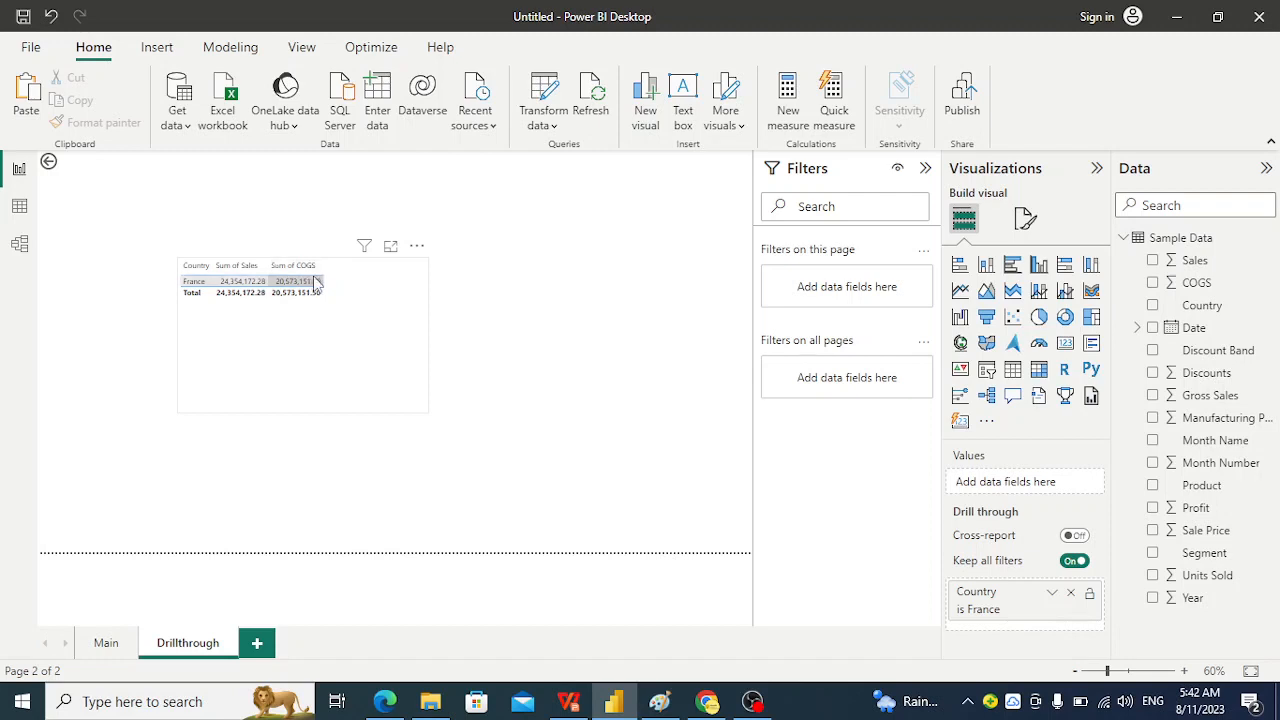
ctrl+click(50, 165)
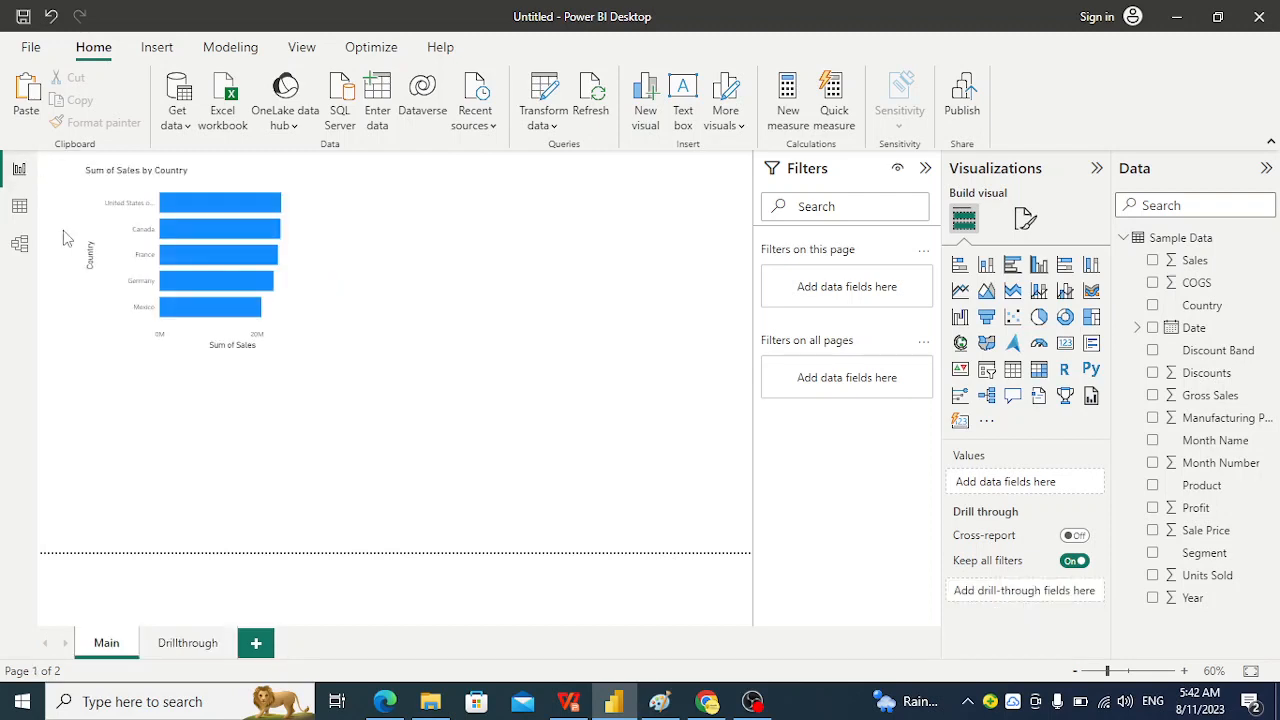
Step: Drill through from the Canada bar to its details on the Drillthrough page and go back to Main
right_click(178, 233)
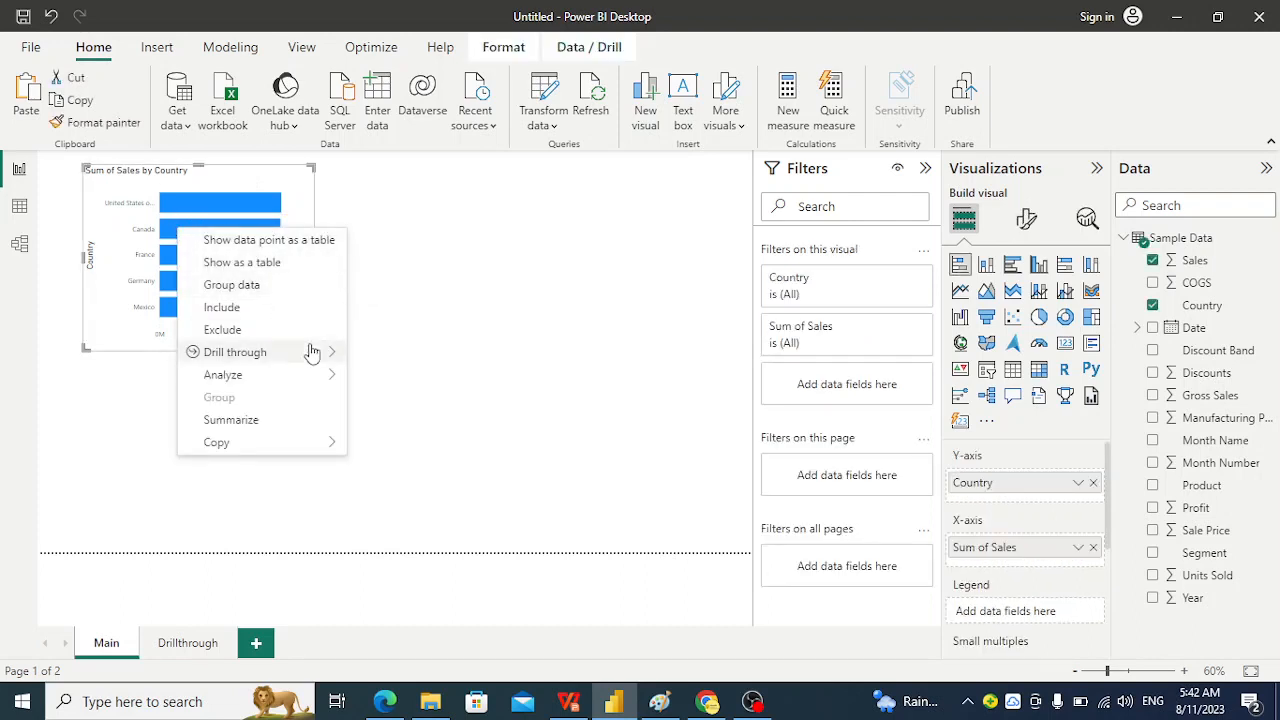
mouse_move(312, 352)
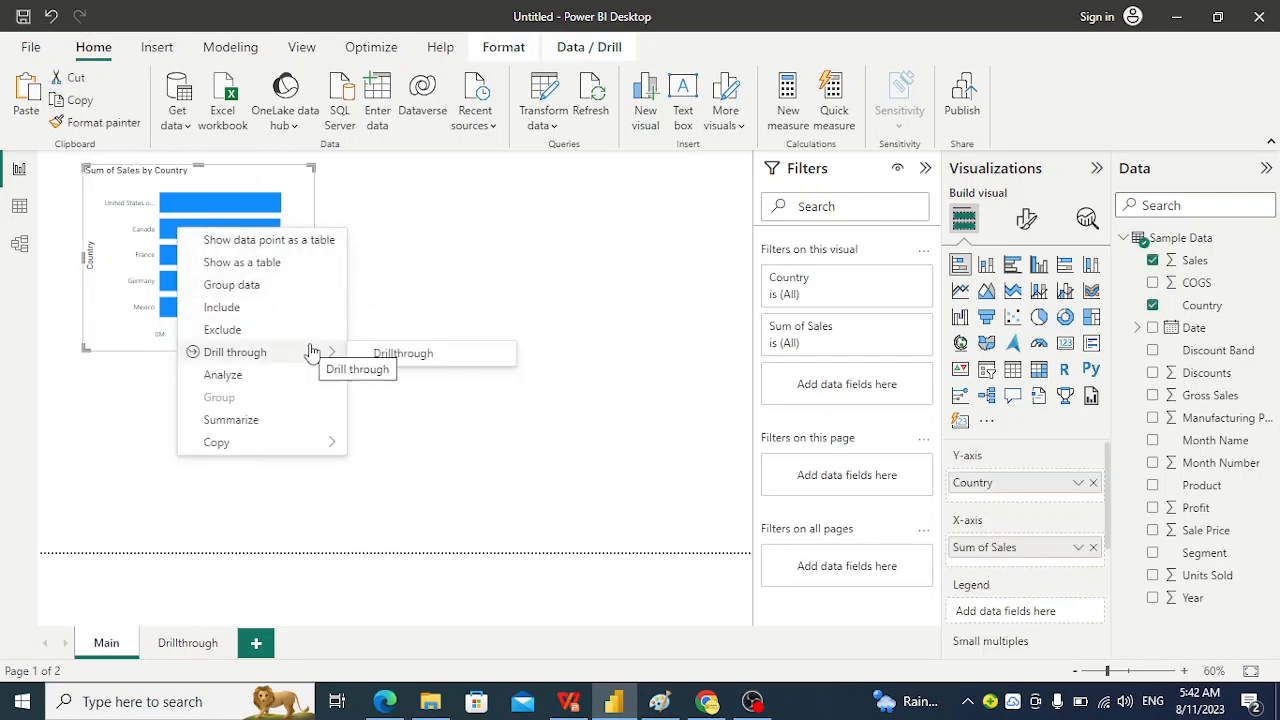
click(418, 365)
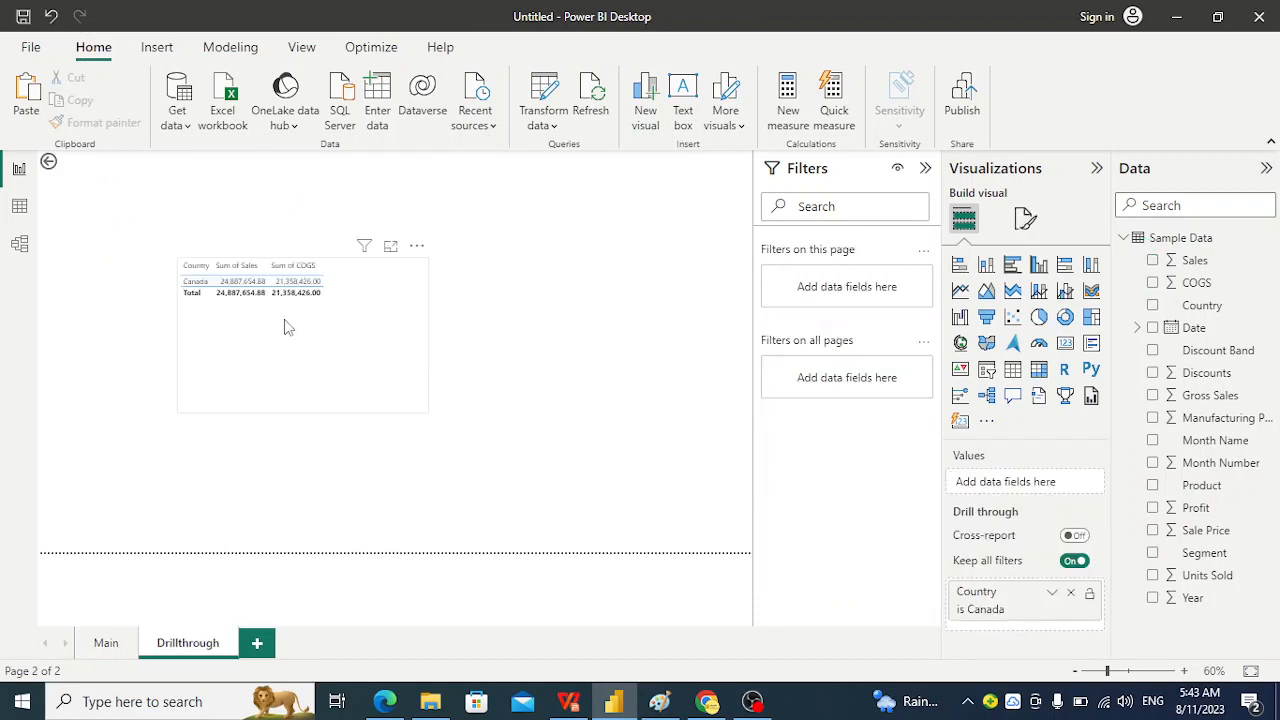
click(50, 166)
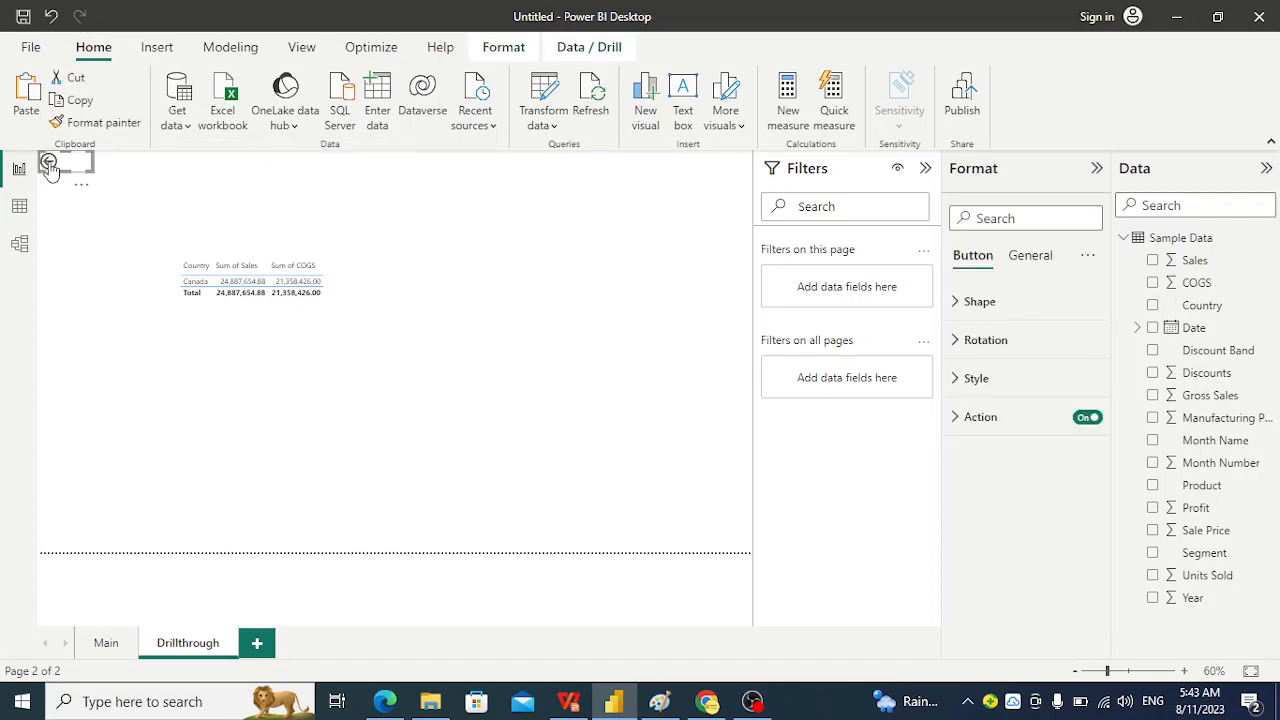
ctrl+click(52, 168)
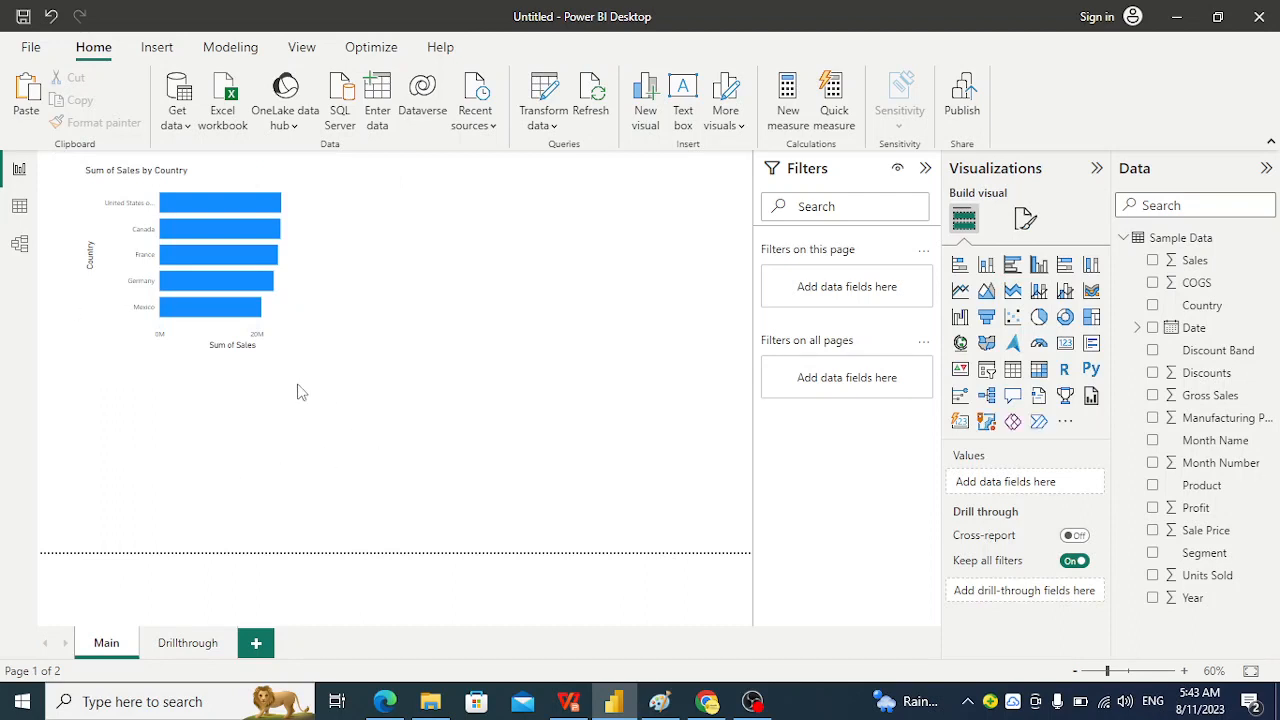
Step: Switch to the Filters in Power BI slide in WPS Office to check the filter types and return to Power BI Desktop
mouse_move(178, 268)
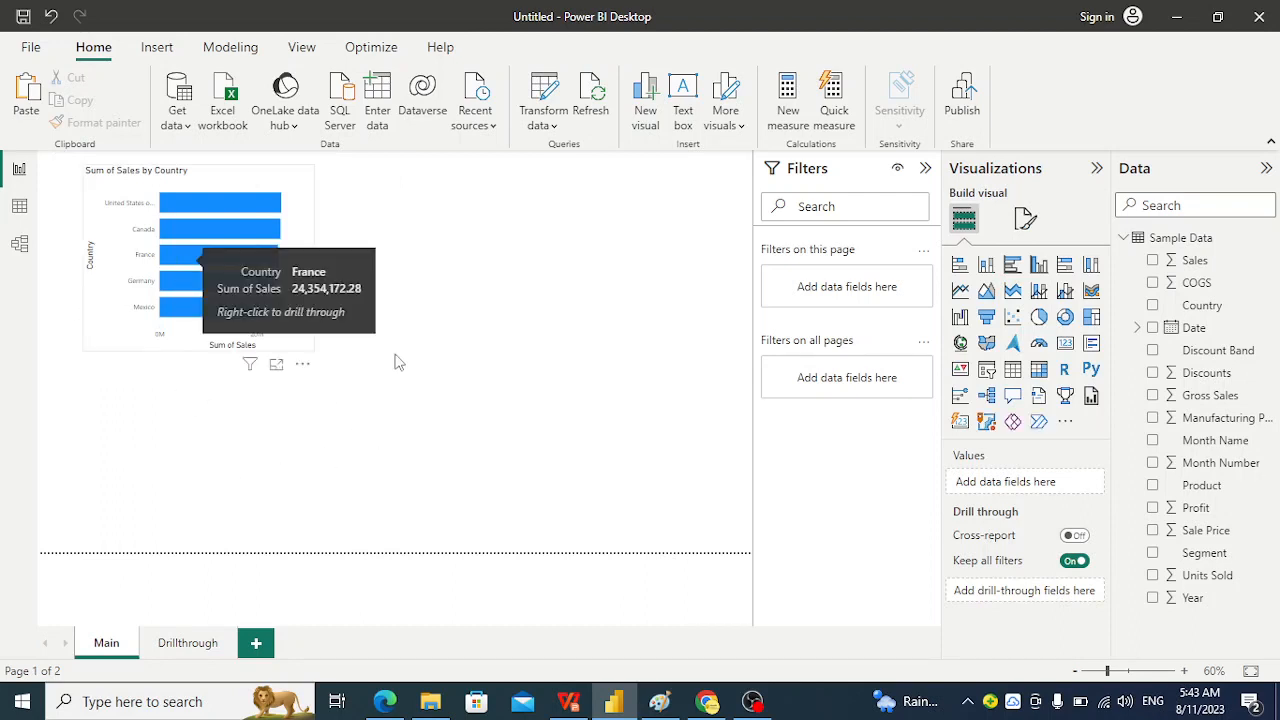
key(alt+Tab)
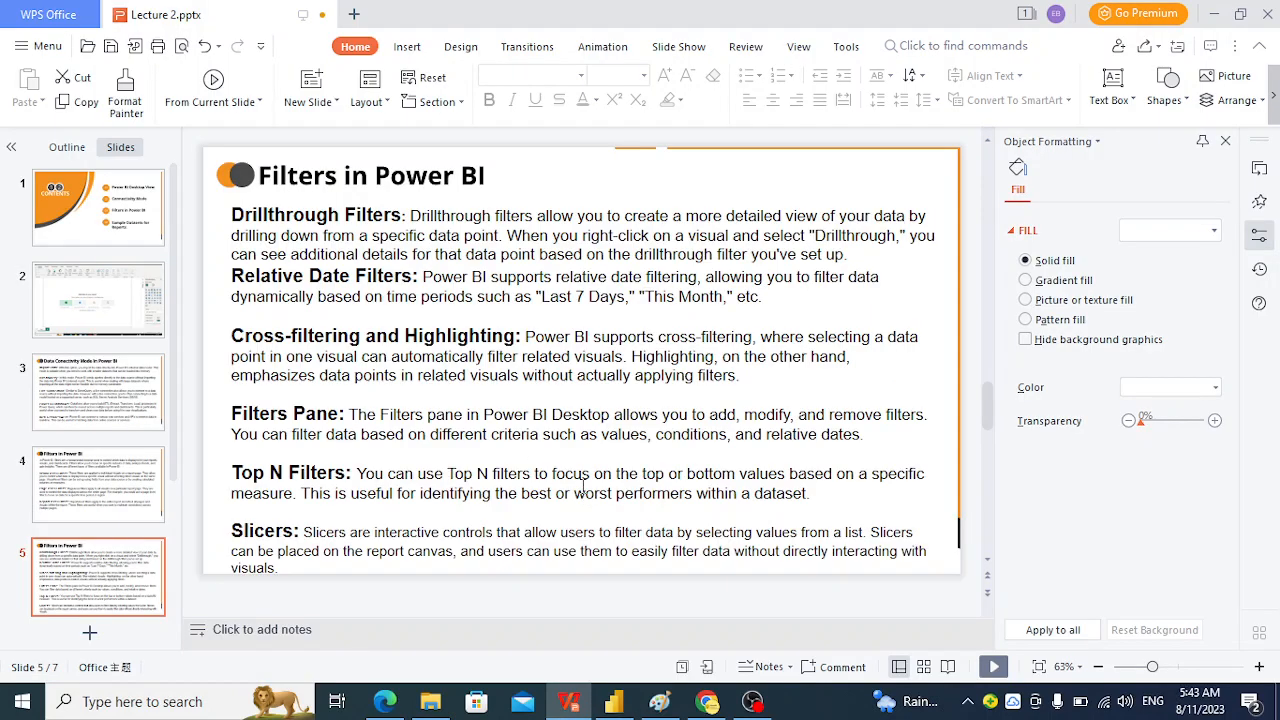
key(alt+Tab)
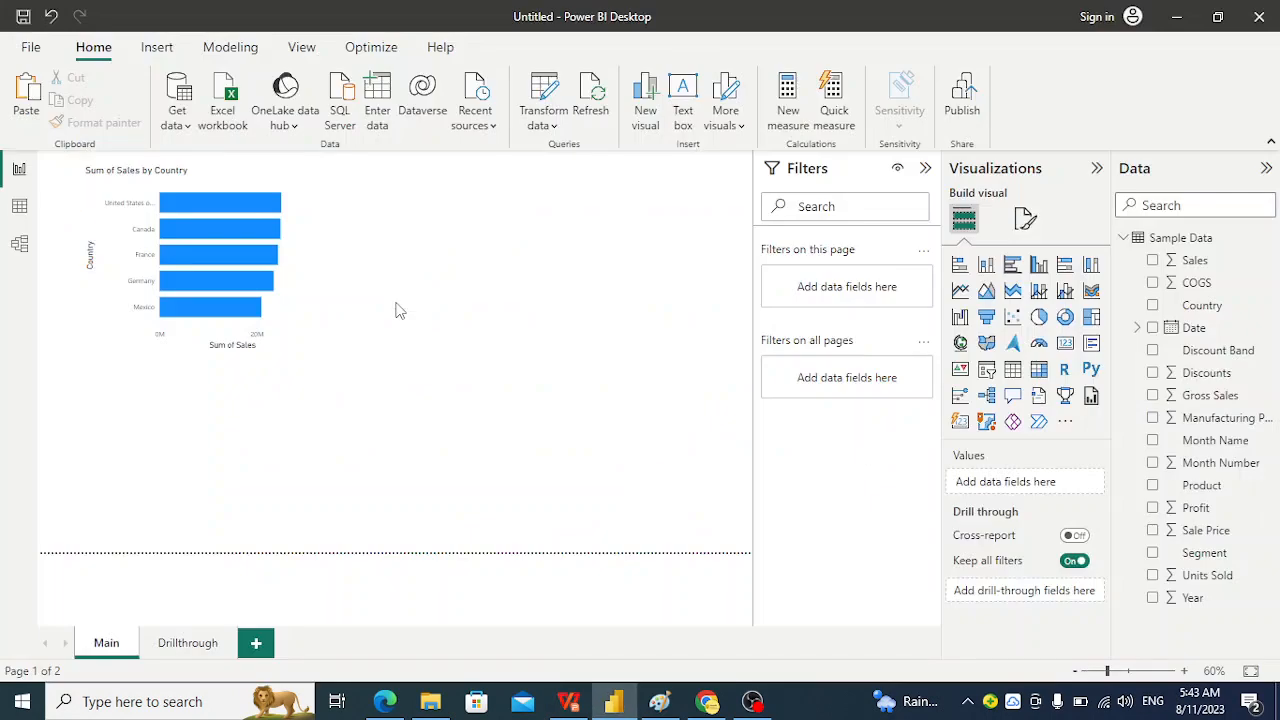
click(117, 193)
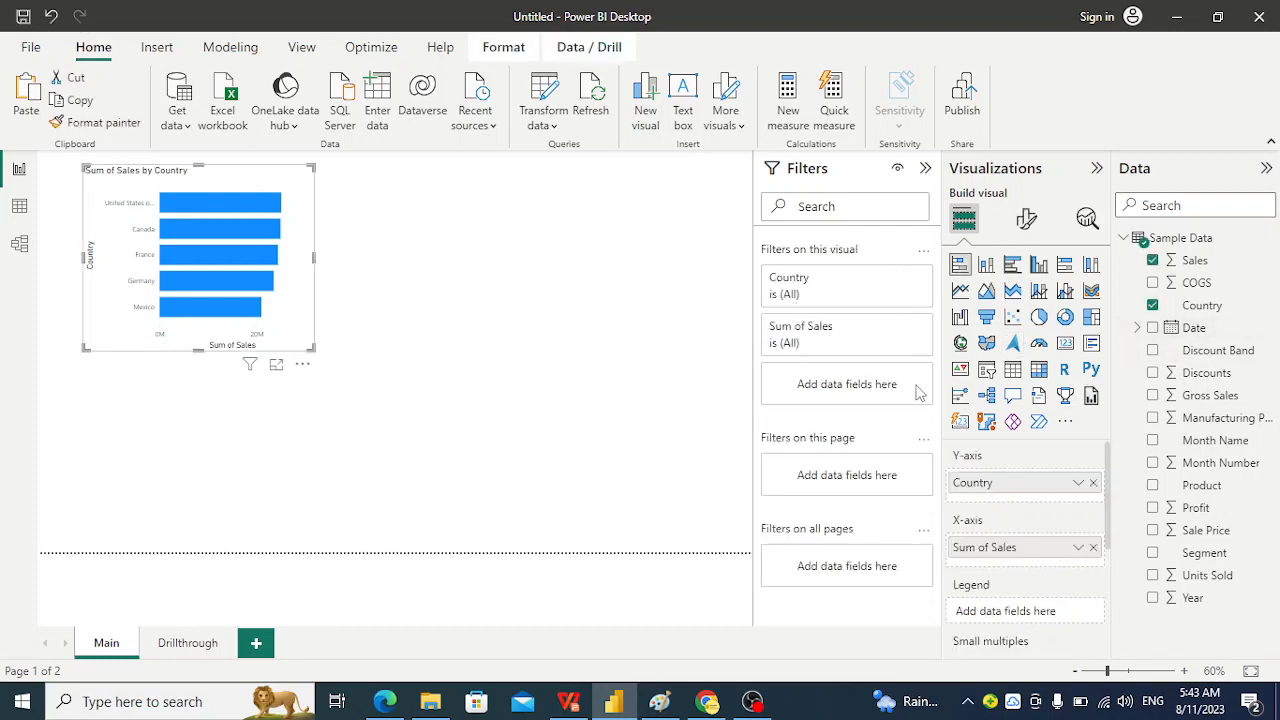
click(1194, 330)
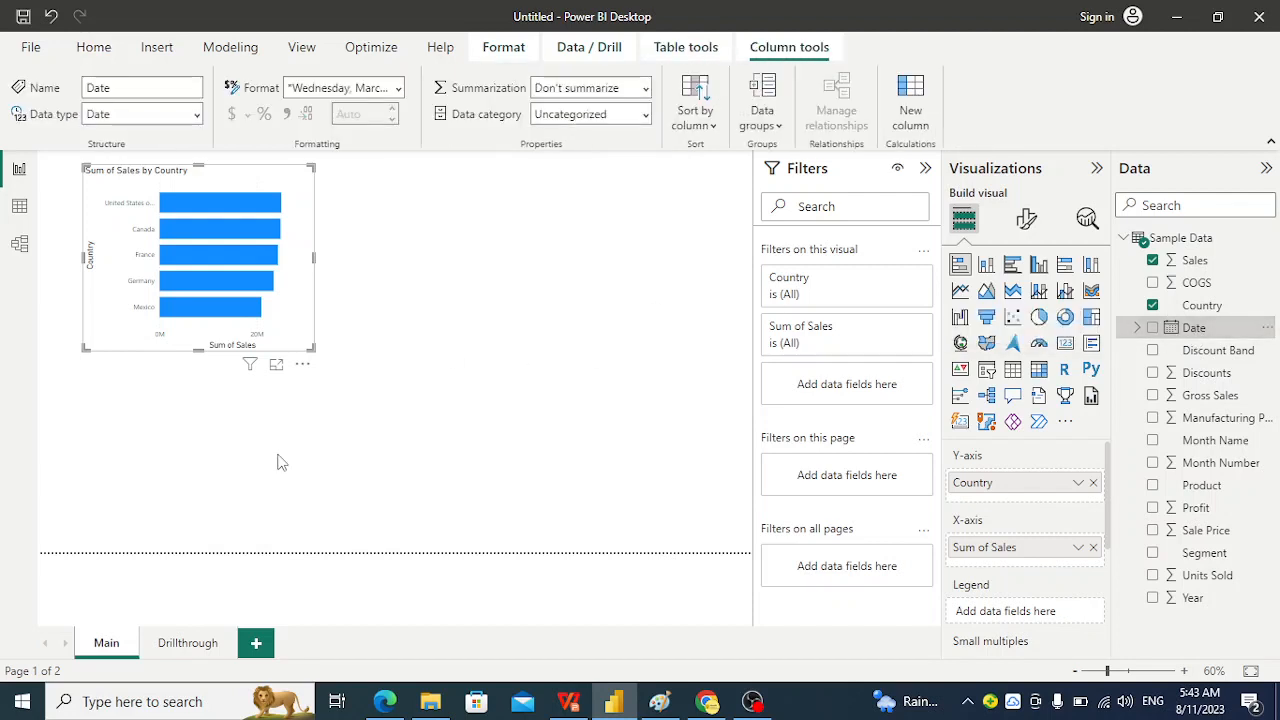
double_click(446, 276)
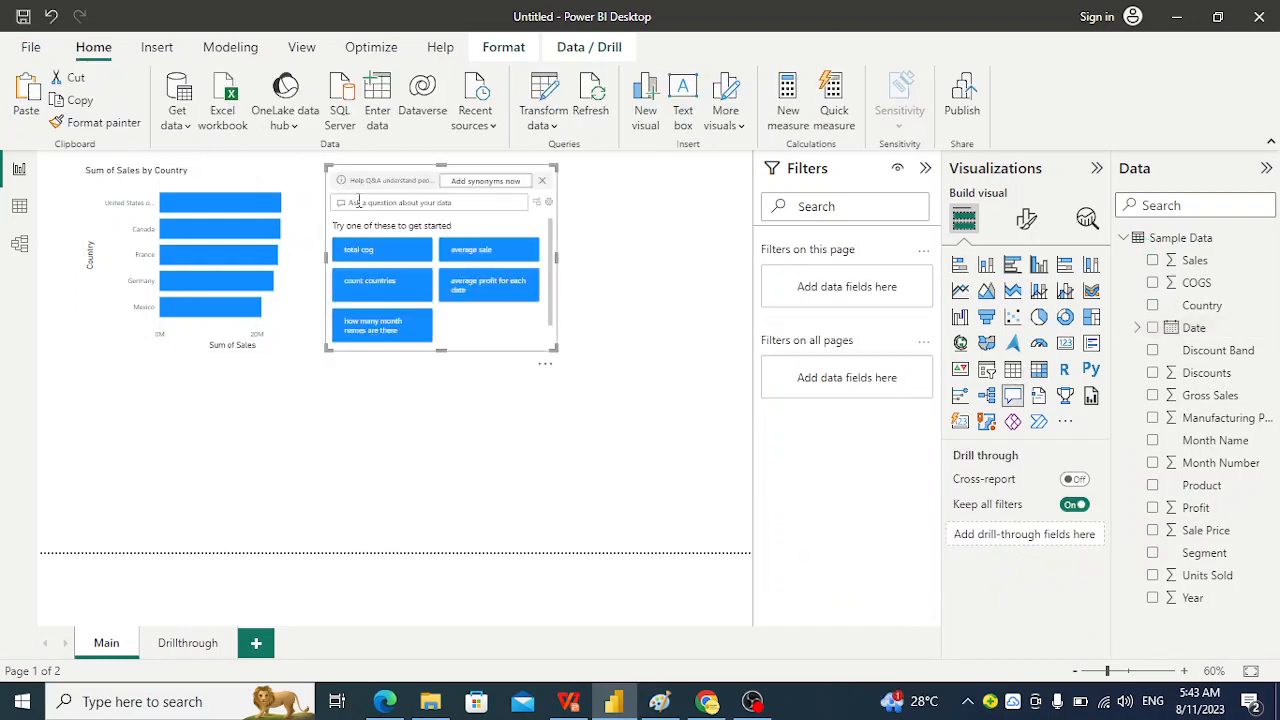
key(Delete)
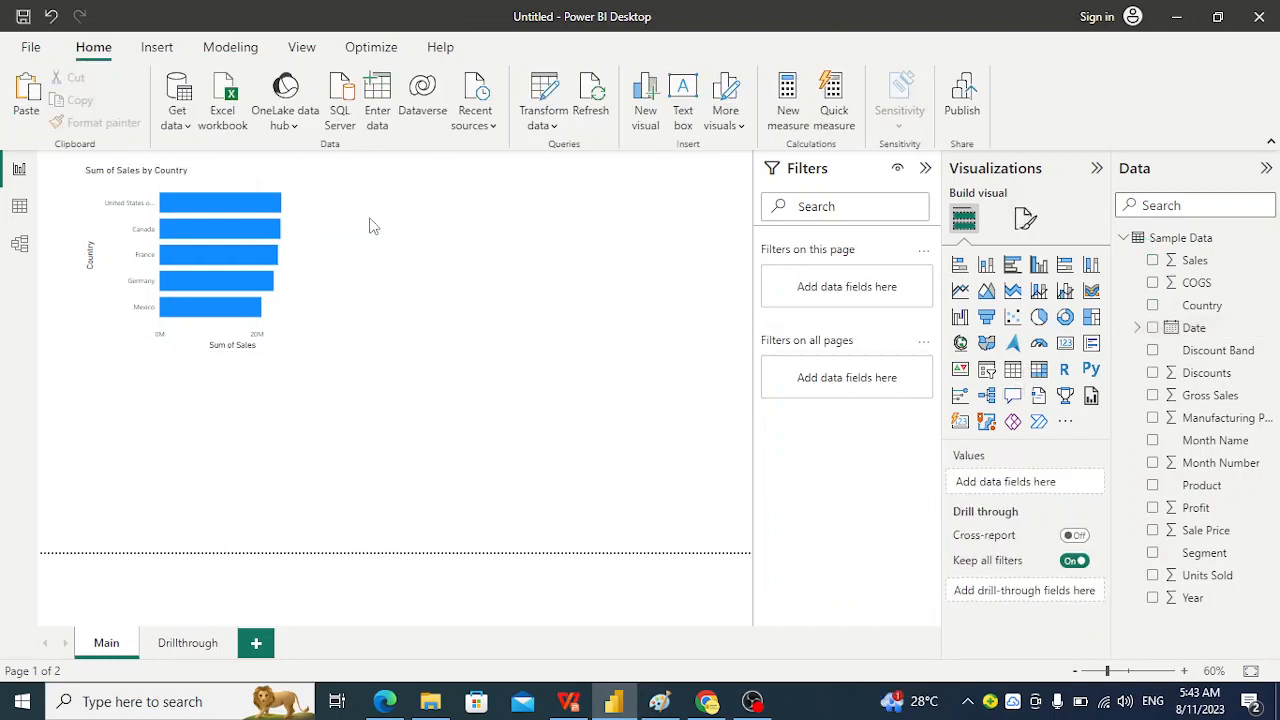
Step: Add a table beside the Sales by Country chart with Country, Sales and a second Country column, and widen it
click(1014, 373)
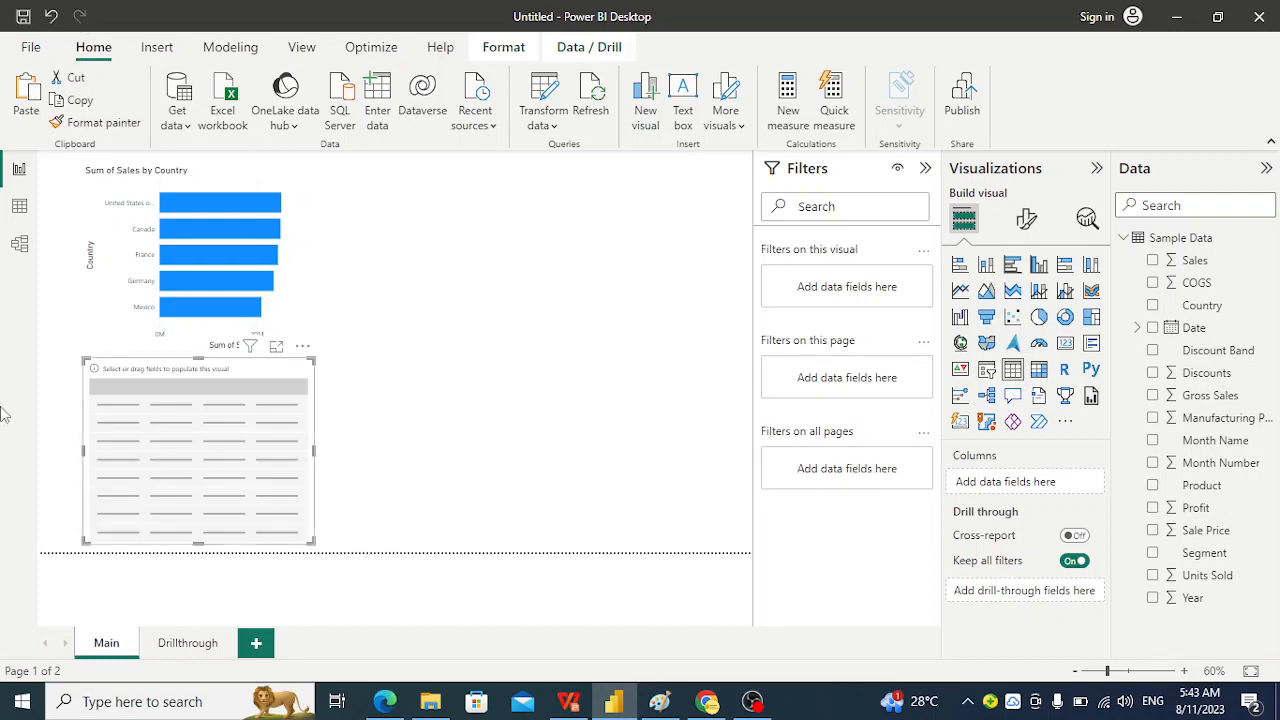
drag(166, 386, 397, 206)
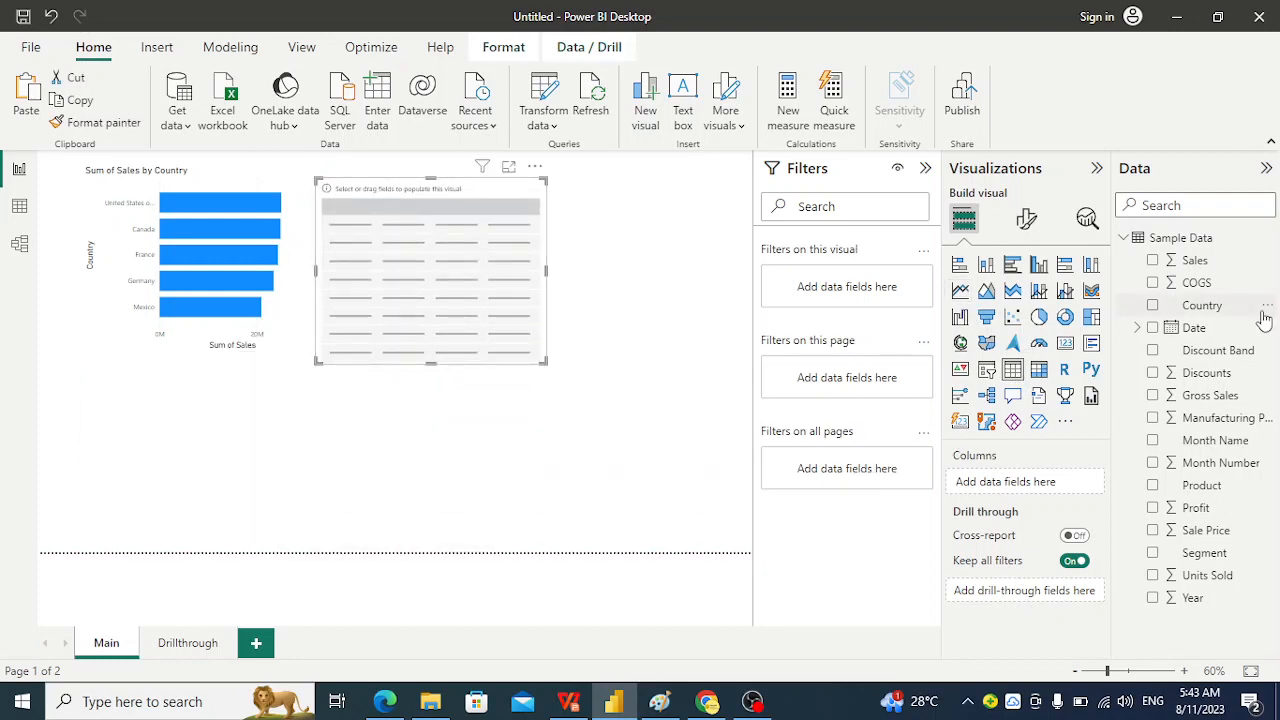
drag(1197, 316, 1015, 497)
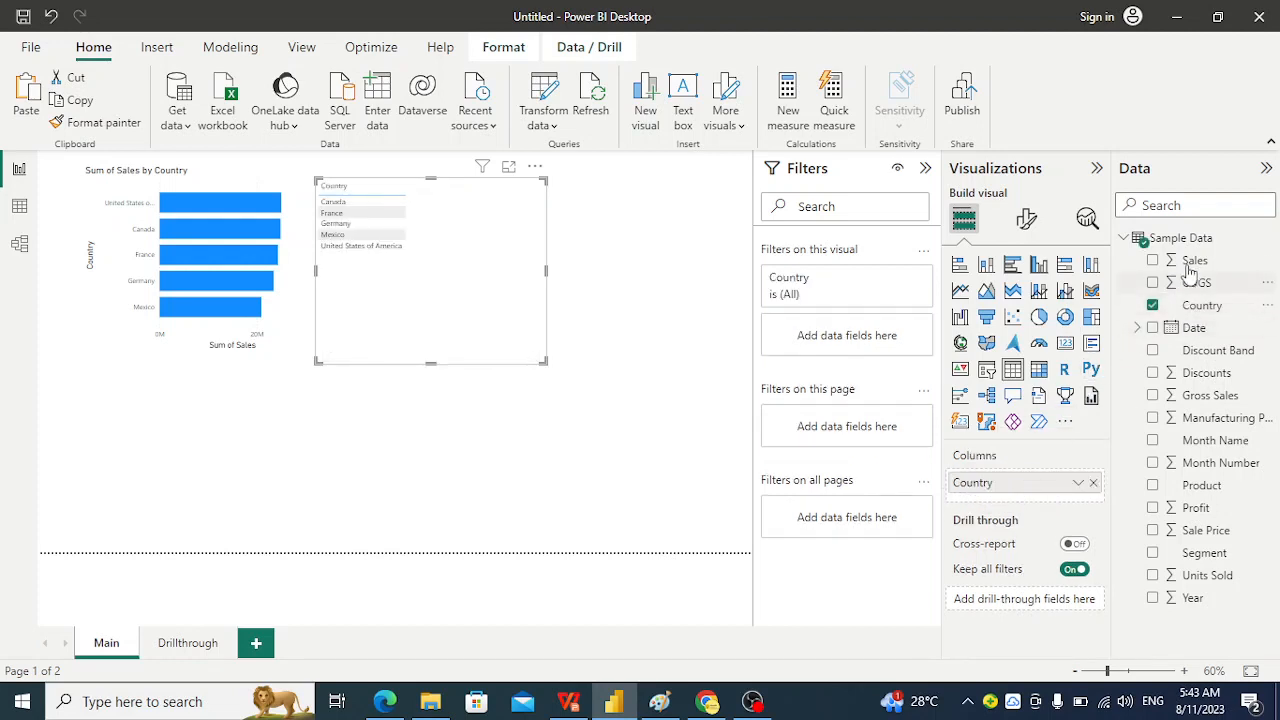
drag(1143, 262, 1006, 508)
drag(1202, 305, 1008, 530)
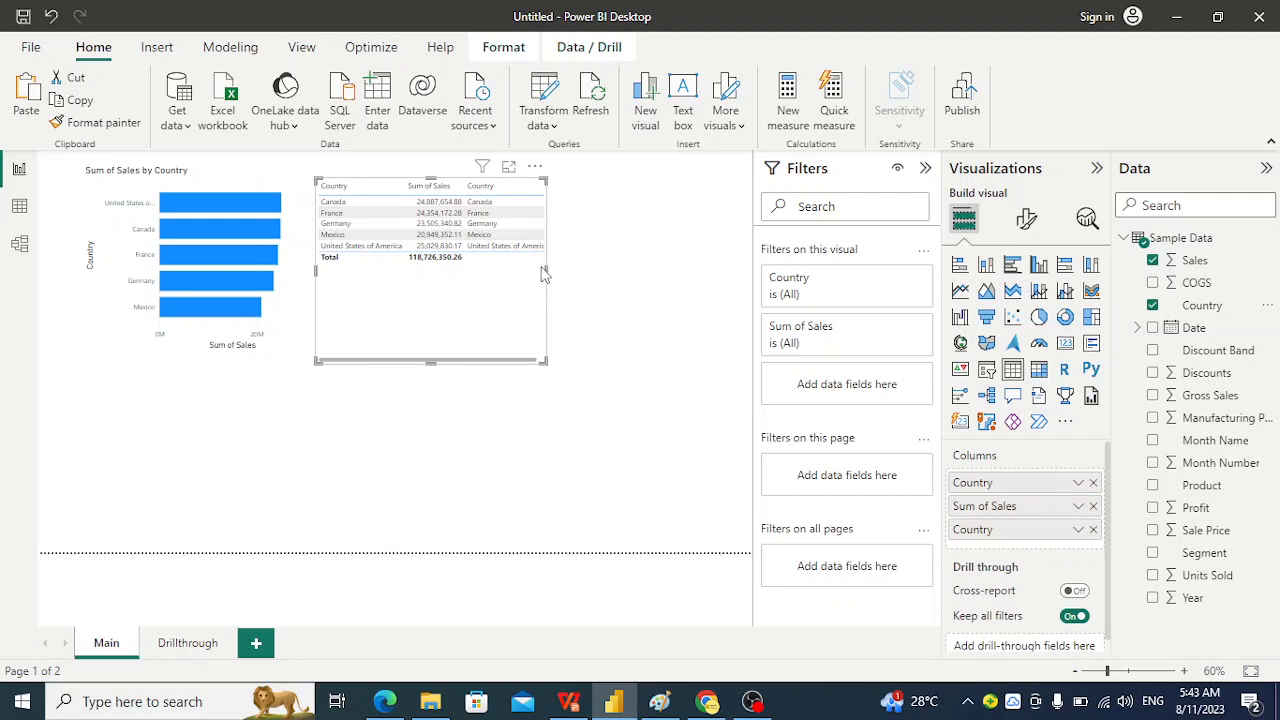
drag(545, 269, 601, 273)
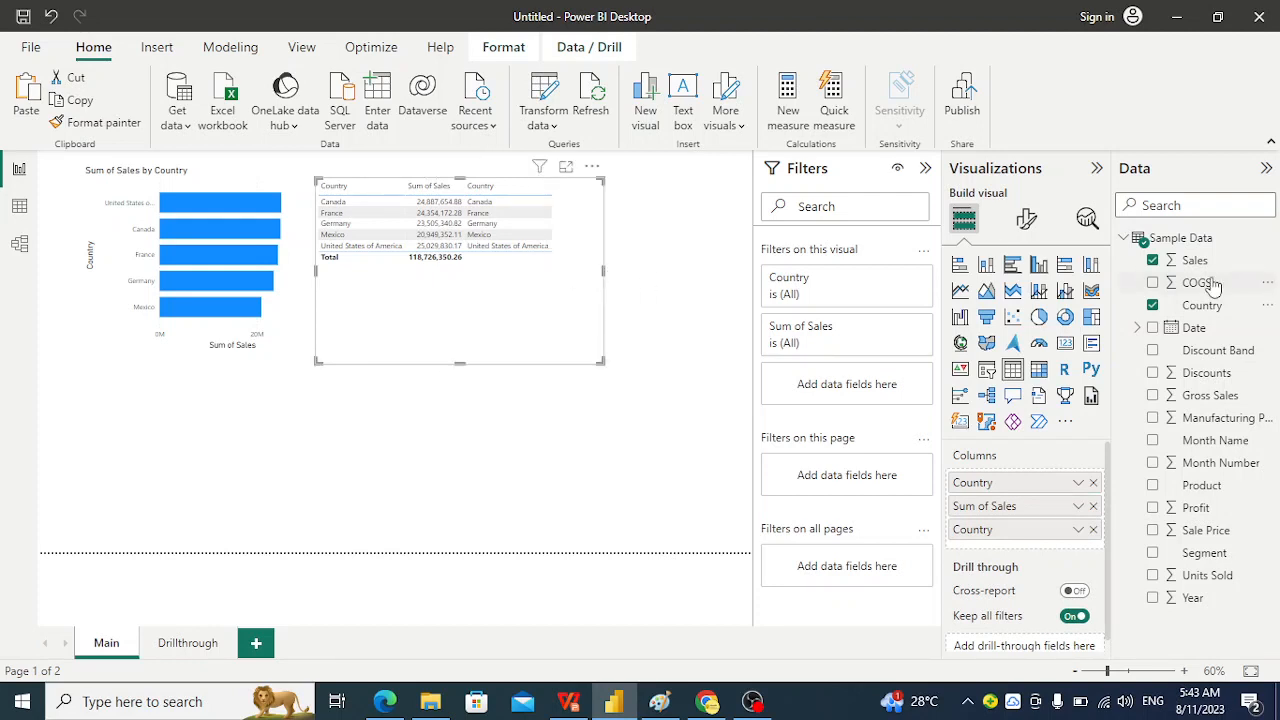
Step: Add Date as the table's last column and show it as plain Date instead of Date Hierarchy
drag(1194, 328, 983, 550)
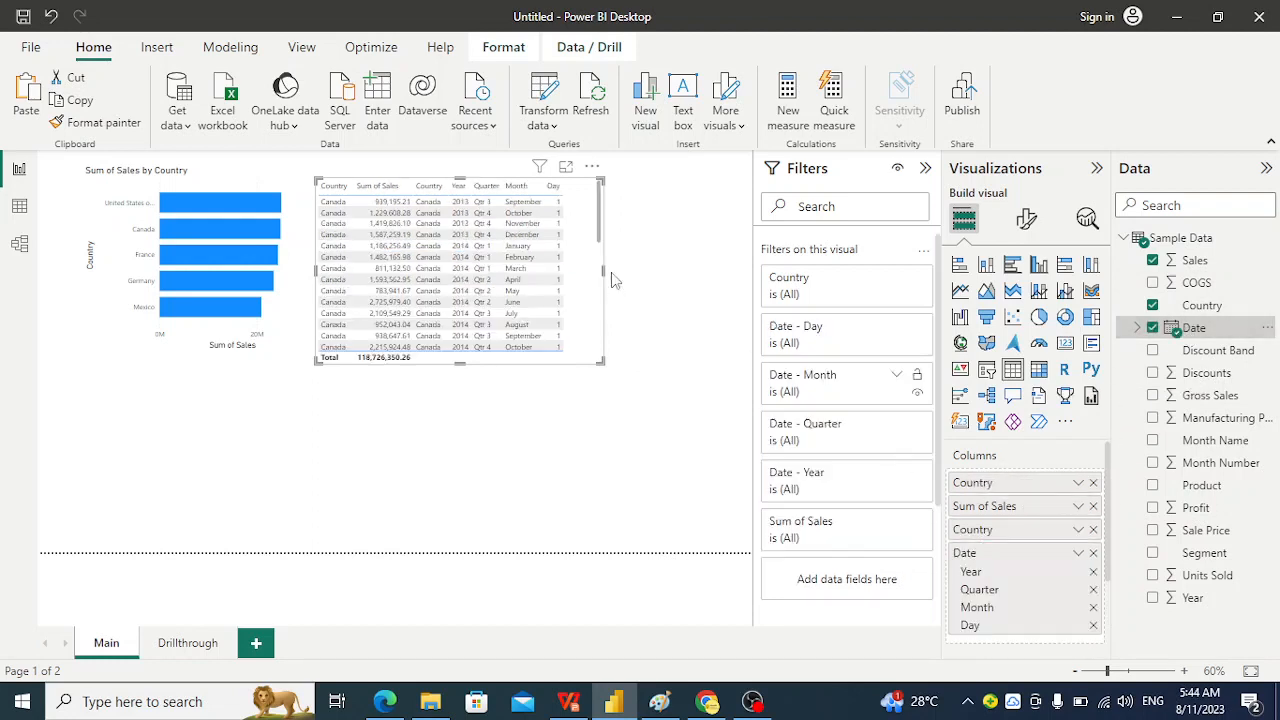
click(1078, 555)
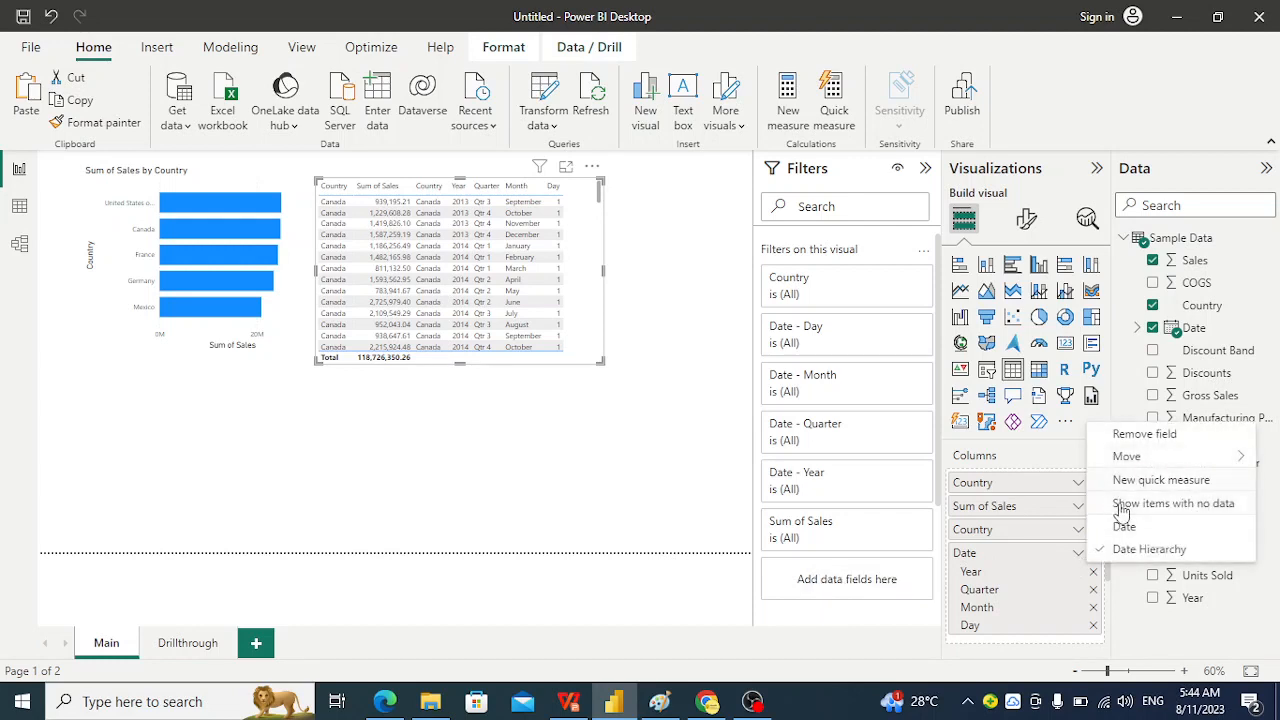
click(1122, 528)
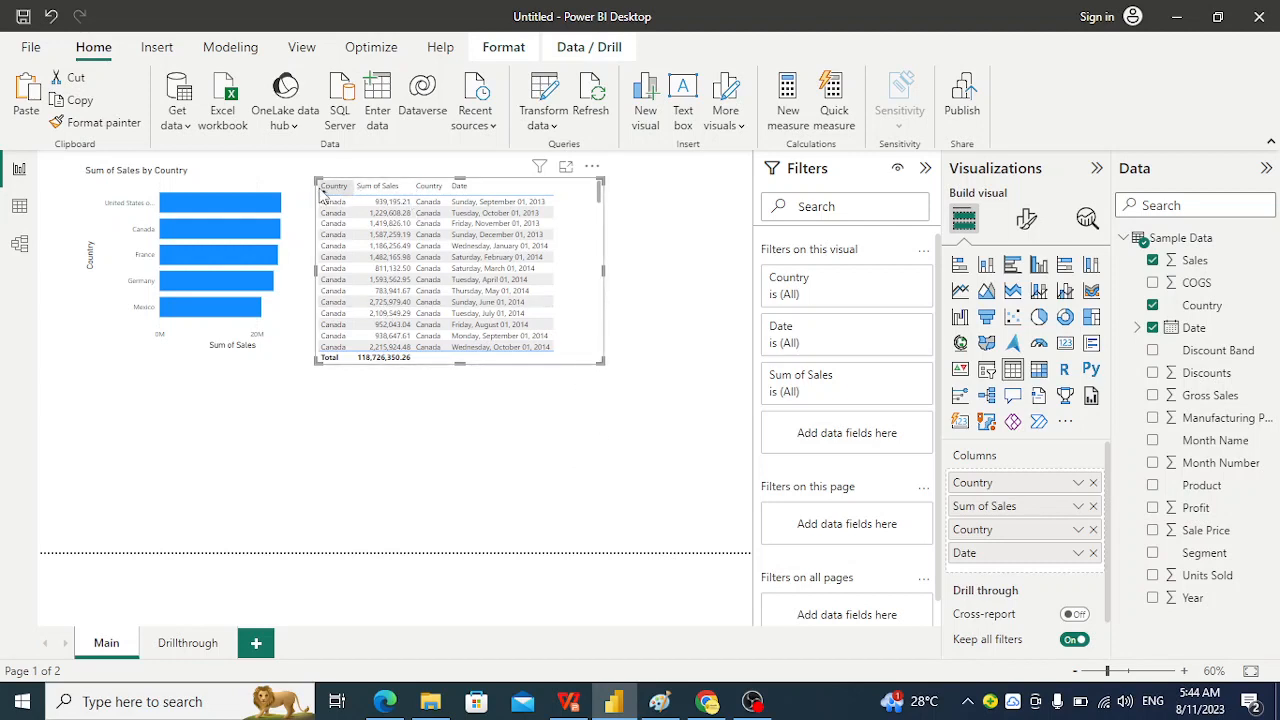
Step: Switch the table's Date filter from basic filtering to Relative date and set its condition to is in this
click(898, 330)
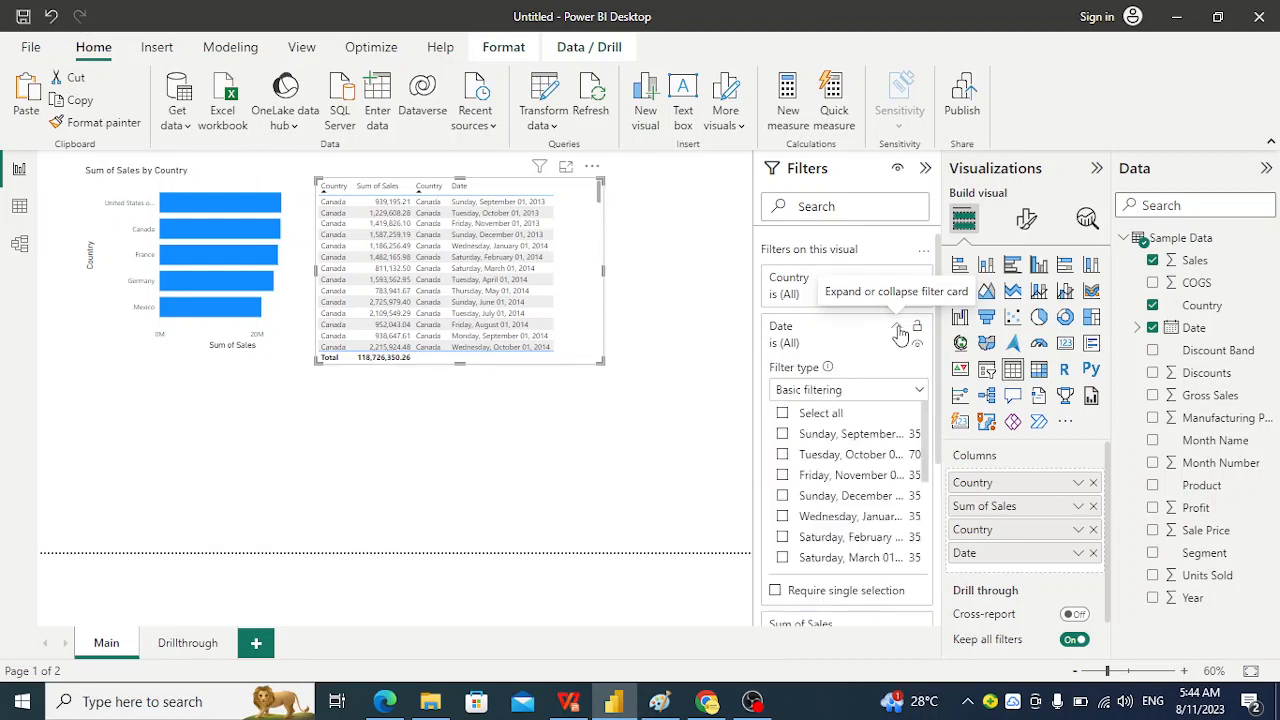
click(918, 394)
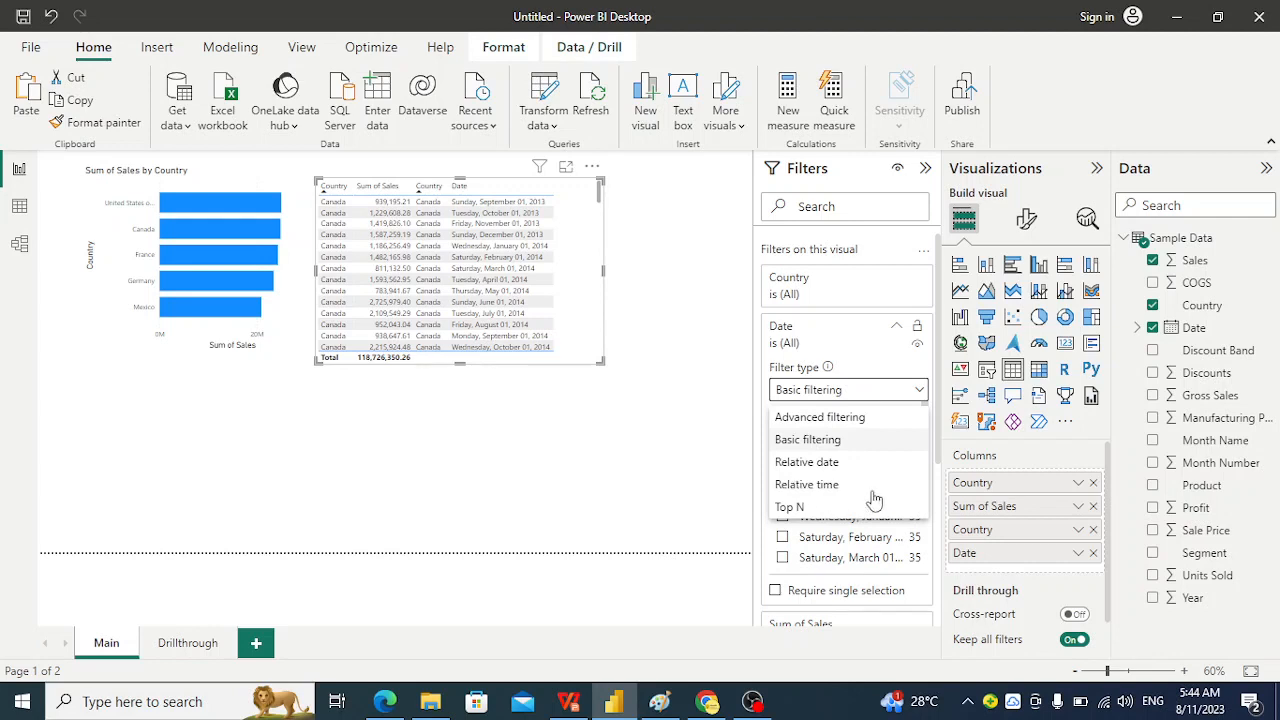
click(797, 465)
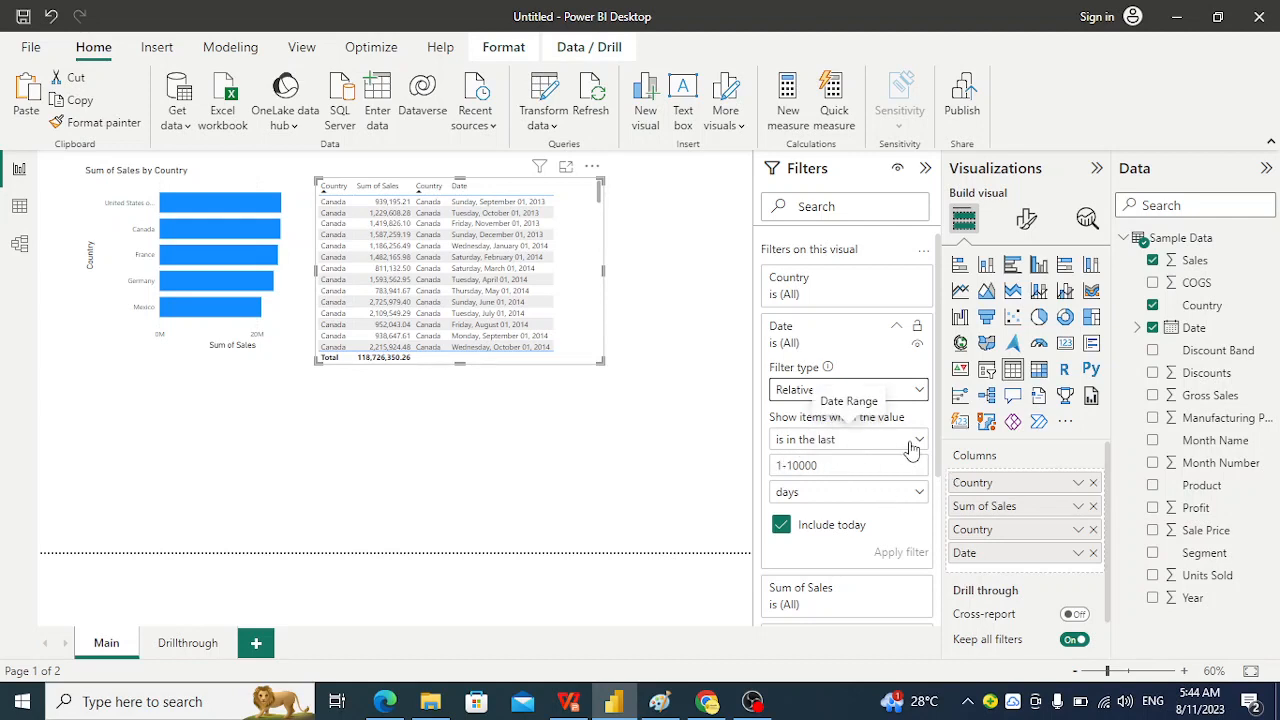
click(912, 447)
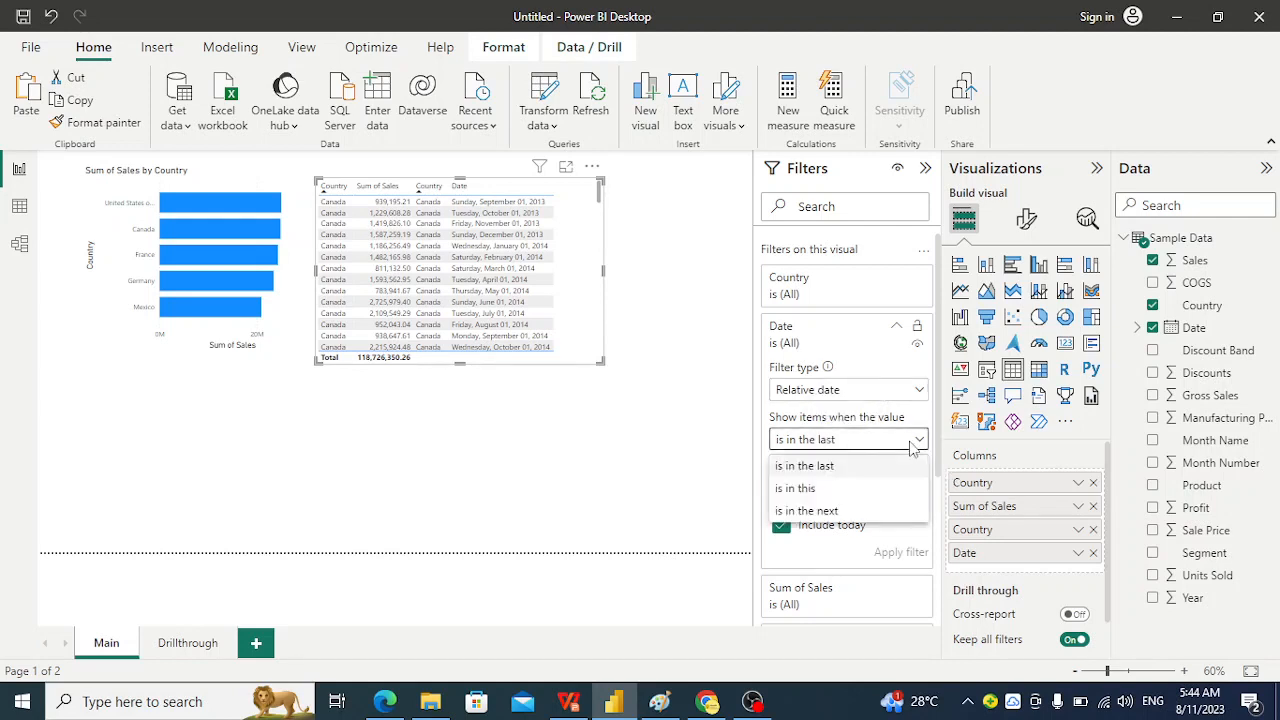
click(803, 490)
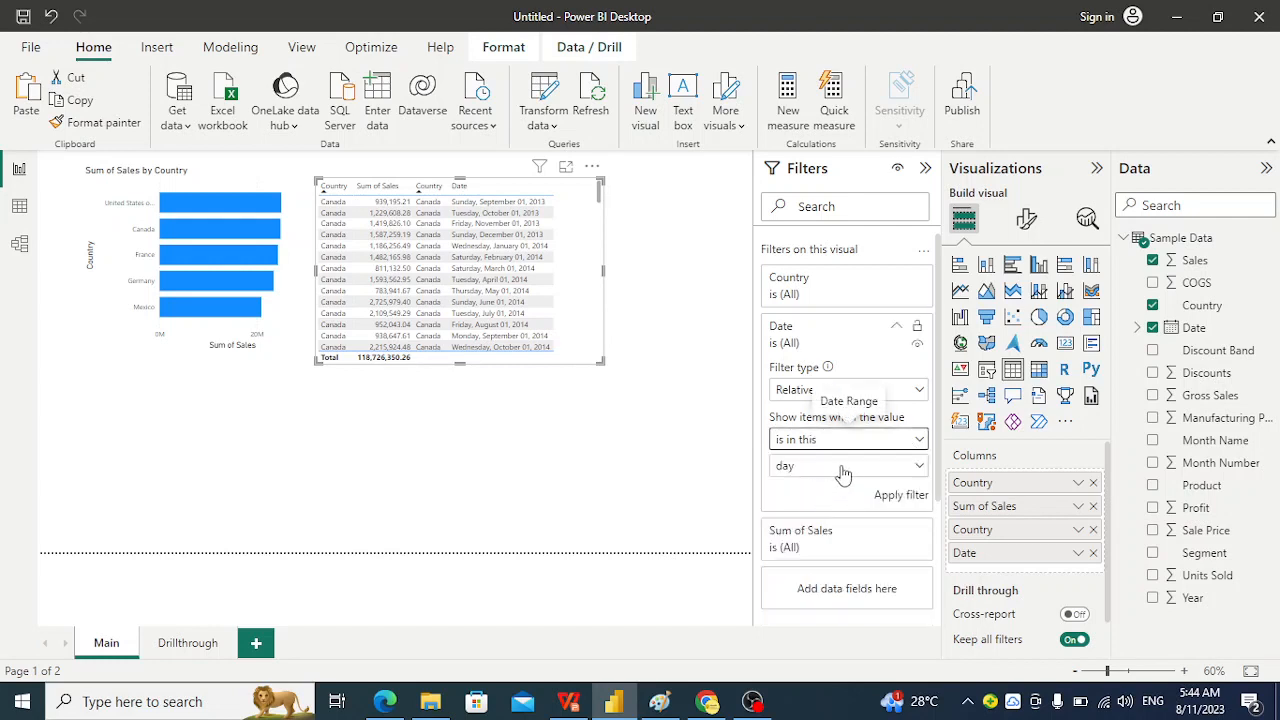
Step: Change the relative date condition to is in the last 50 days and apply the filter
click(917, 442)
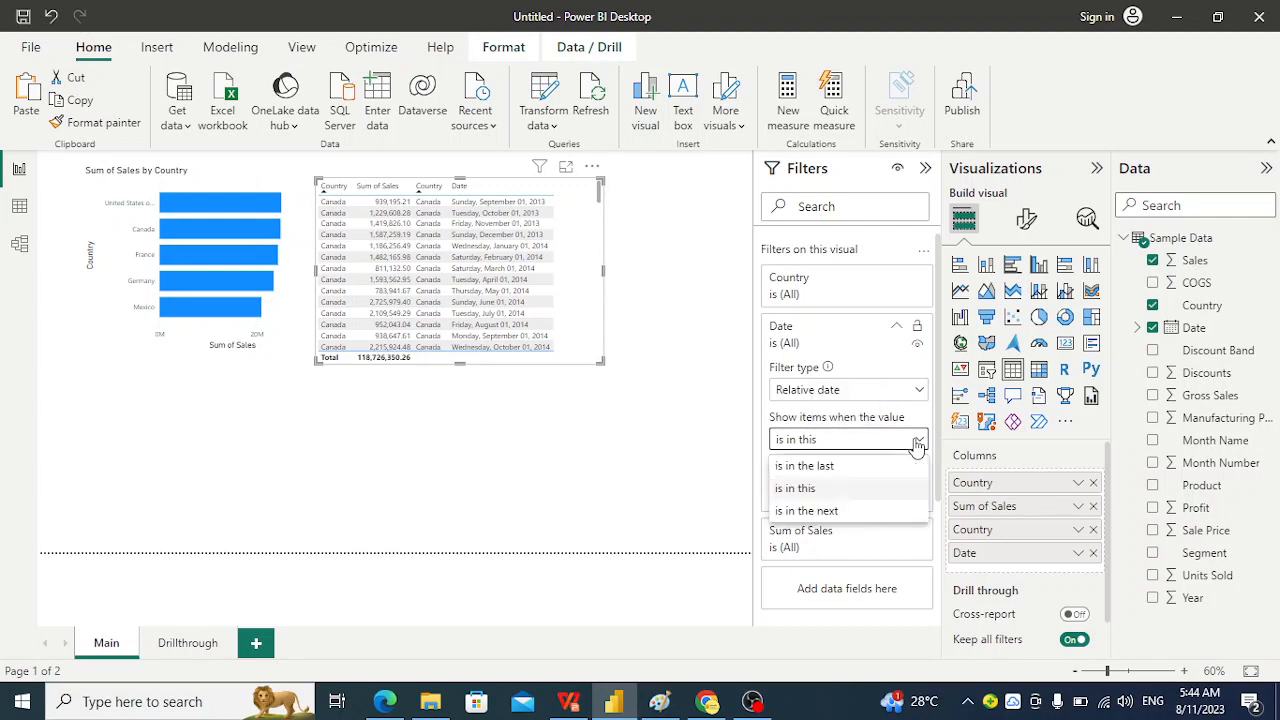
click(812, 467)
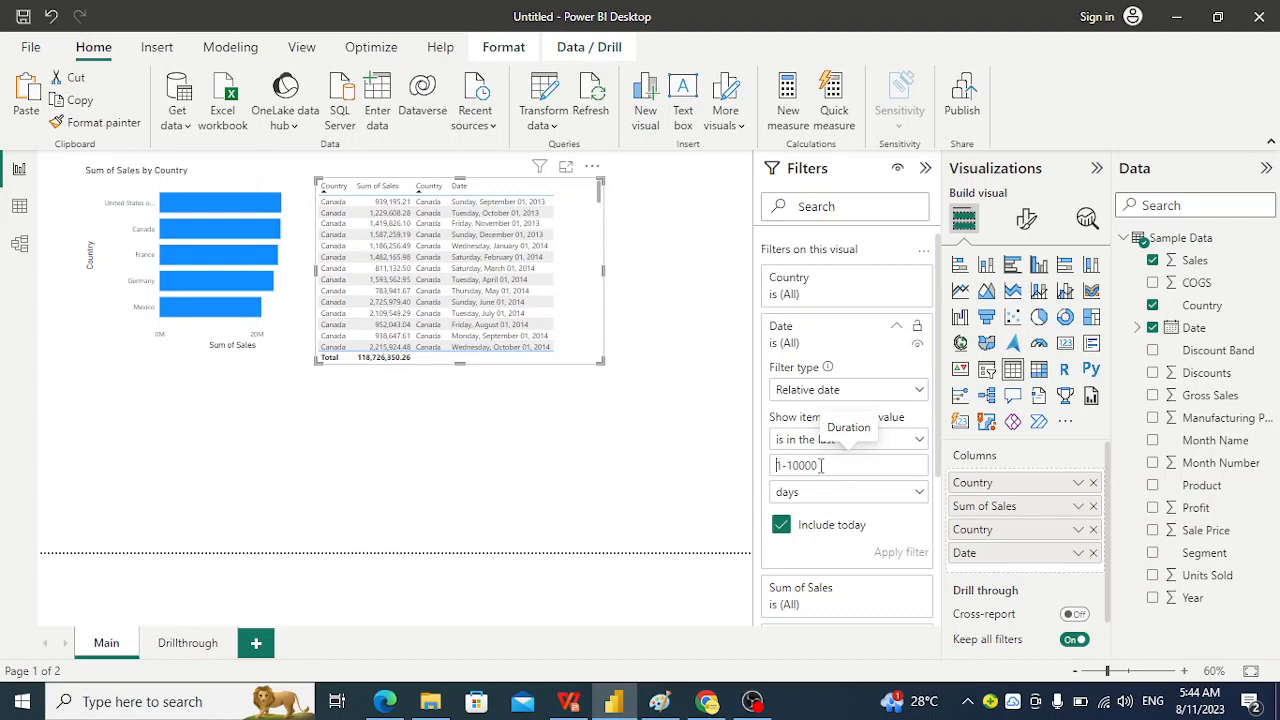
text(50)
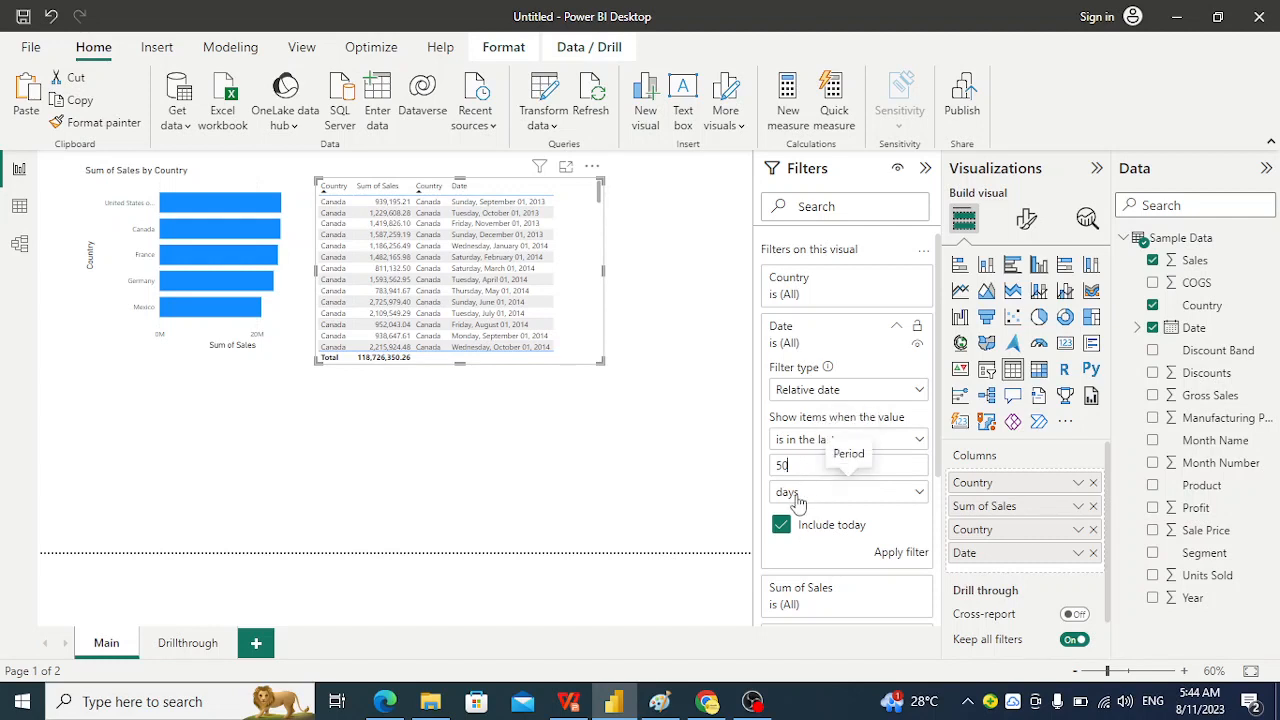
click(898, 555)
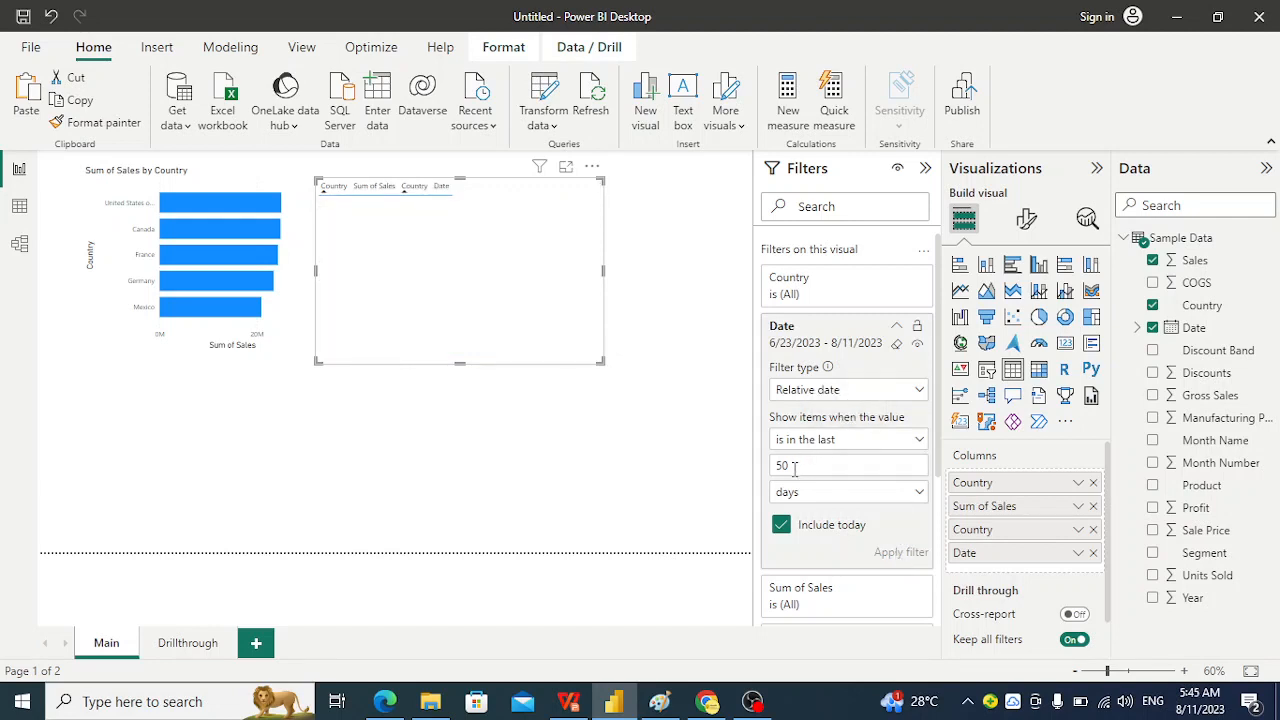
Step: Extend the relative date filter's duration to 1000 days and apply it to the table
key(BackSpace)
key(BackSpace)
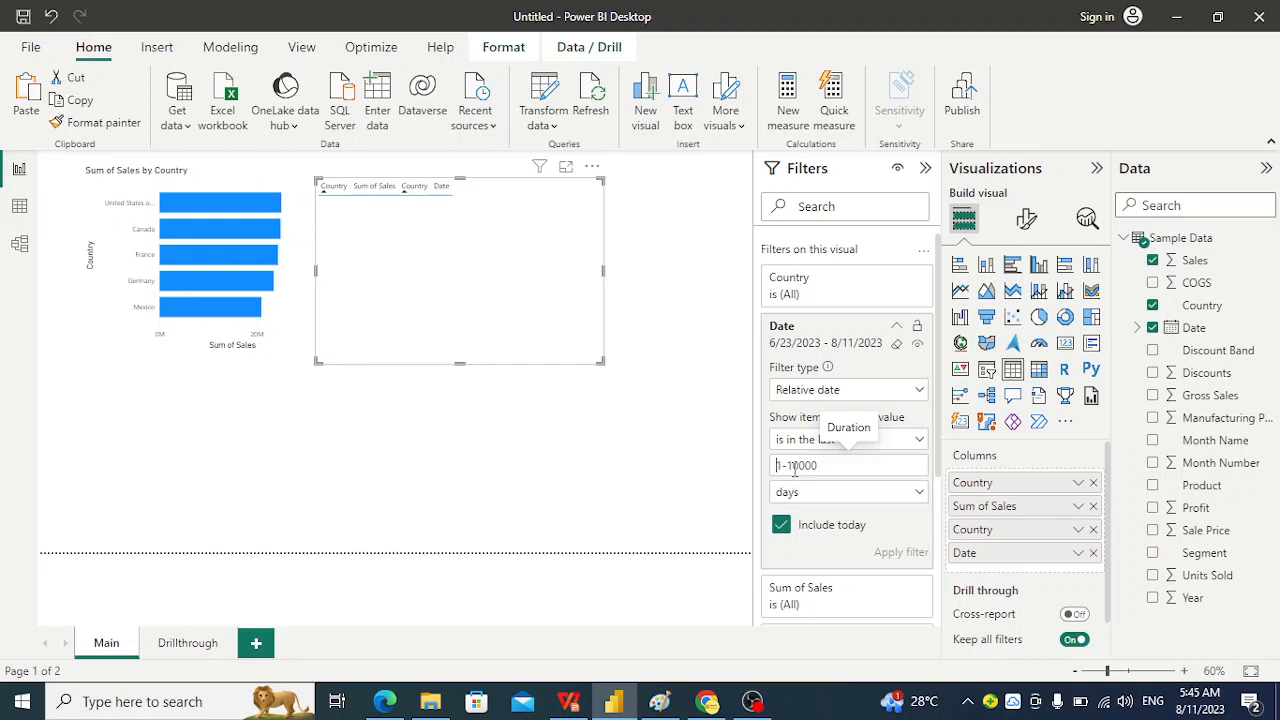
text(1000)
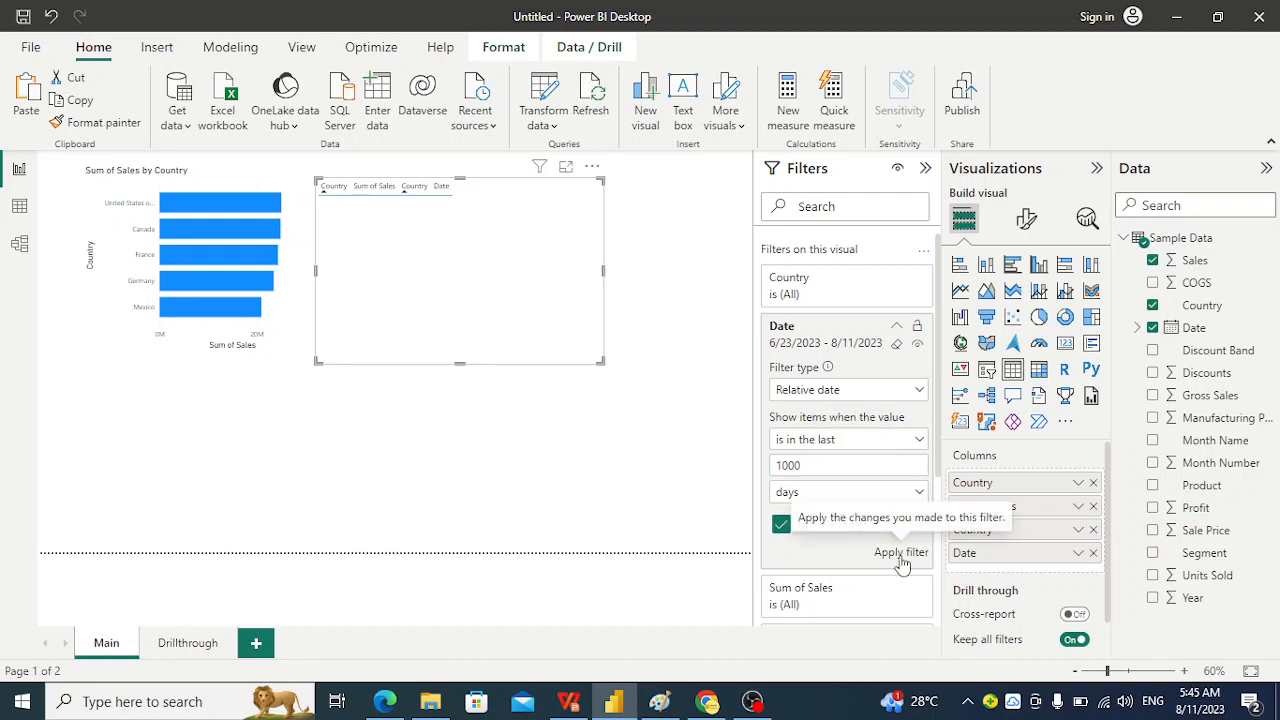
click(901, 555)
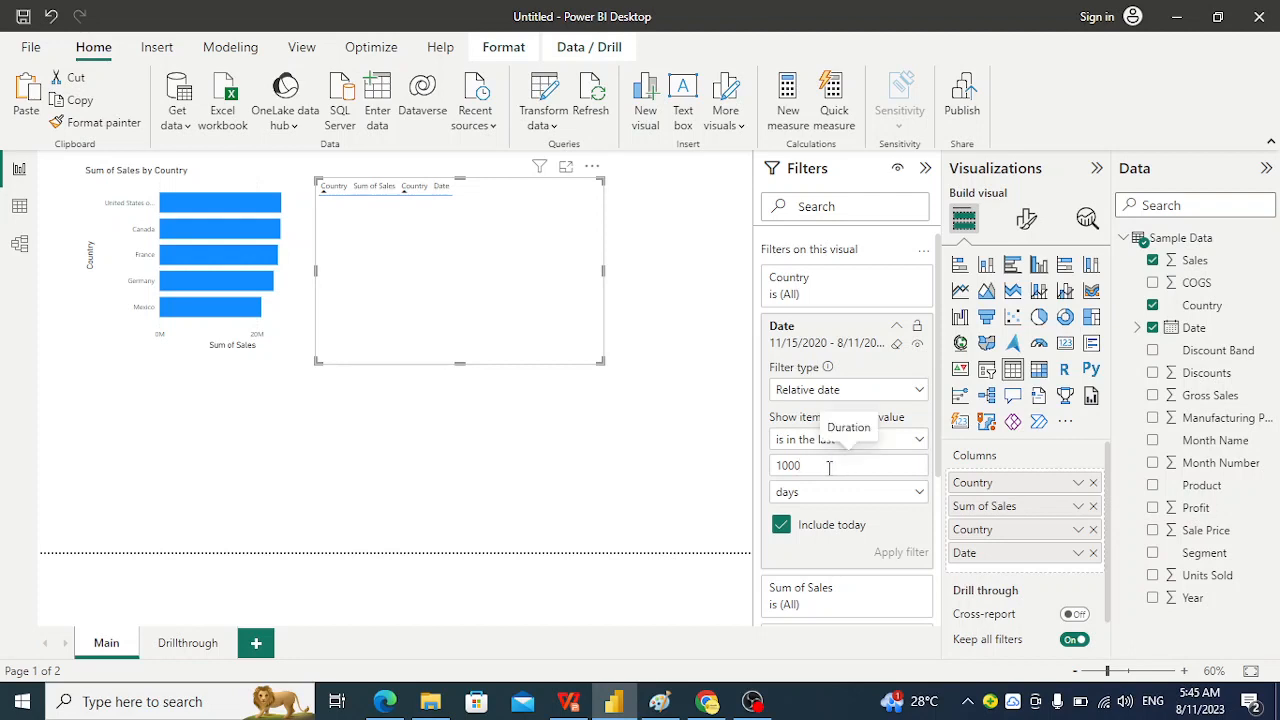
Step: Empty the duration value and clear the Date filter on the table
key(BackSpace)
key(BackSpace)
key(BackSpace)
key(BackSpace)
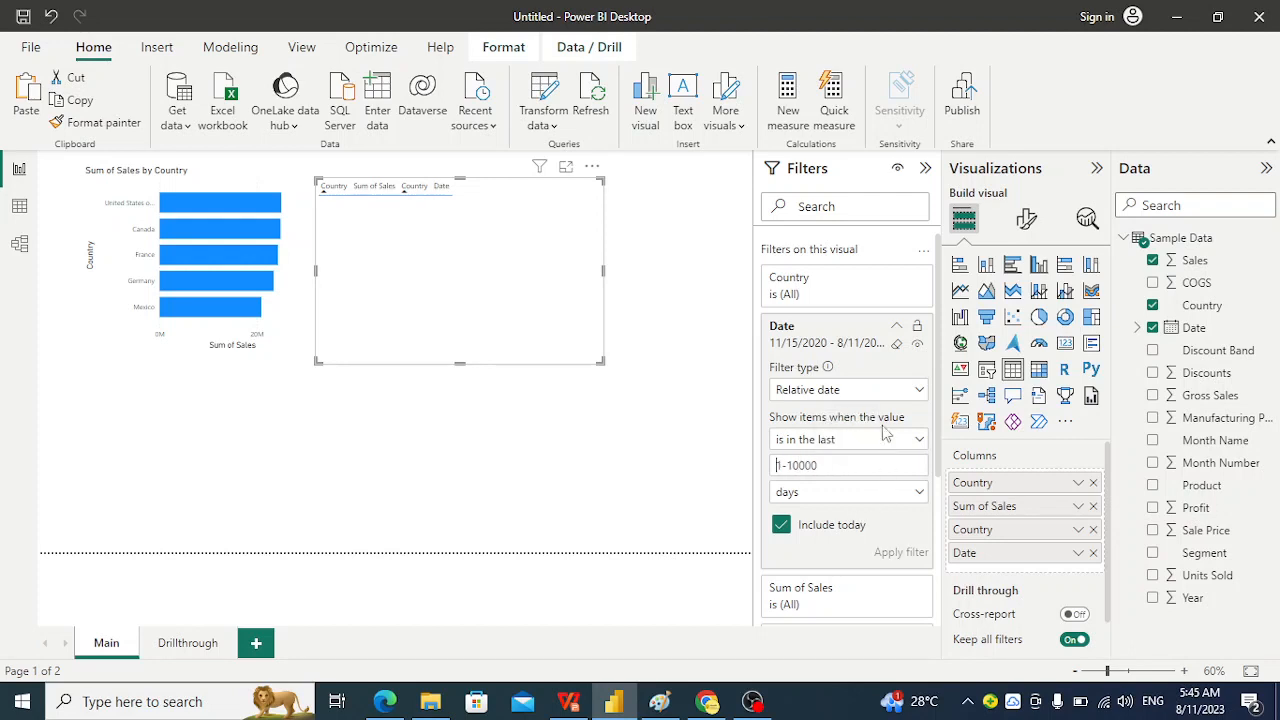
click(898, 344)
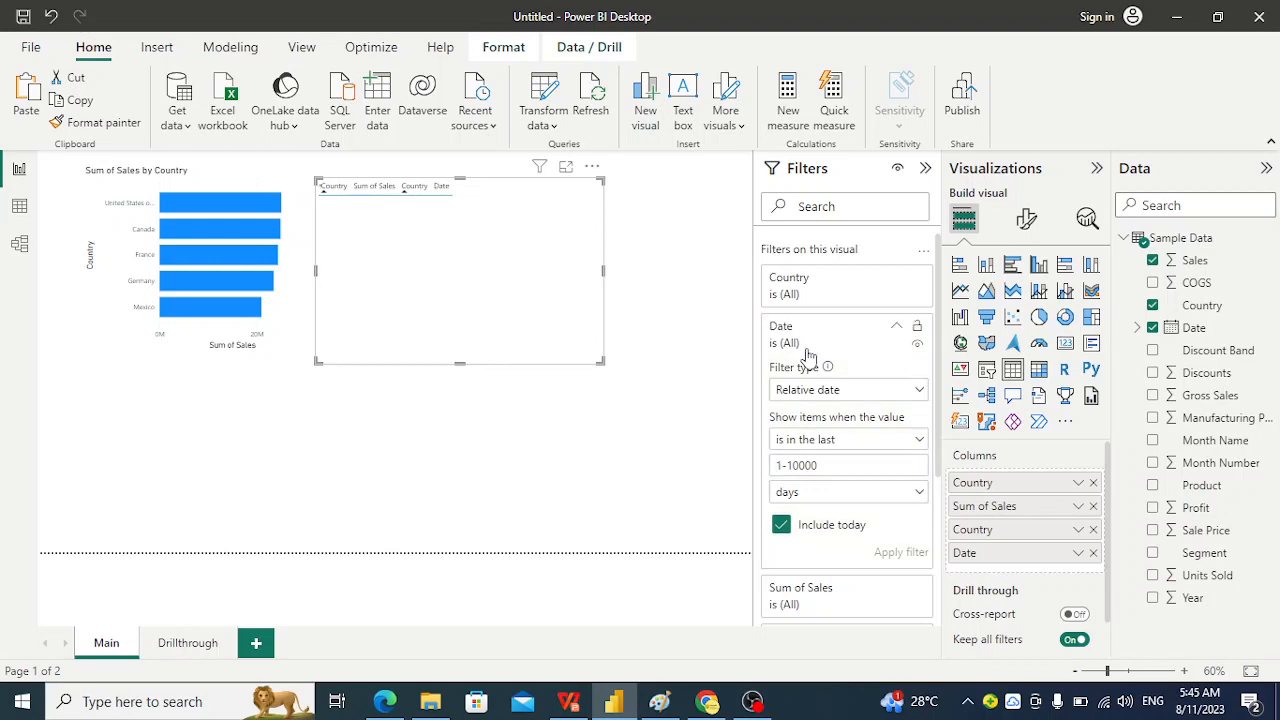
Step: Review the Filters in Power BI slide in WPS Office, return to Power BI Desktop, and collapse the Date filter card
key(alt+Tab)
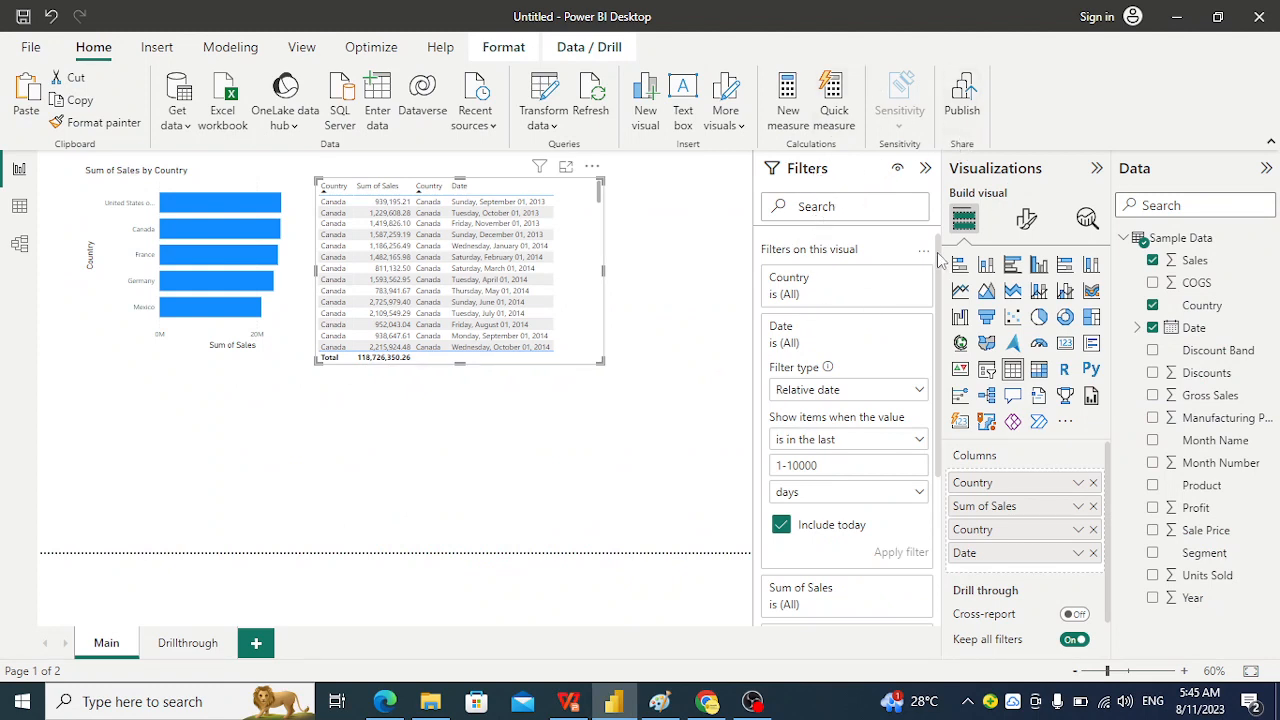
scroll(938, 258, down, 1)
scroll(940, 247, up, 1)
key(alt+Tab)
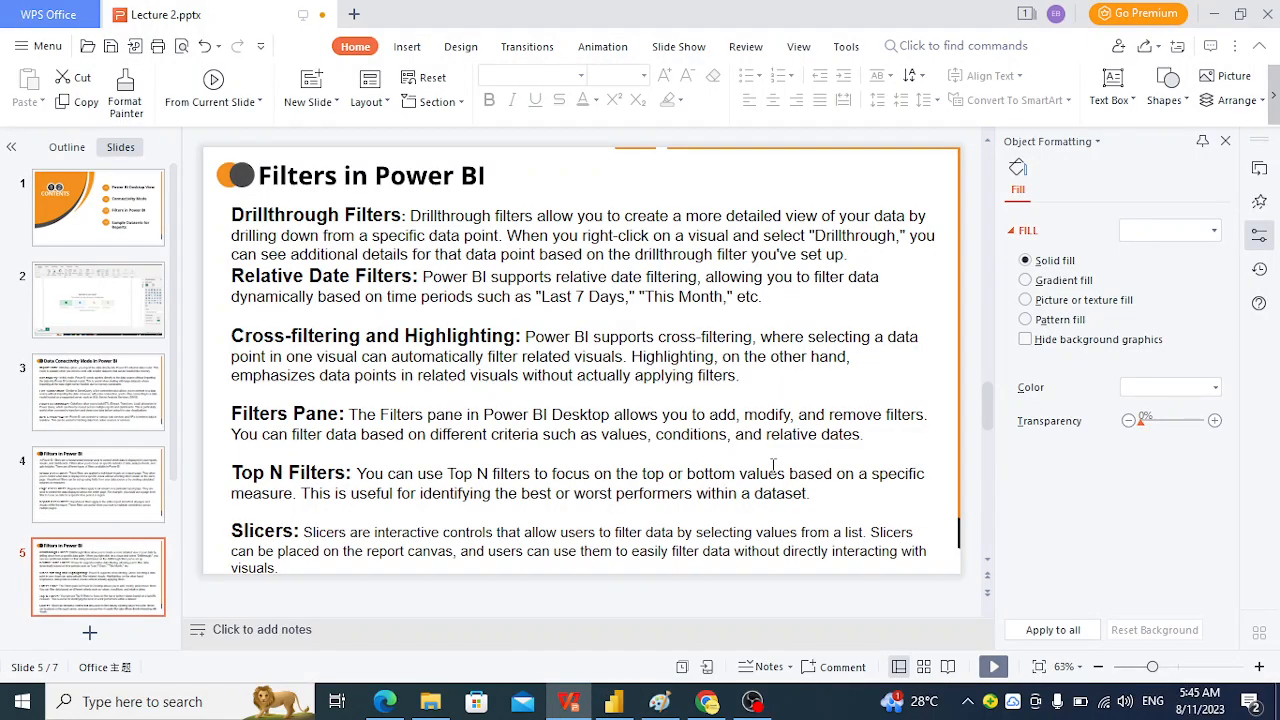
key(alt+Tab)
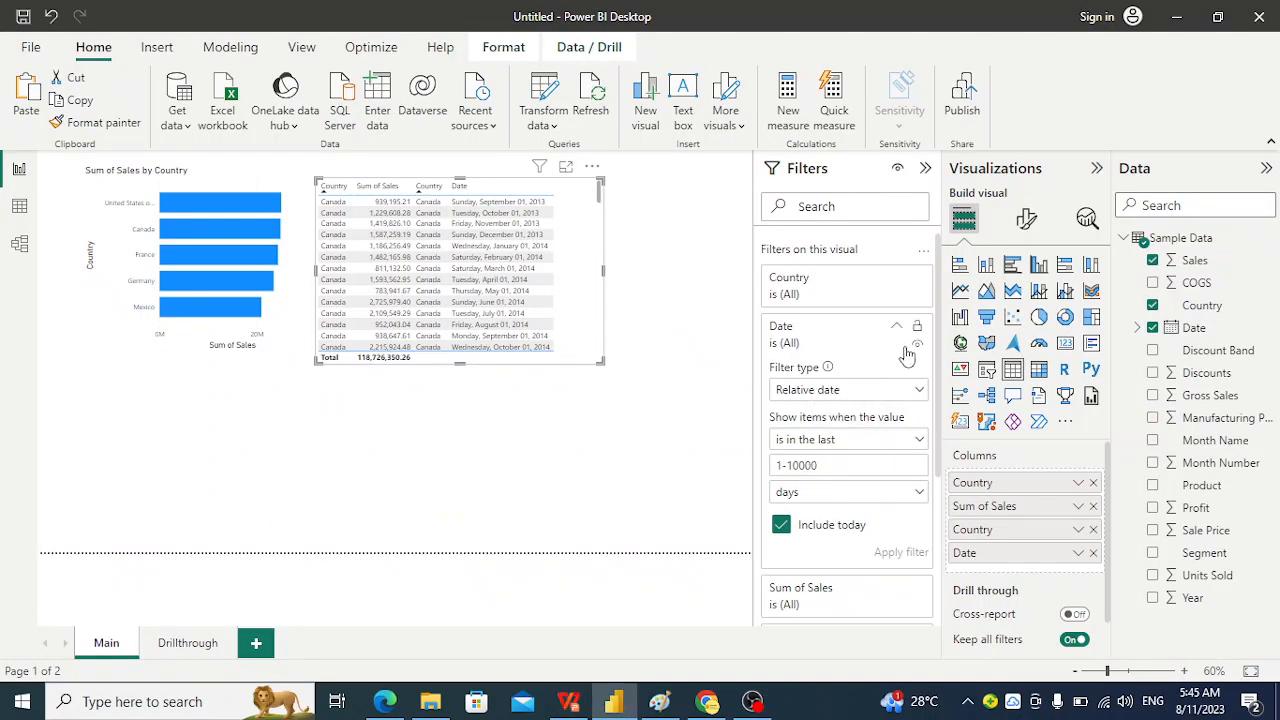
click(897, 330)
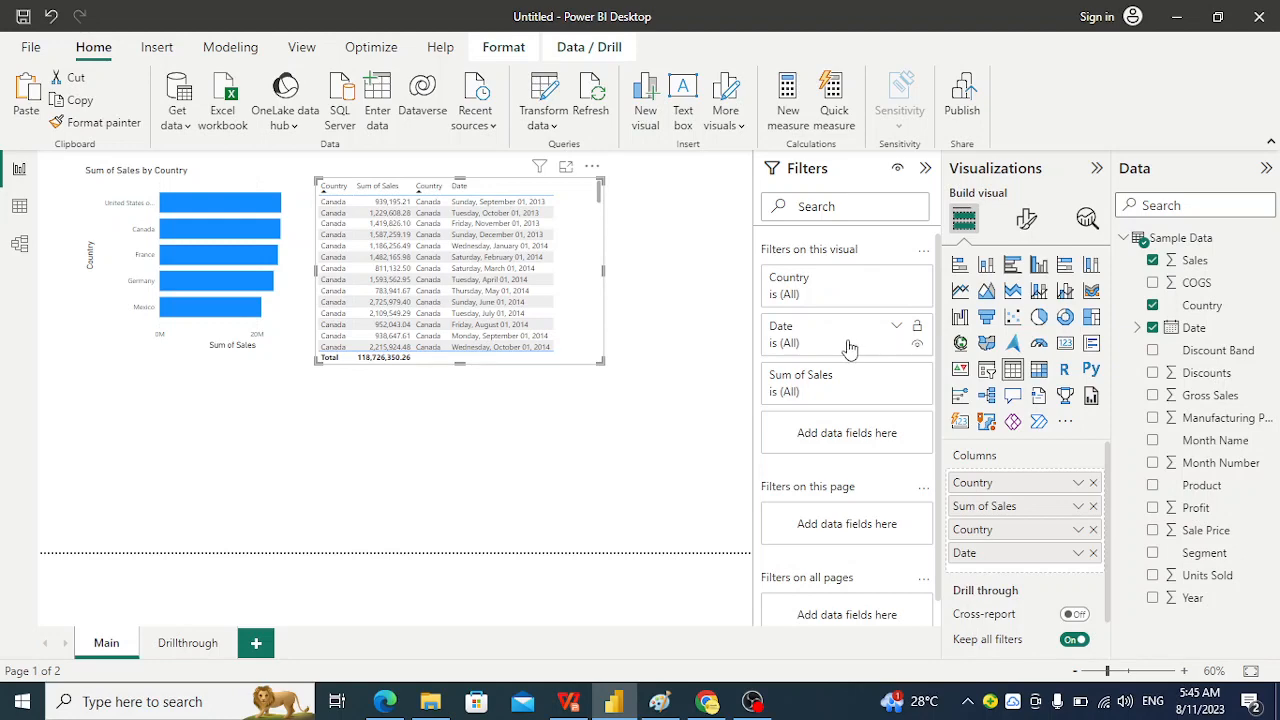
key(alt+Tab)
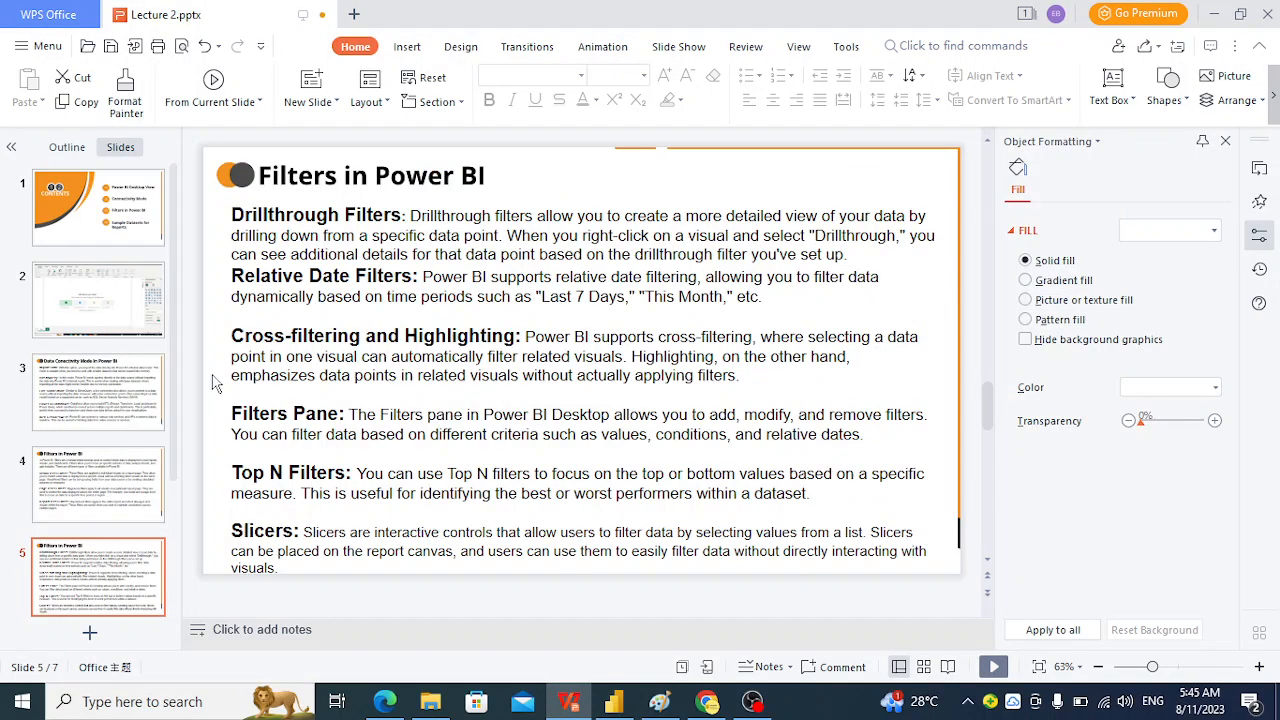
key(alt+Tab)
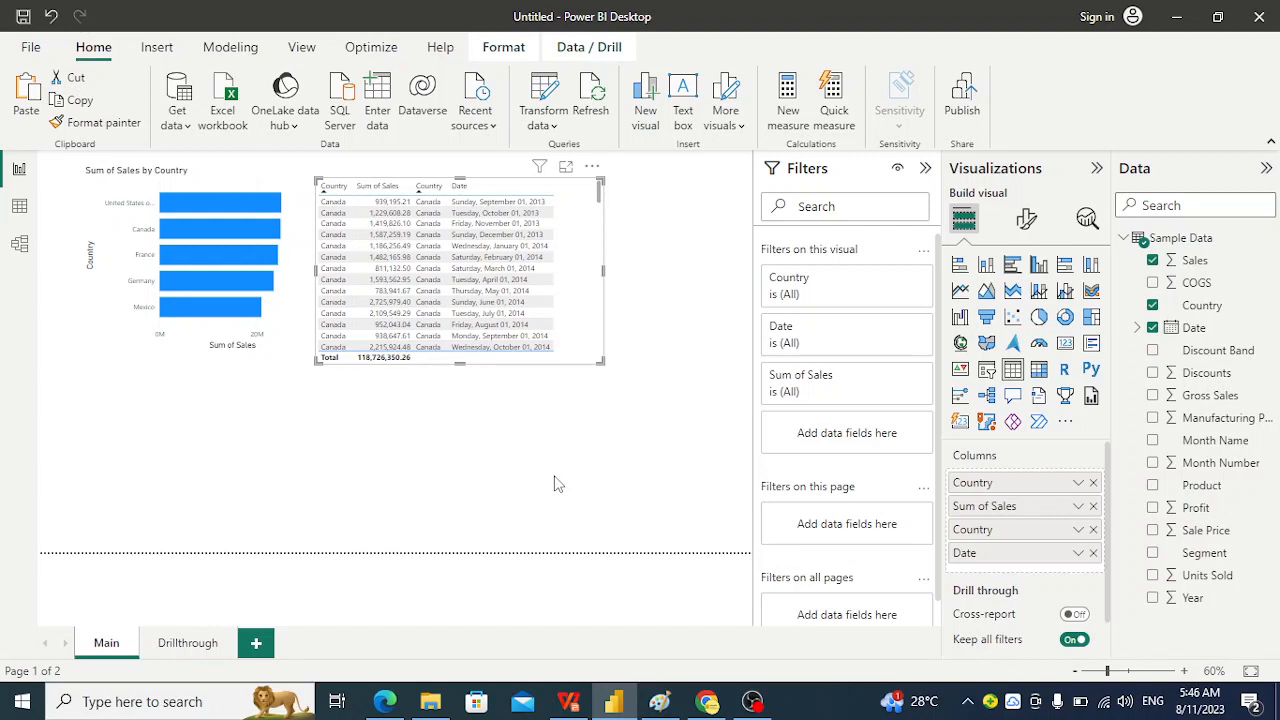
Step: Sort the table by Country in descending order and expand the Sum of Sales filter card to view its conditions
click(344, 195)
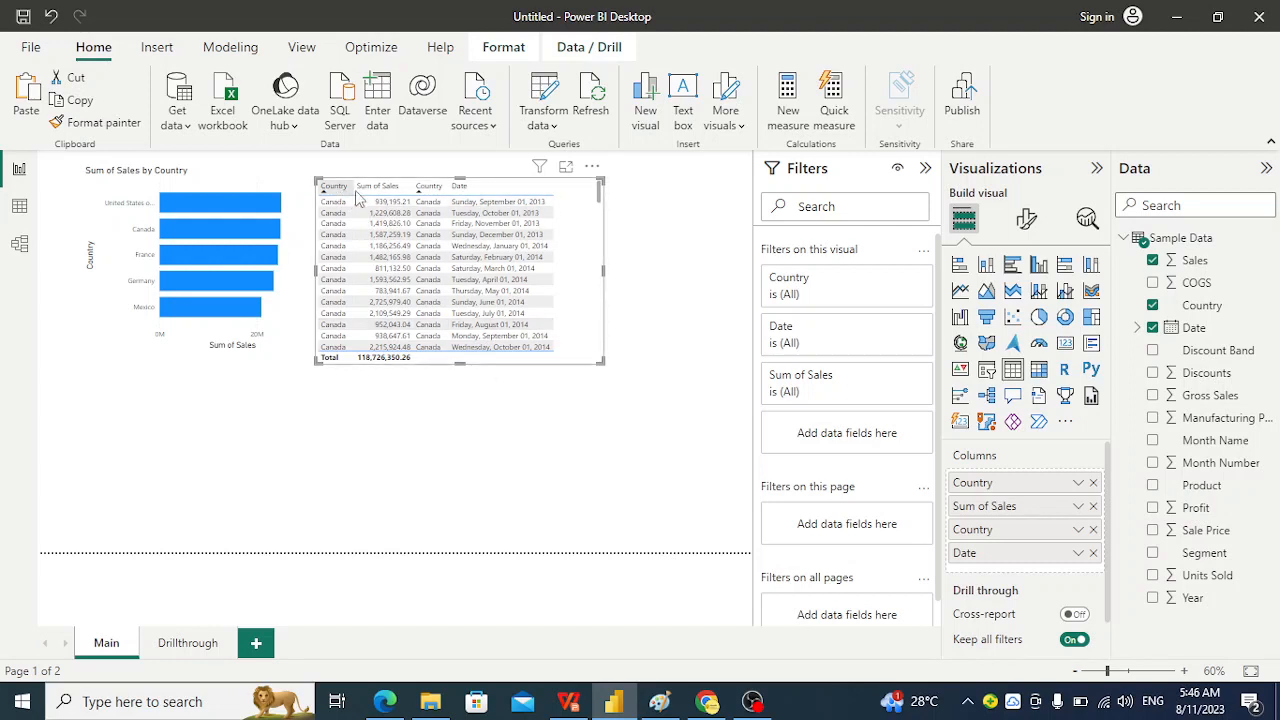
click(897, 379)
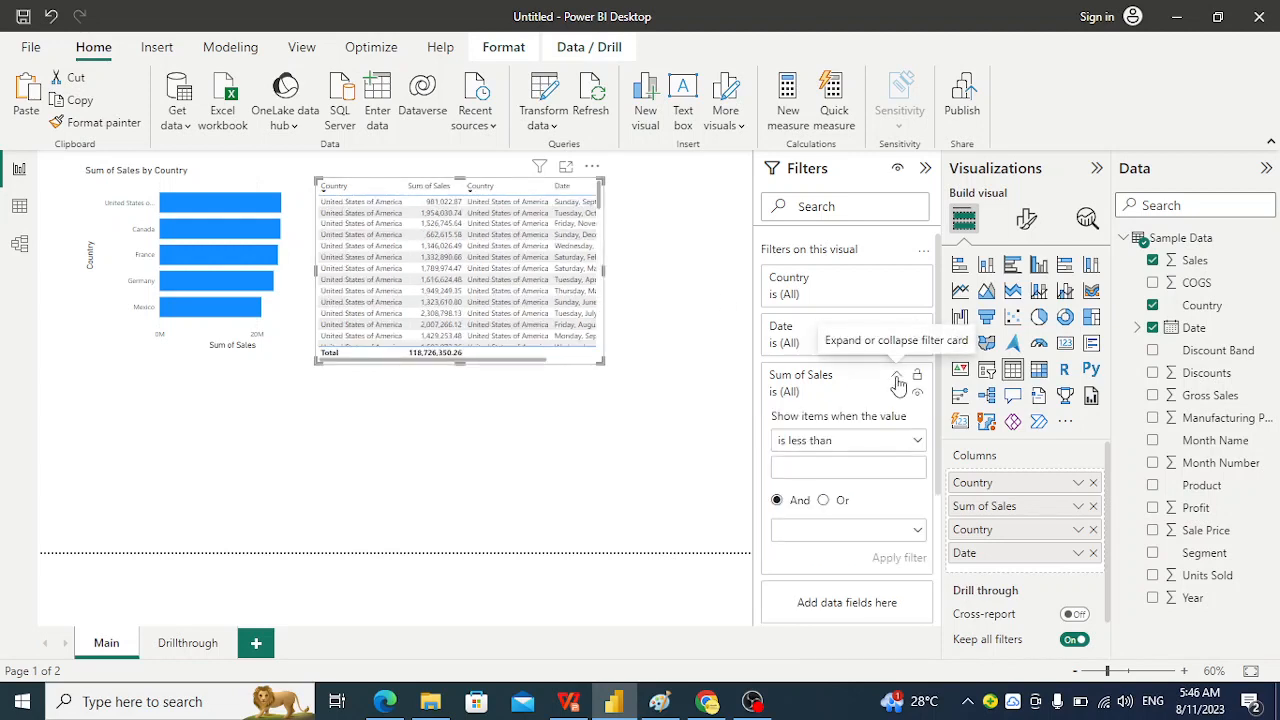
click(918, 443)
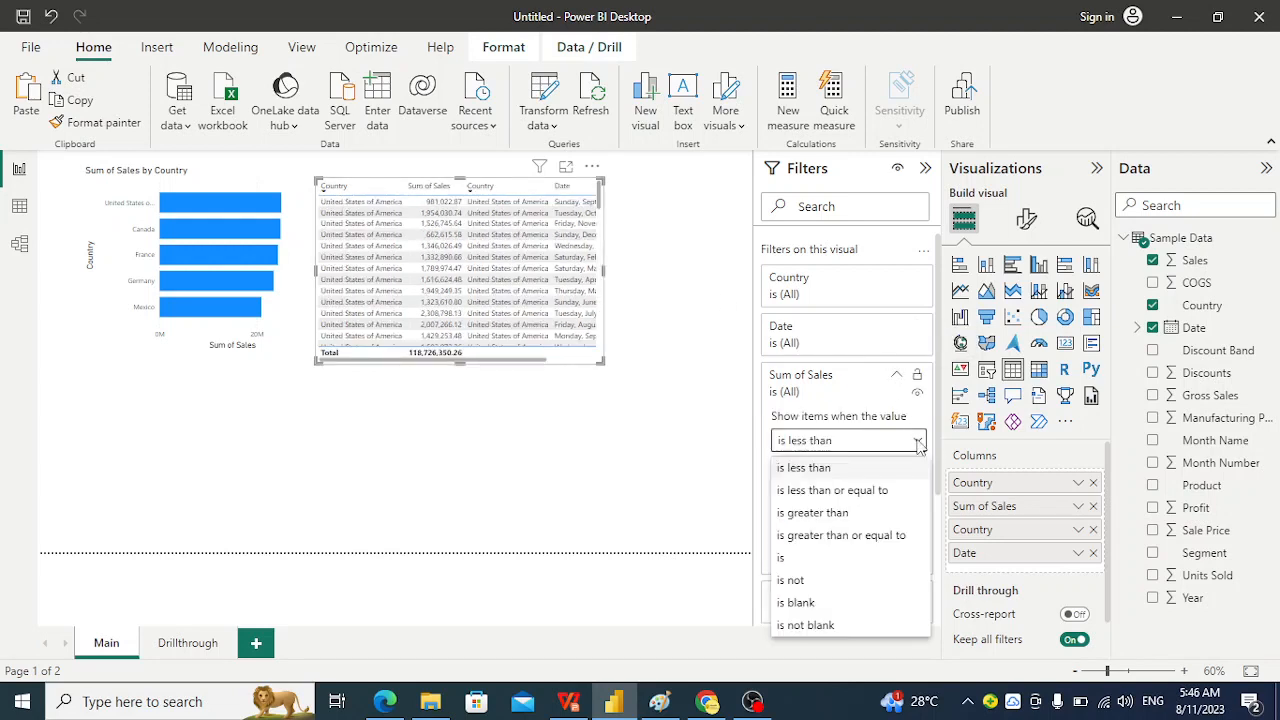
click(828, 400)
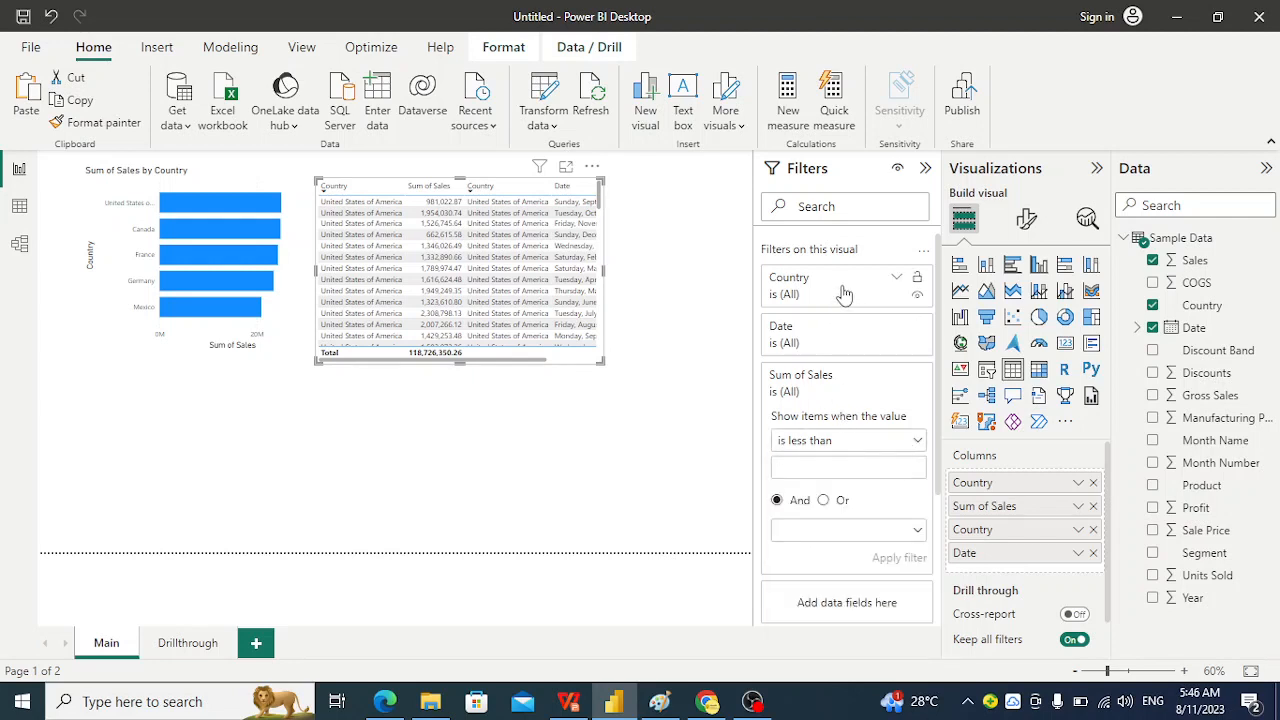
Step: Apply a Top N filter on Country showing the top 2 by Sum of Sales, and remove Date from the table
click(898, 280)
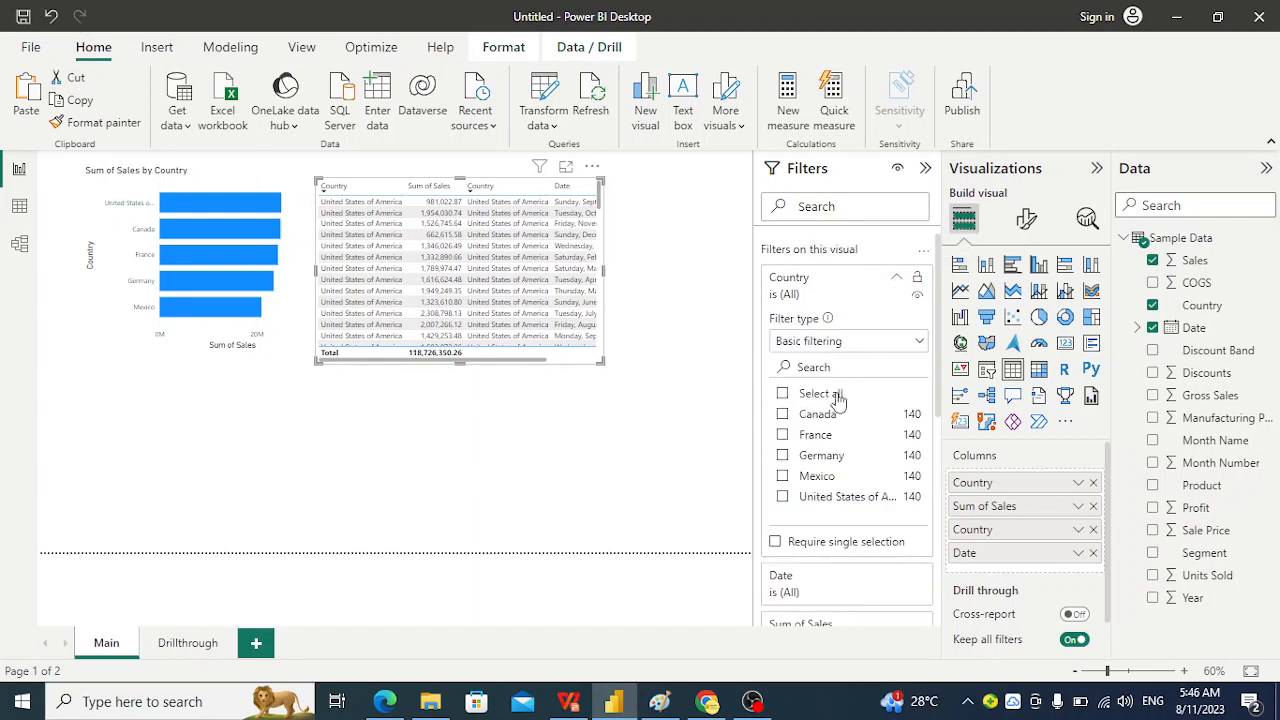
click(893, 343)
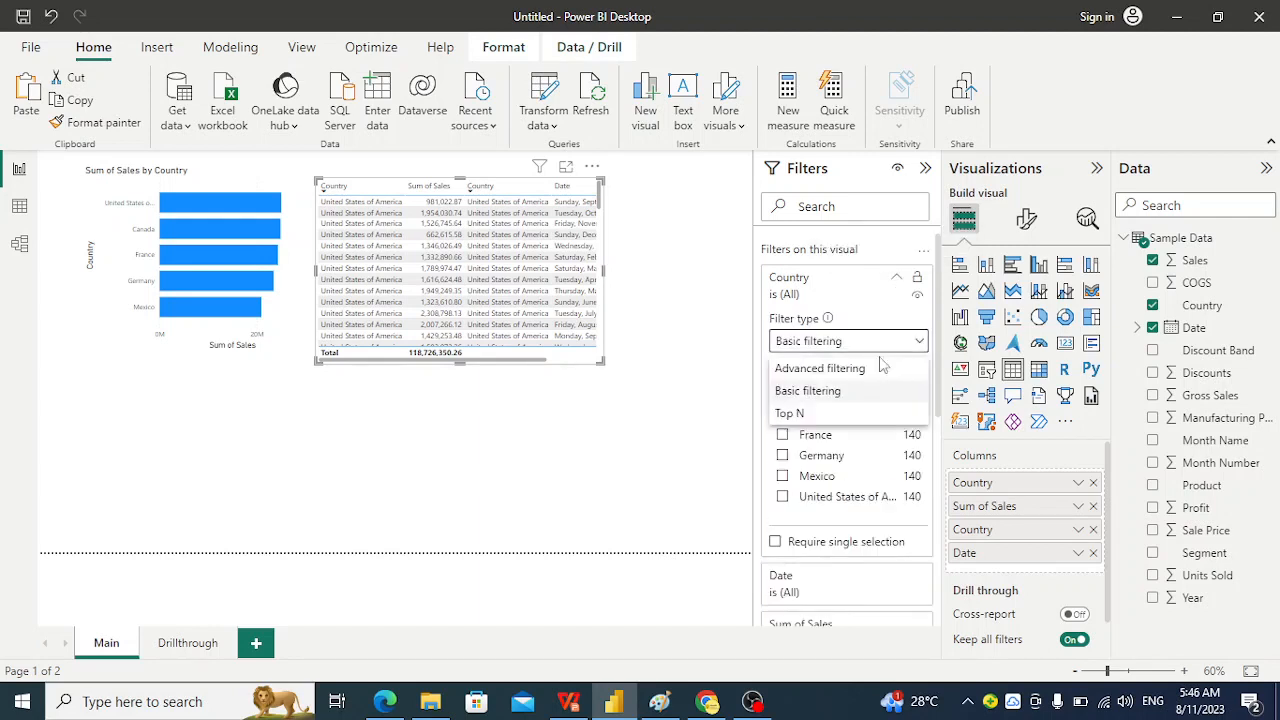
click(790, 413)
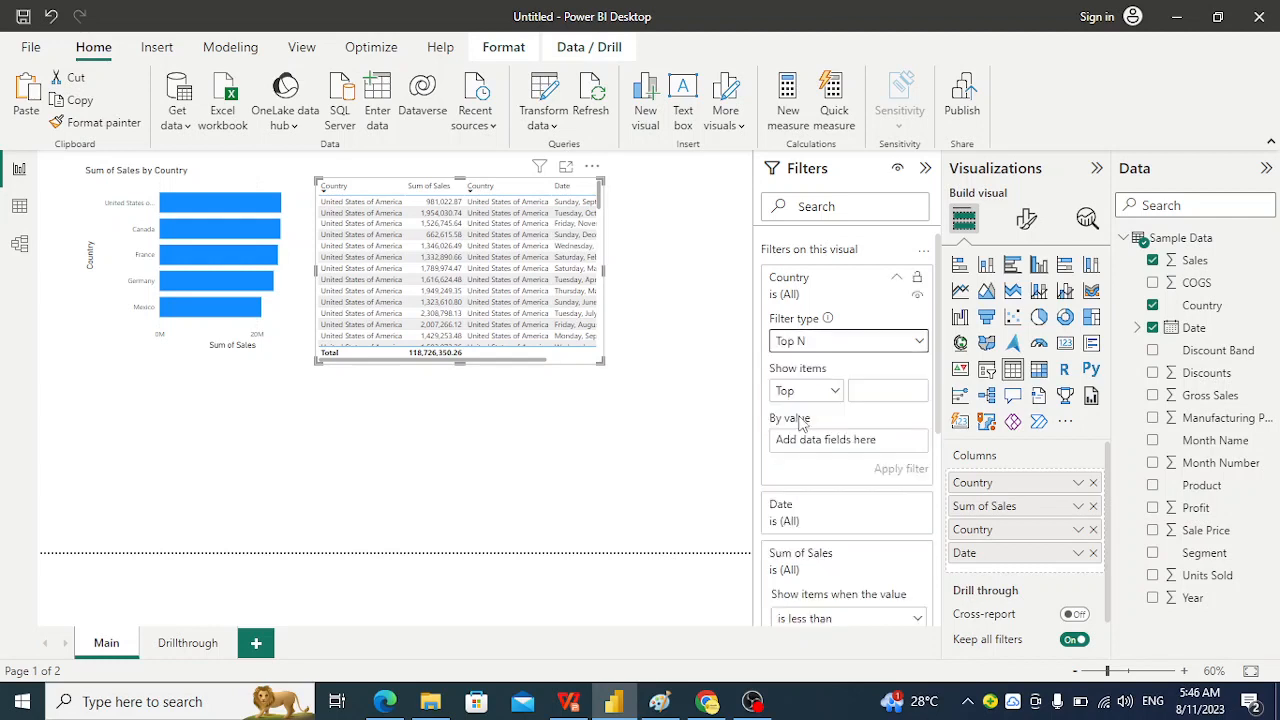
click(867, 397)
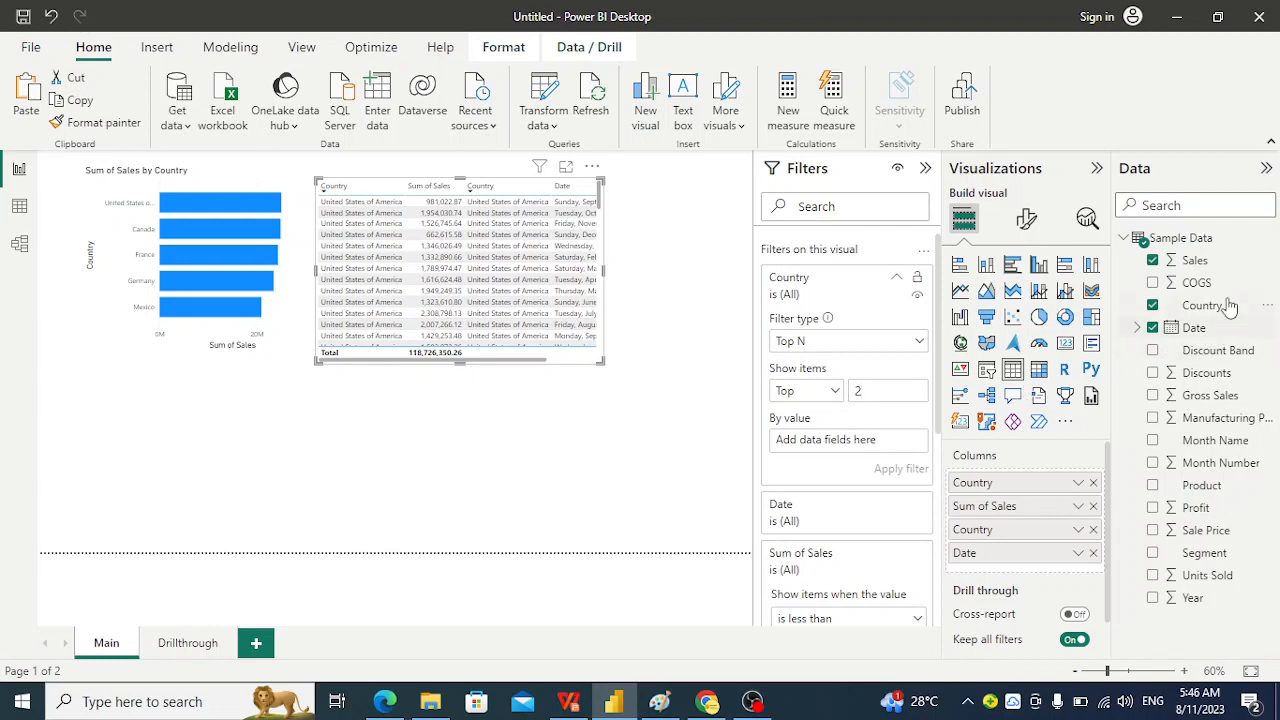
drag(1195, 265, 815, 450)
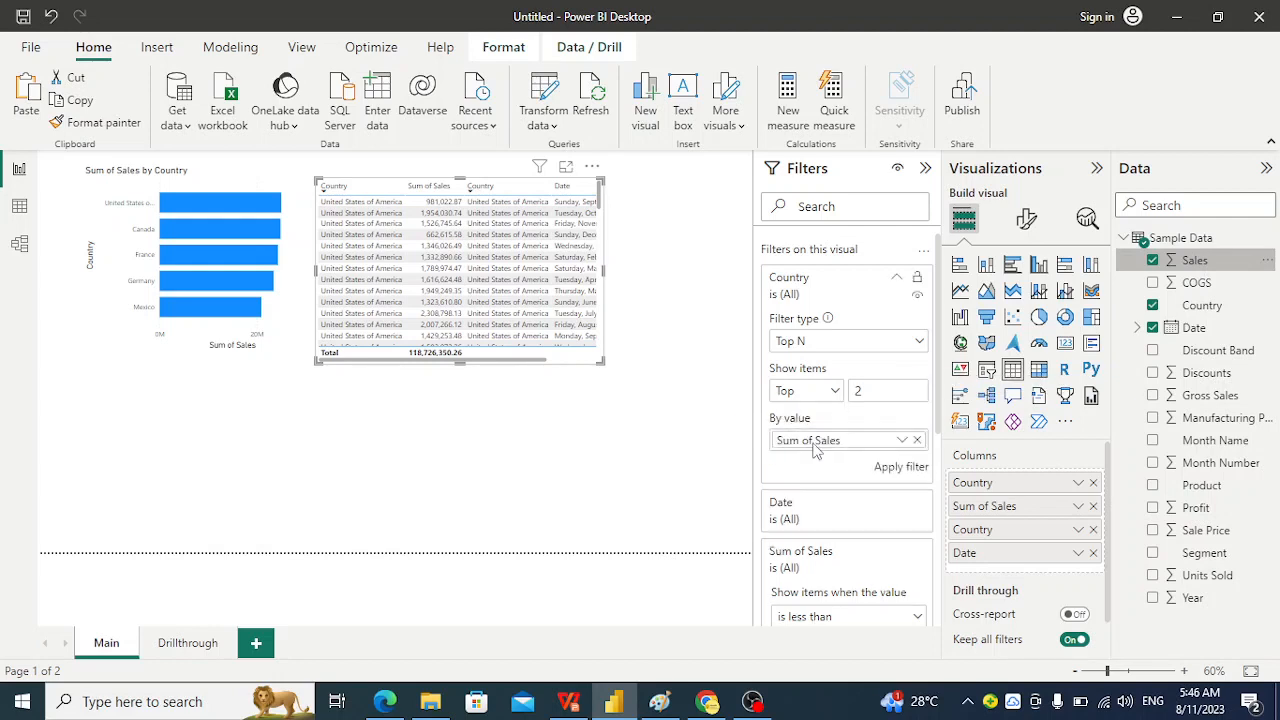
click(899, 470)
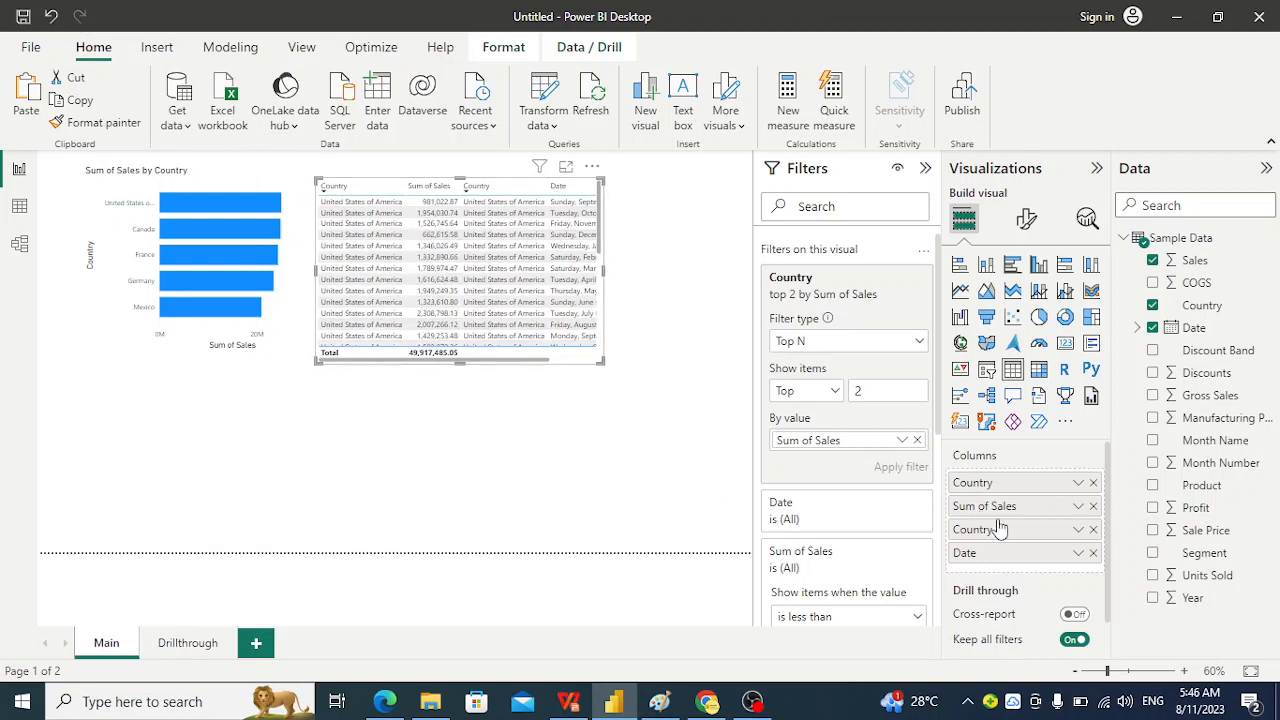
click(1093, 554)
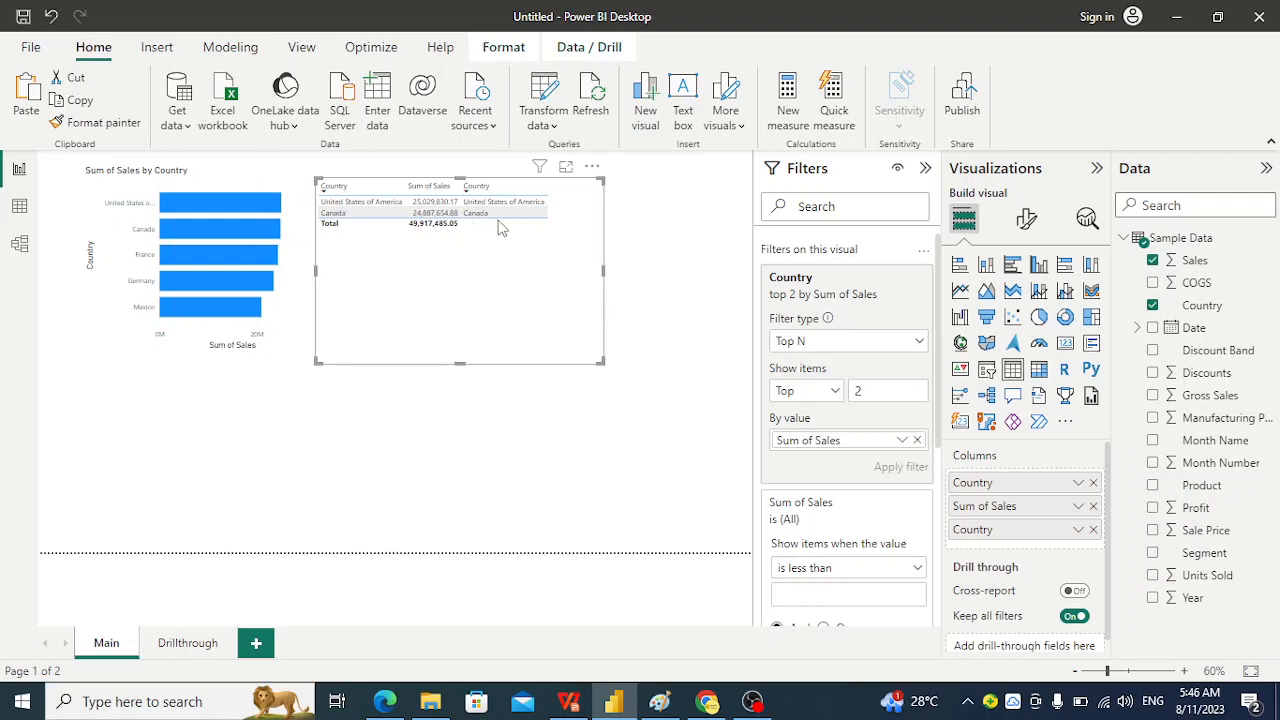
Step: Switch to the slide in WPS Office to read about the remaining filter types, then return to Power BI Desktop and deselect the table
key(alt+Tab)
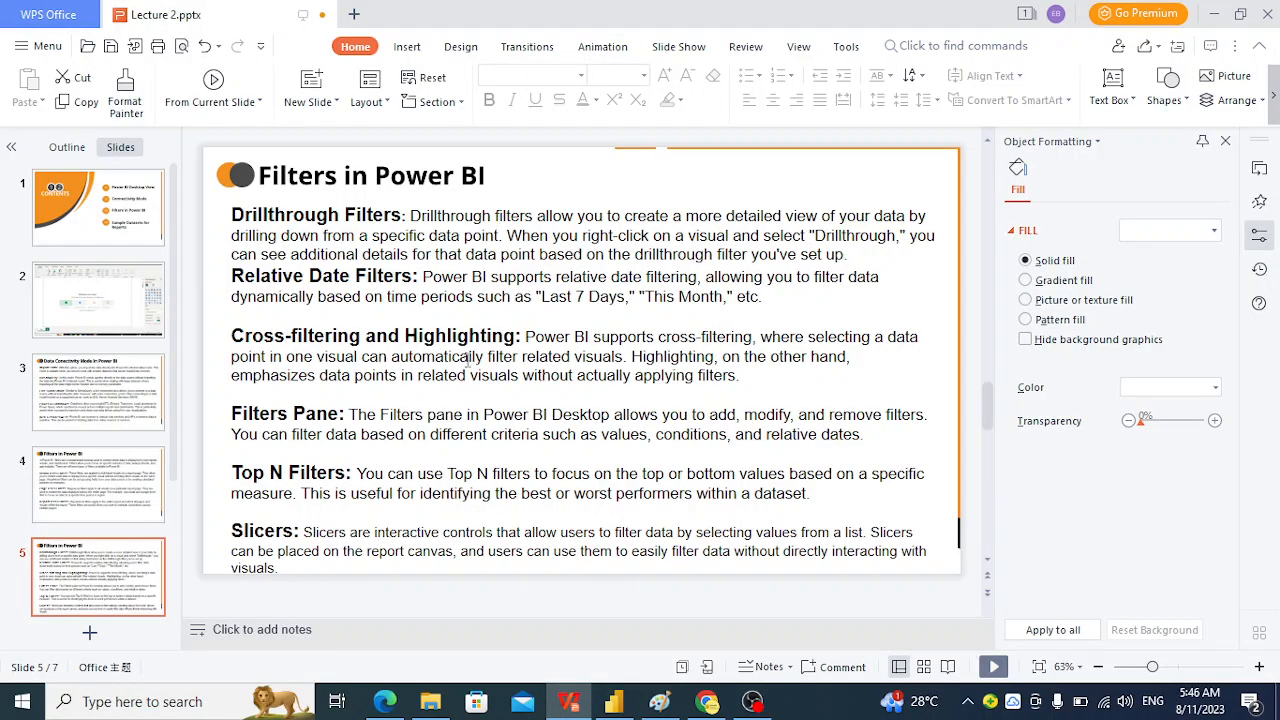
key(alt+Tab)
key(alt+Tab)
key(alt+Tab)
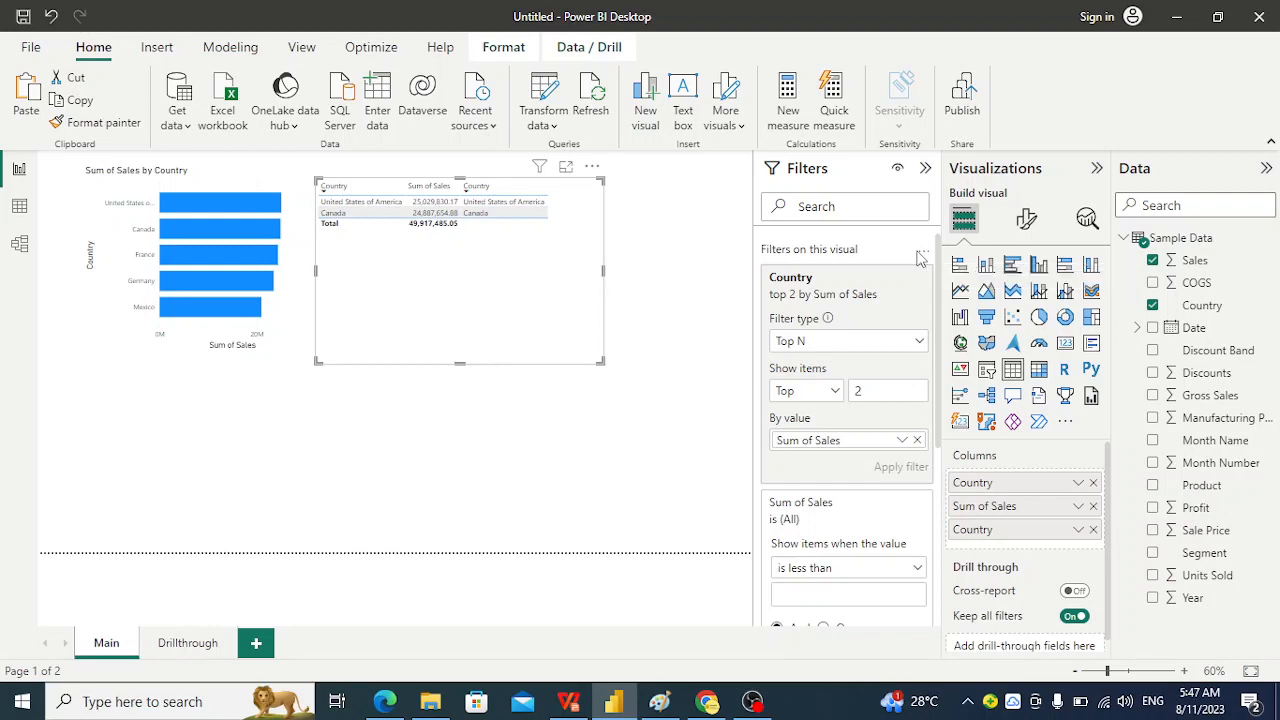
key(alt+Tab)
key(alt+Tab)
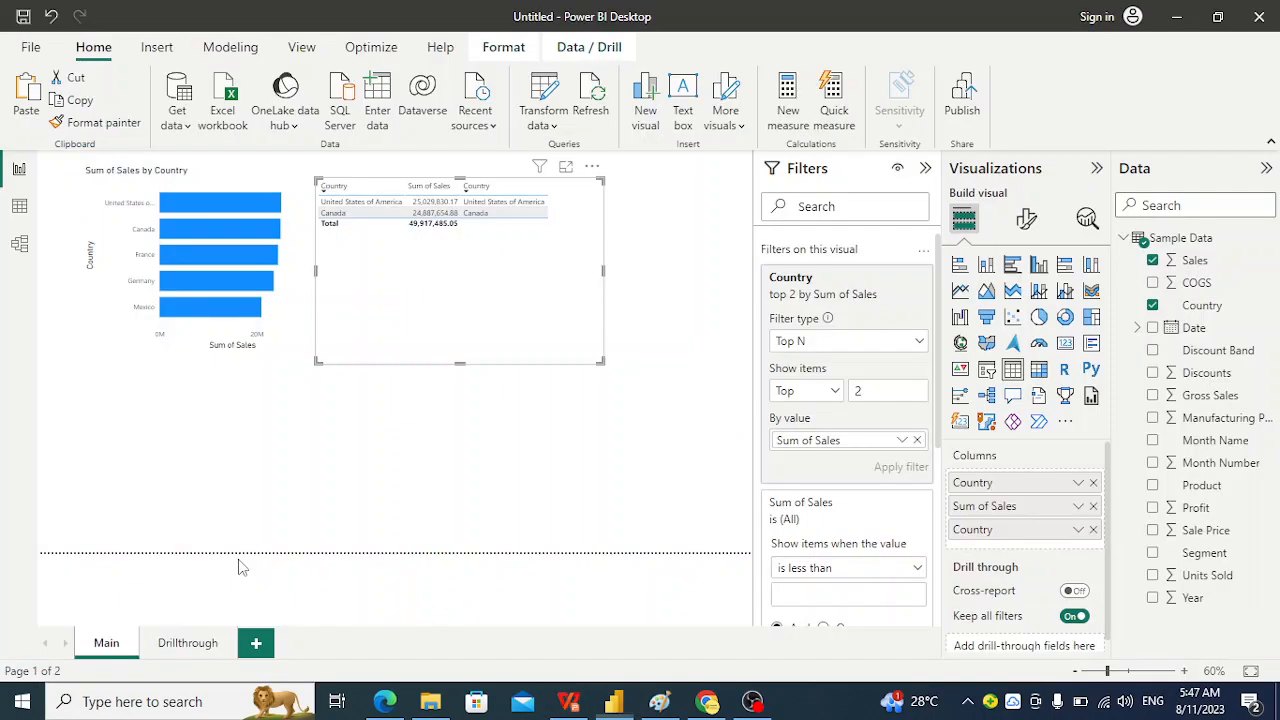
click(117, 430)
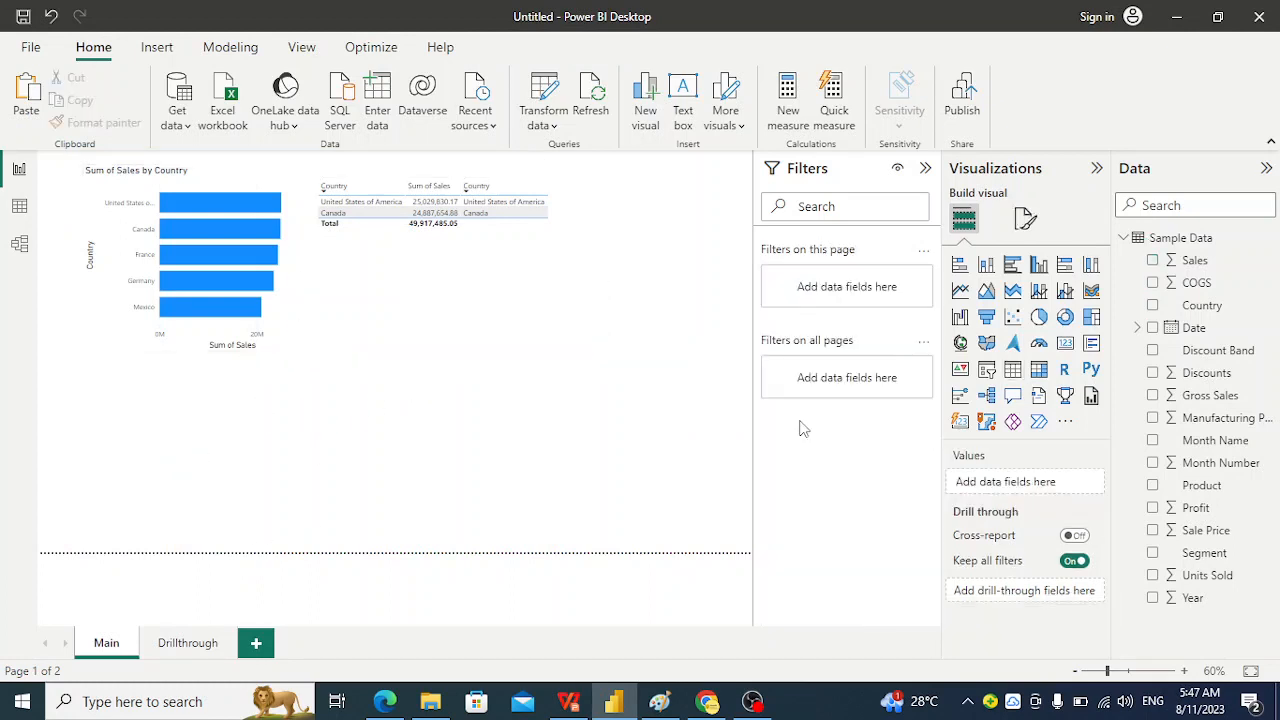
Step: Add an empty slicer below the bar chart, shrink it to a compact box, and shift the chart slightly left on the canvas
click(987, 371)
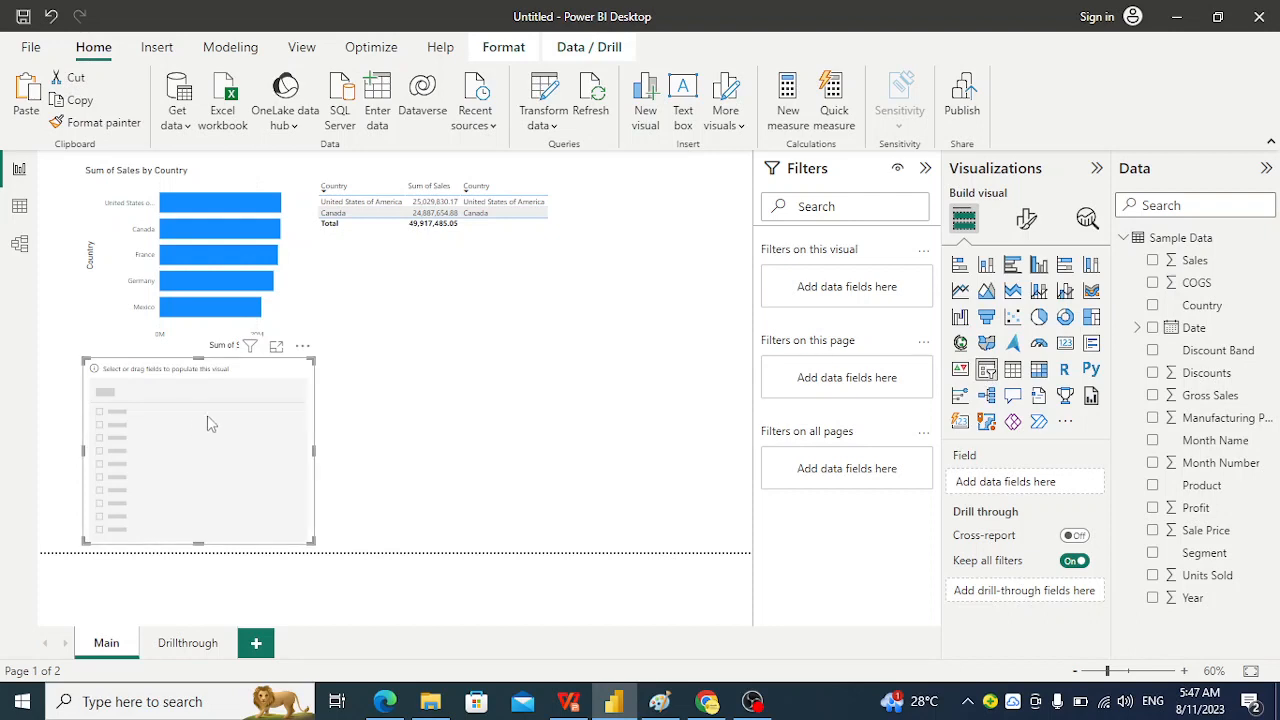
drag(210, 416, 147, 406)
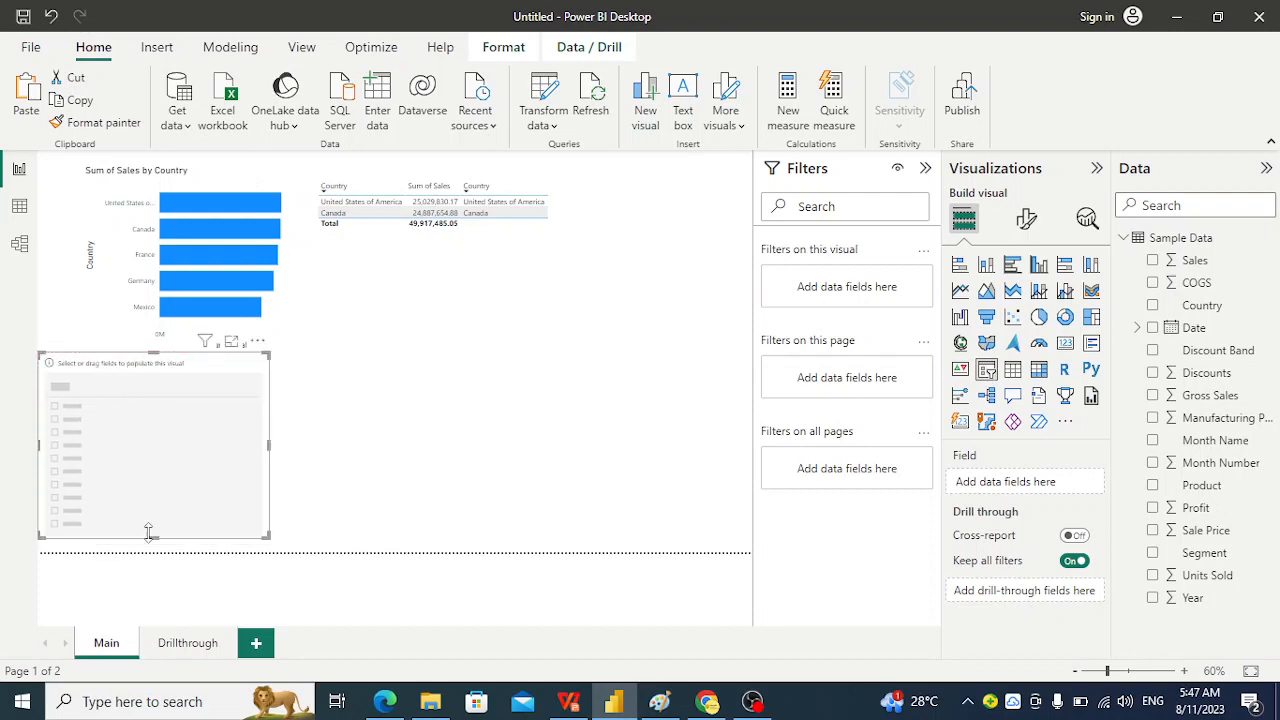
drag(153, 538, 153, 480)
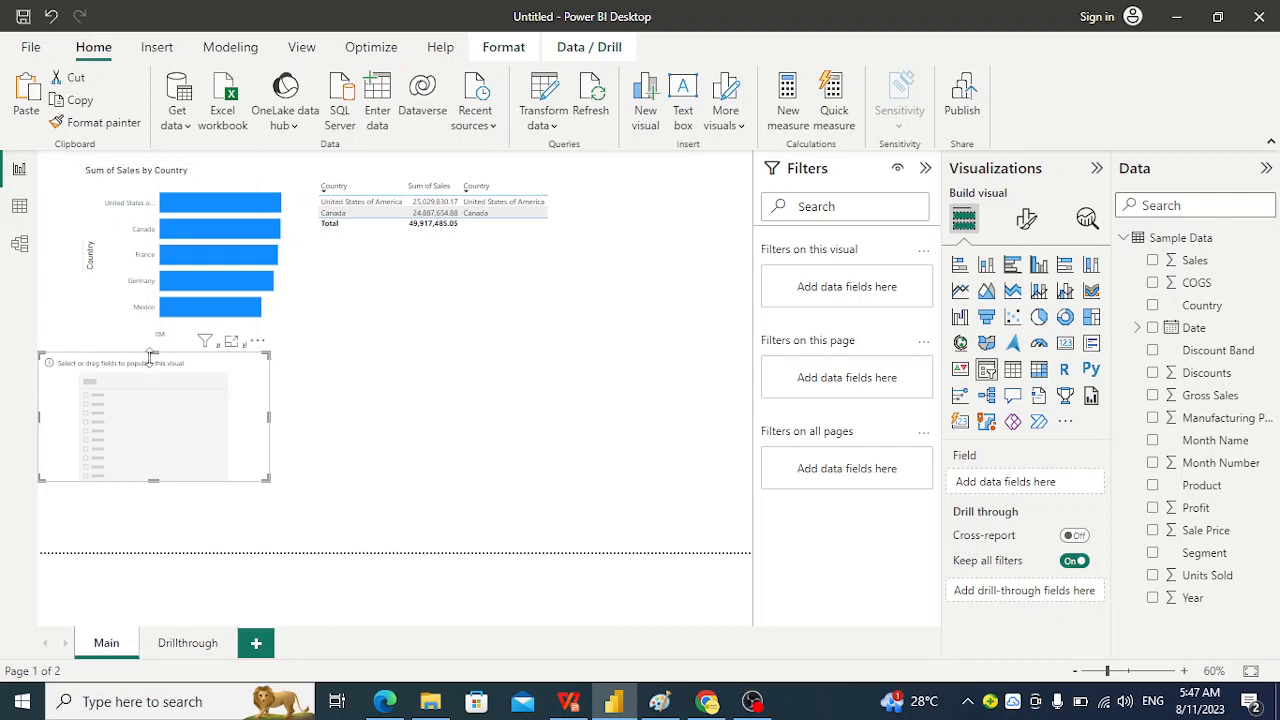
drag(150, 356, 147, 371)
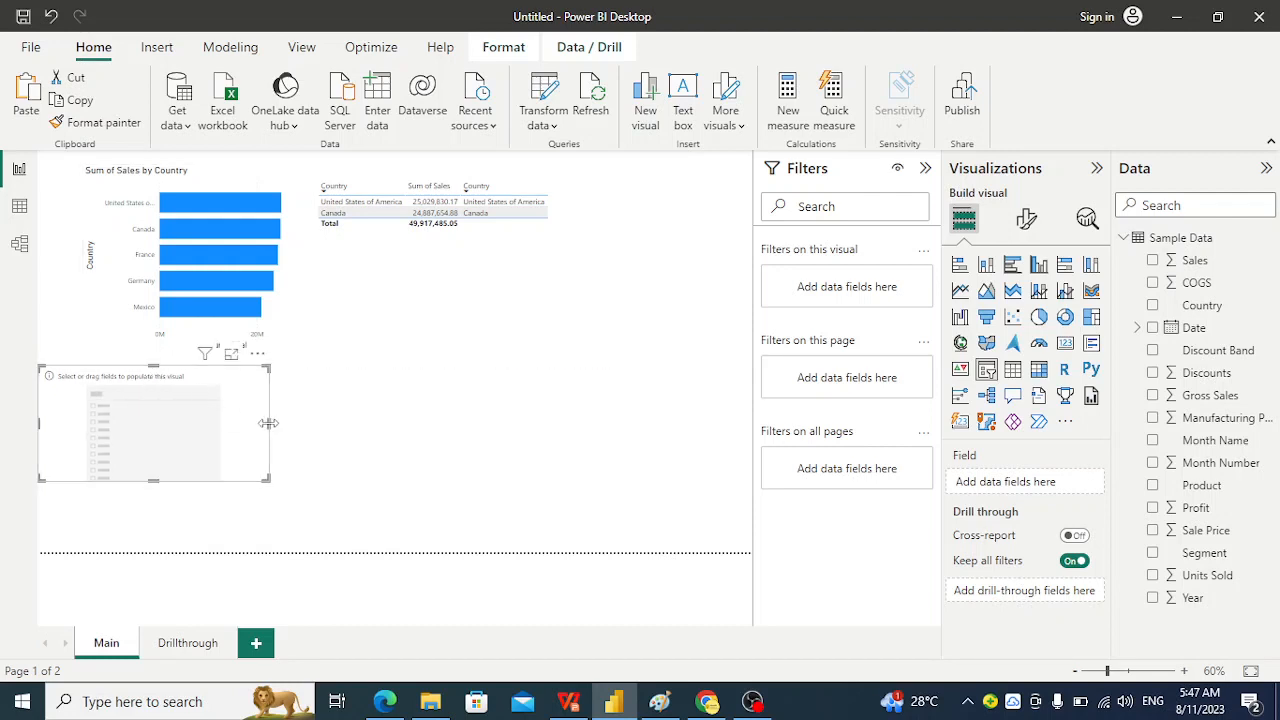
drag(268, 423, 194, 437)
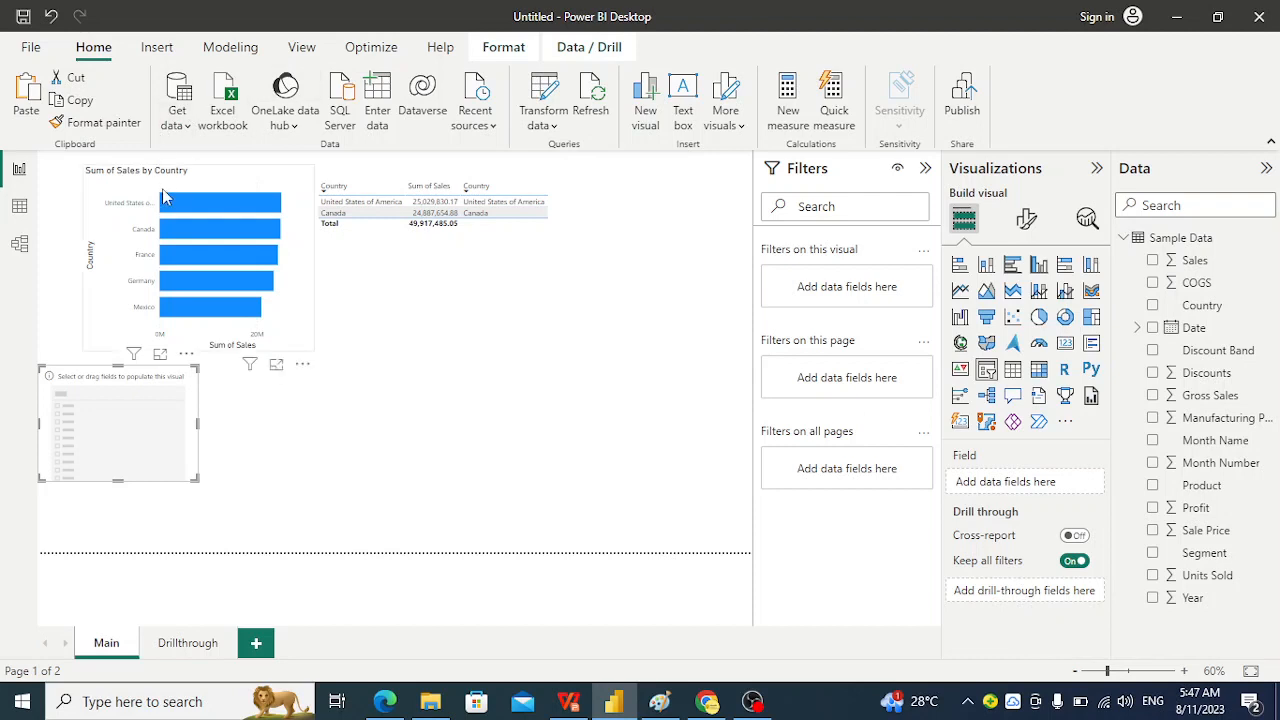
drag(162, 188, 130, 188)
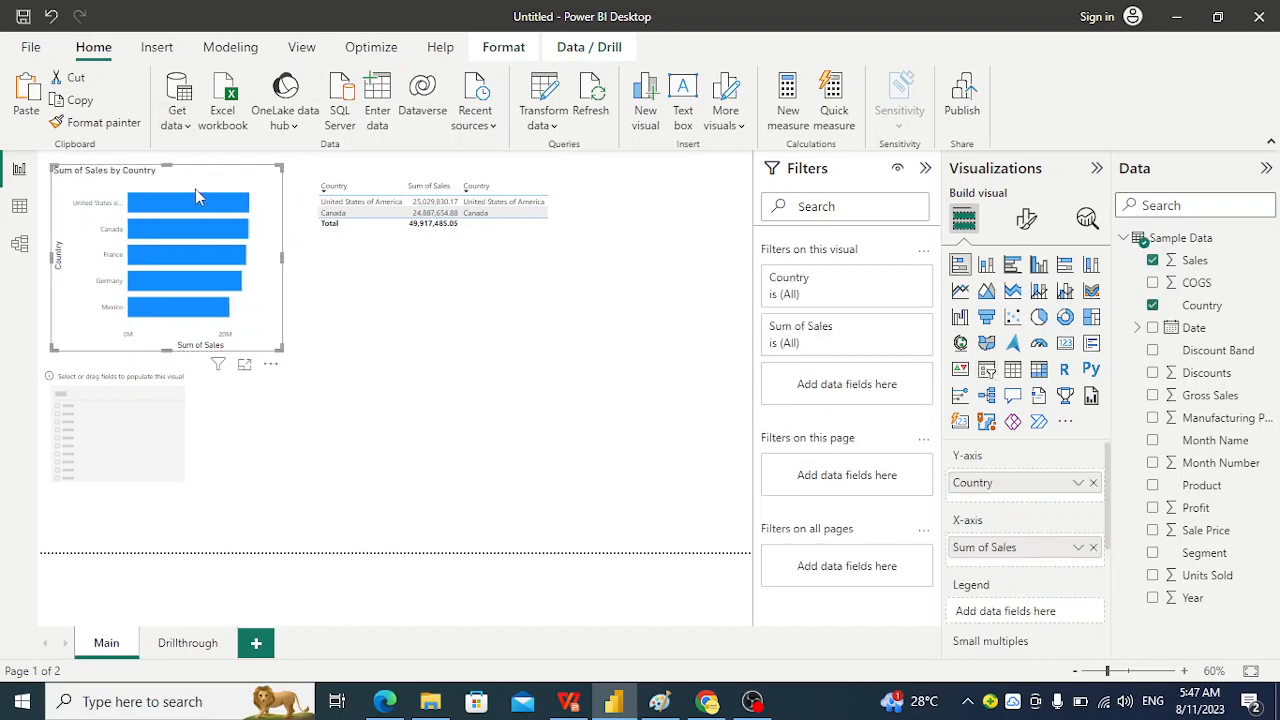
Step: Assign the Country field to the empty slicer and narrow it to fit the country list
click(87, 445)
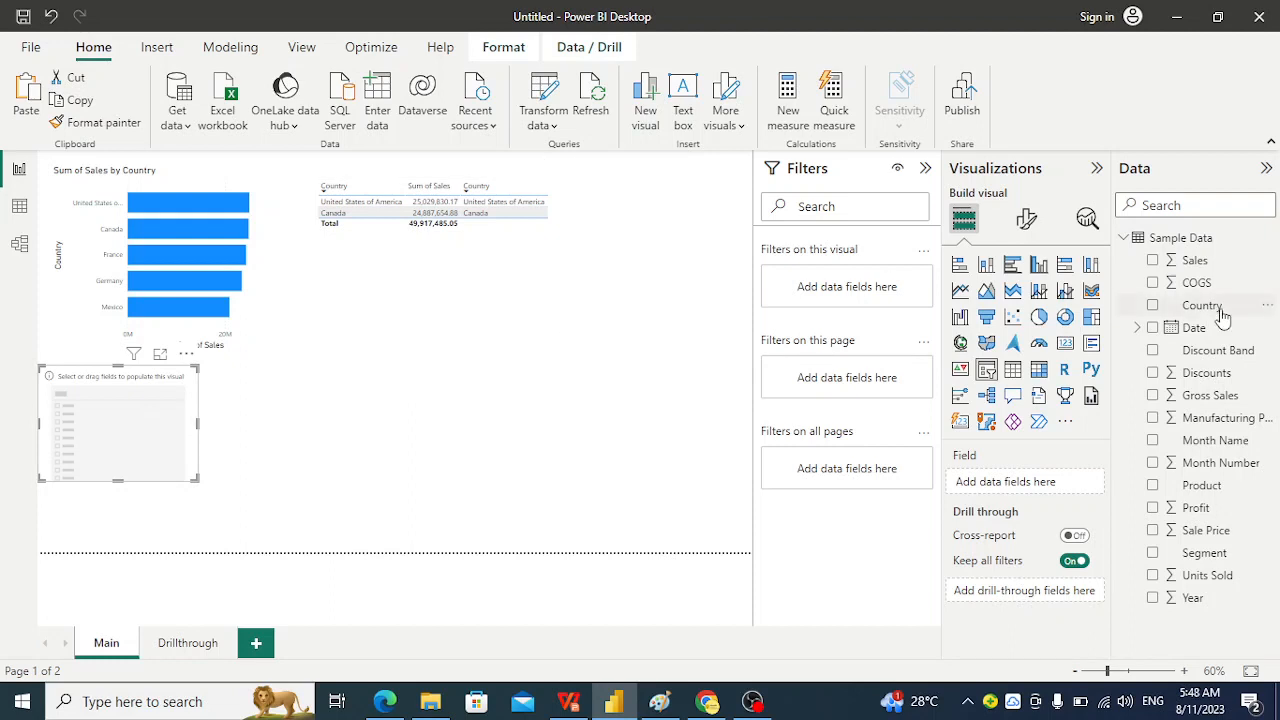
drag(1222, 316, 1025, 493)
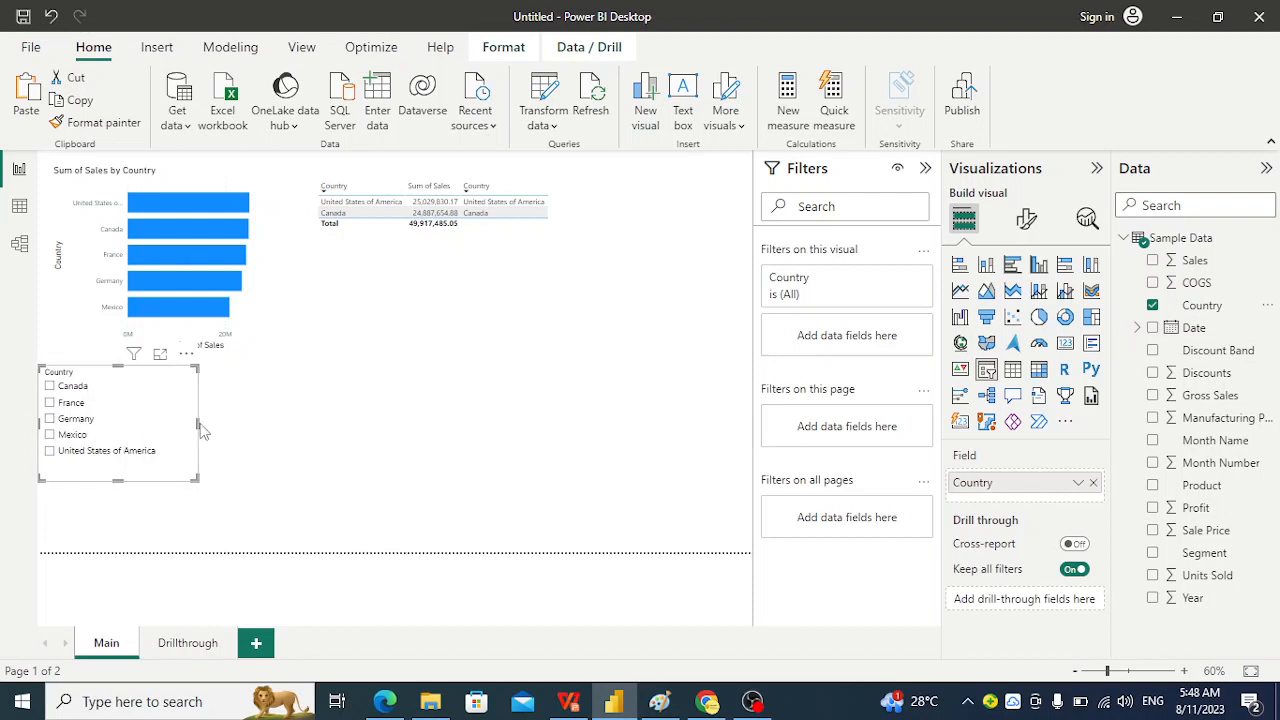
drag(197, 423, 152, 424)
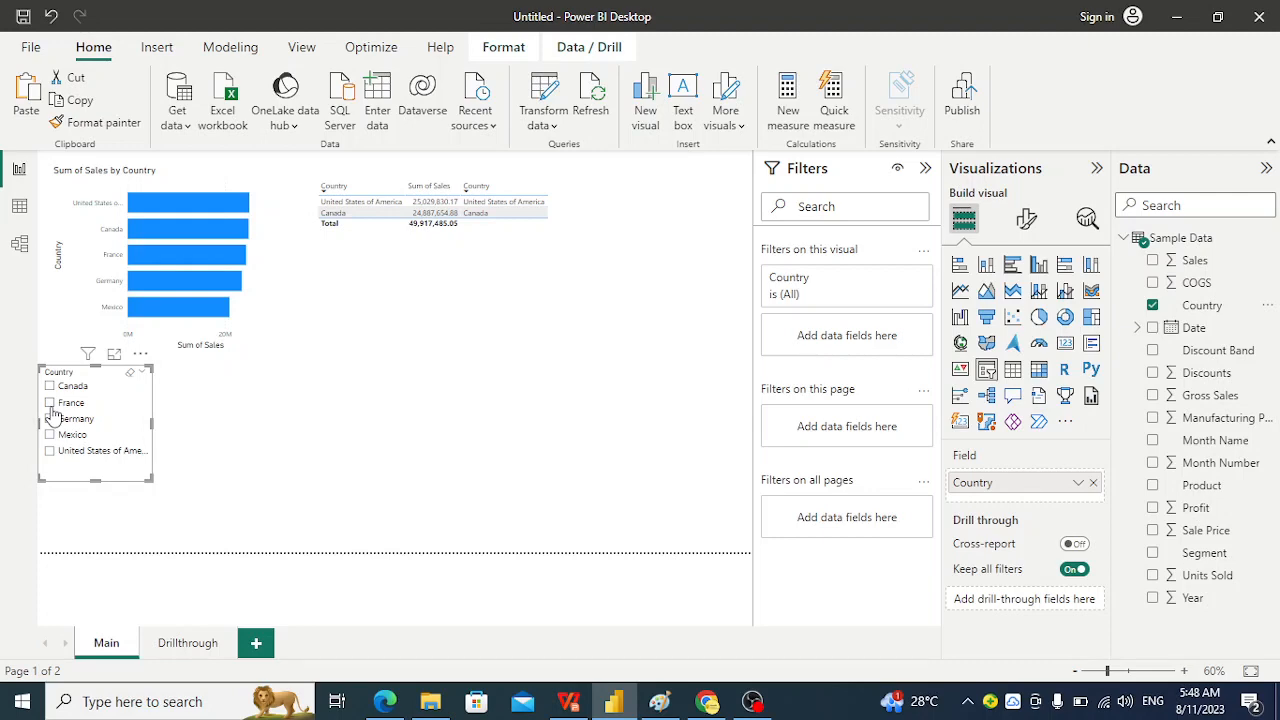
Step: Switch to the presentation in WPS Office and show slide 6, Sample Datasets
key(alt+Tab)
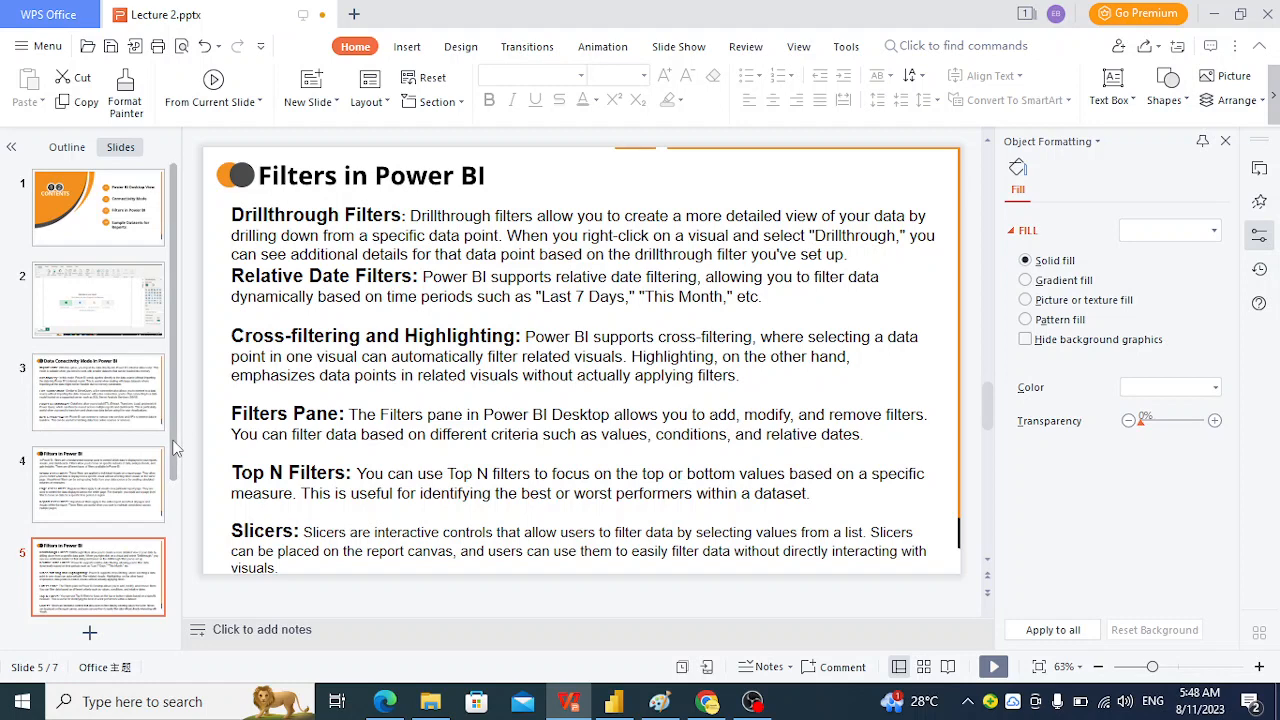
scroll(161, 524, down, 3)
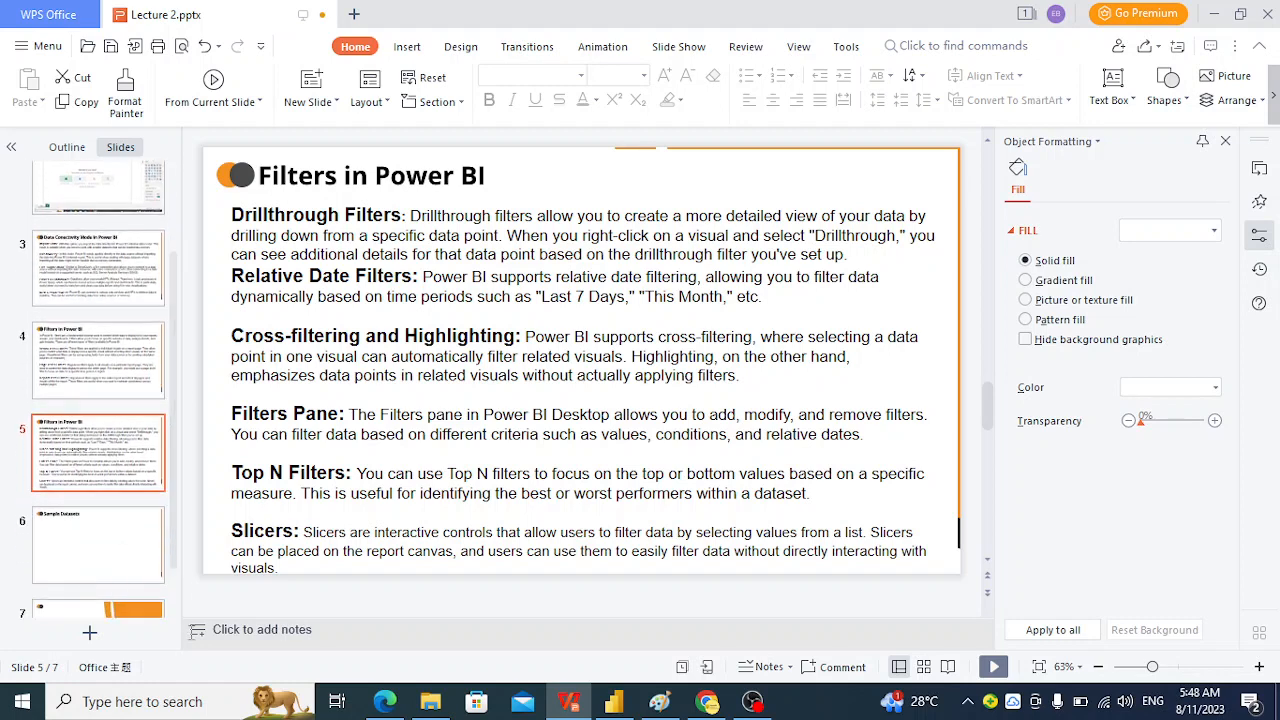
click(121, 533)
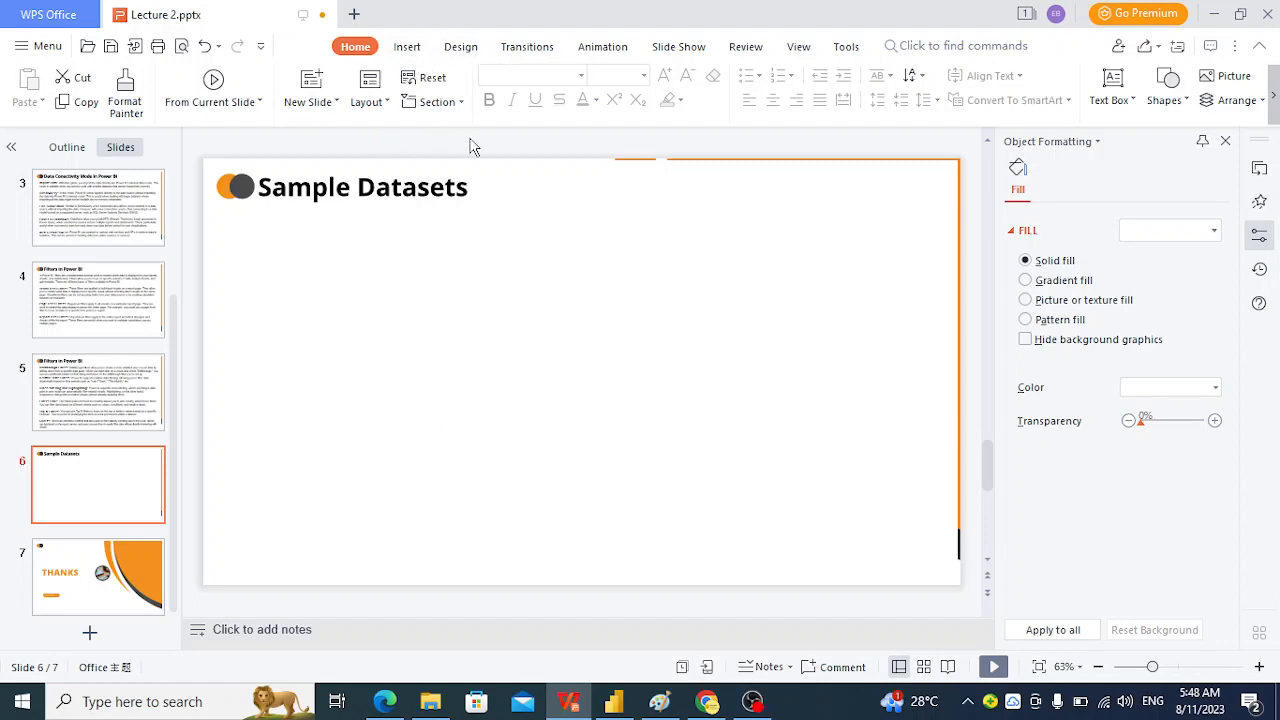
Step: Return to Power BI Desktop and load the financials table from the built-in sample dataset Financial Sample.xlsx
click(614, 701)
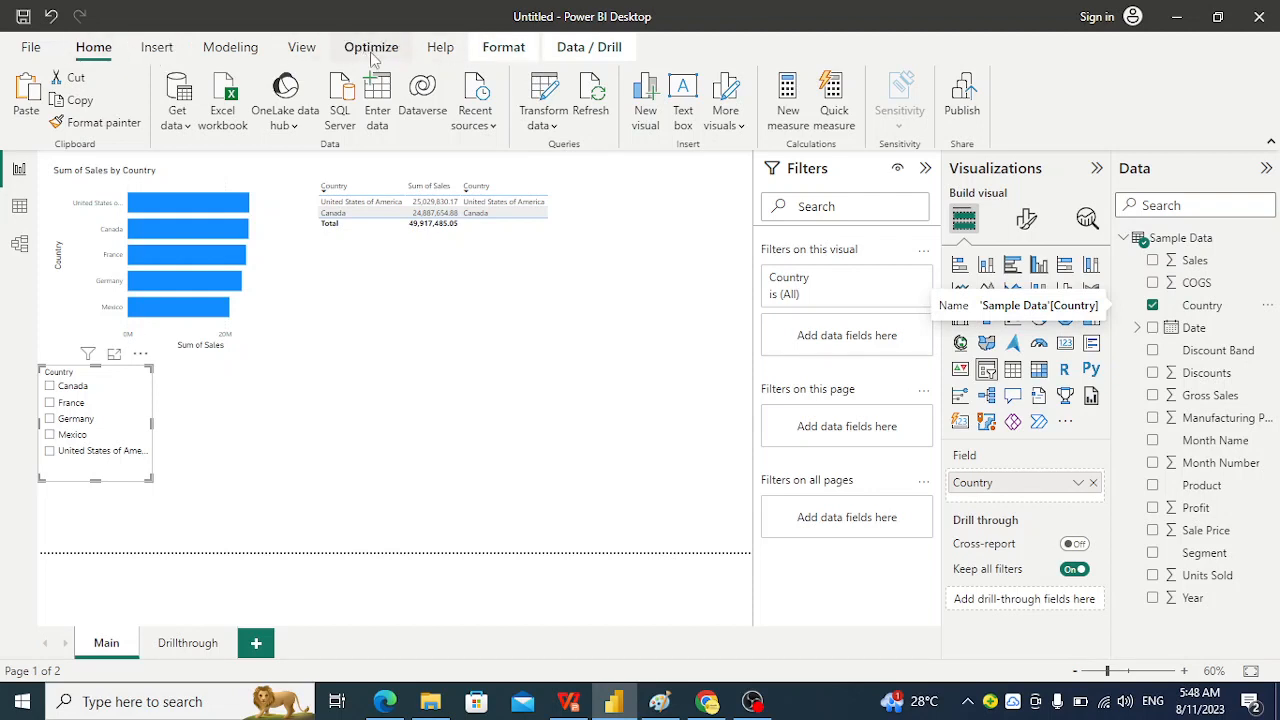
click(438, 50)
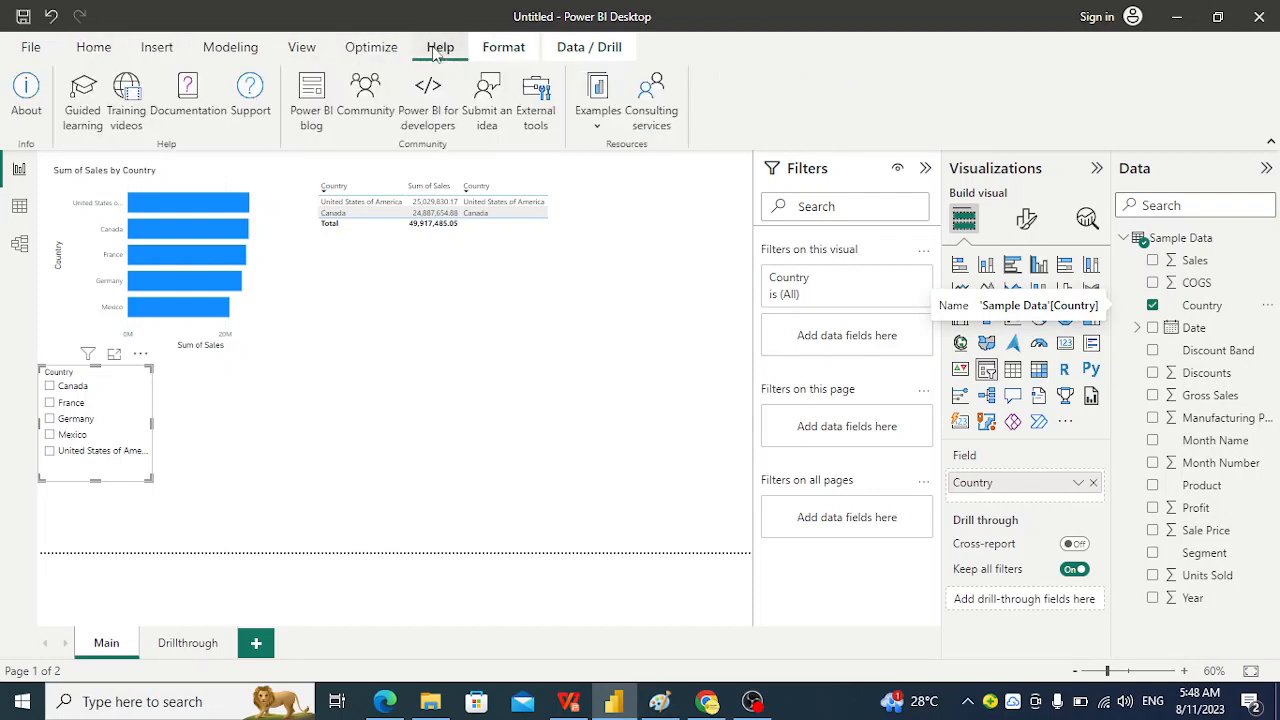
click(597, 130)
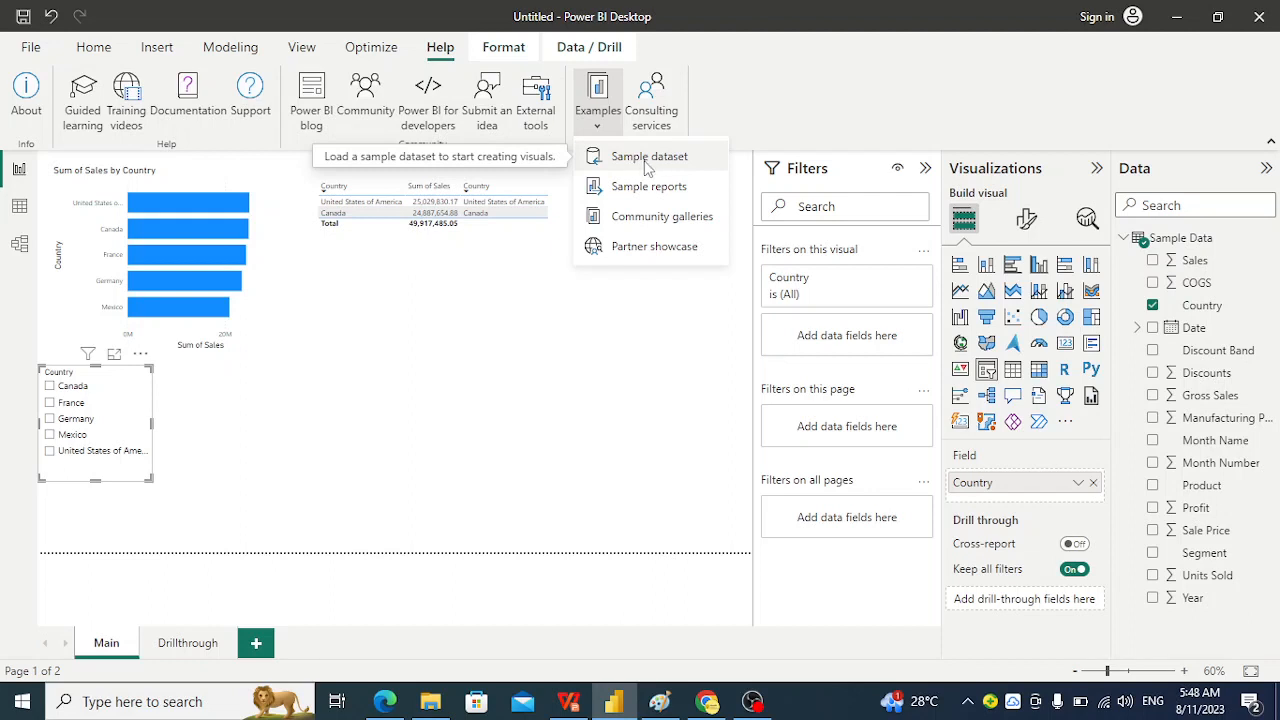
click(645, 168)
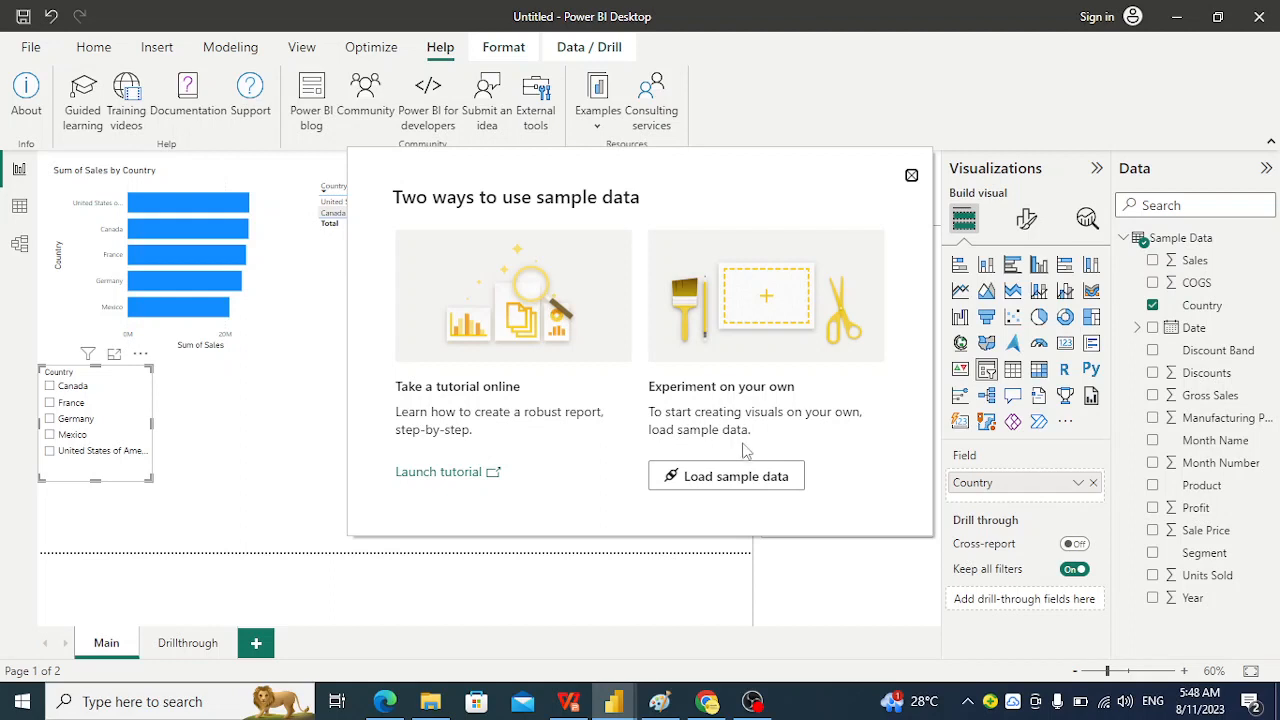
click(745, 480)
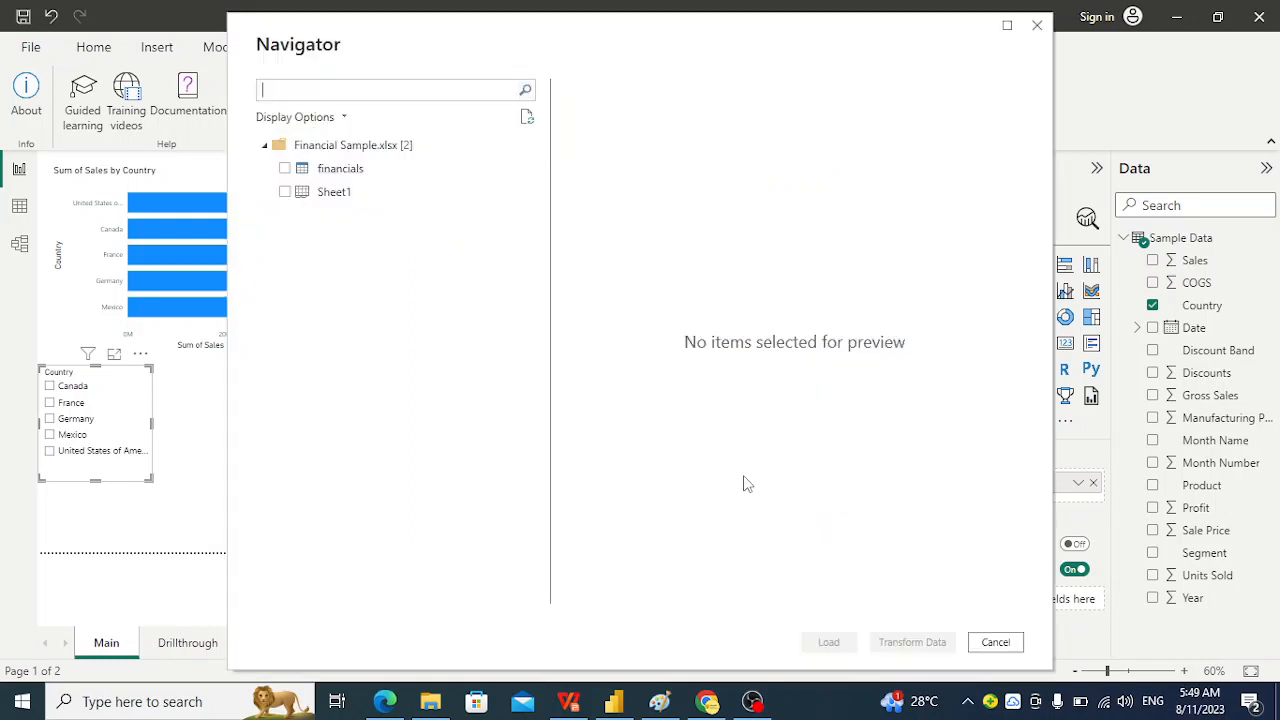
click(289, 169)
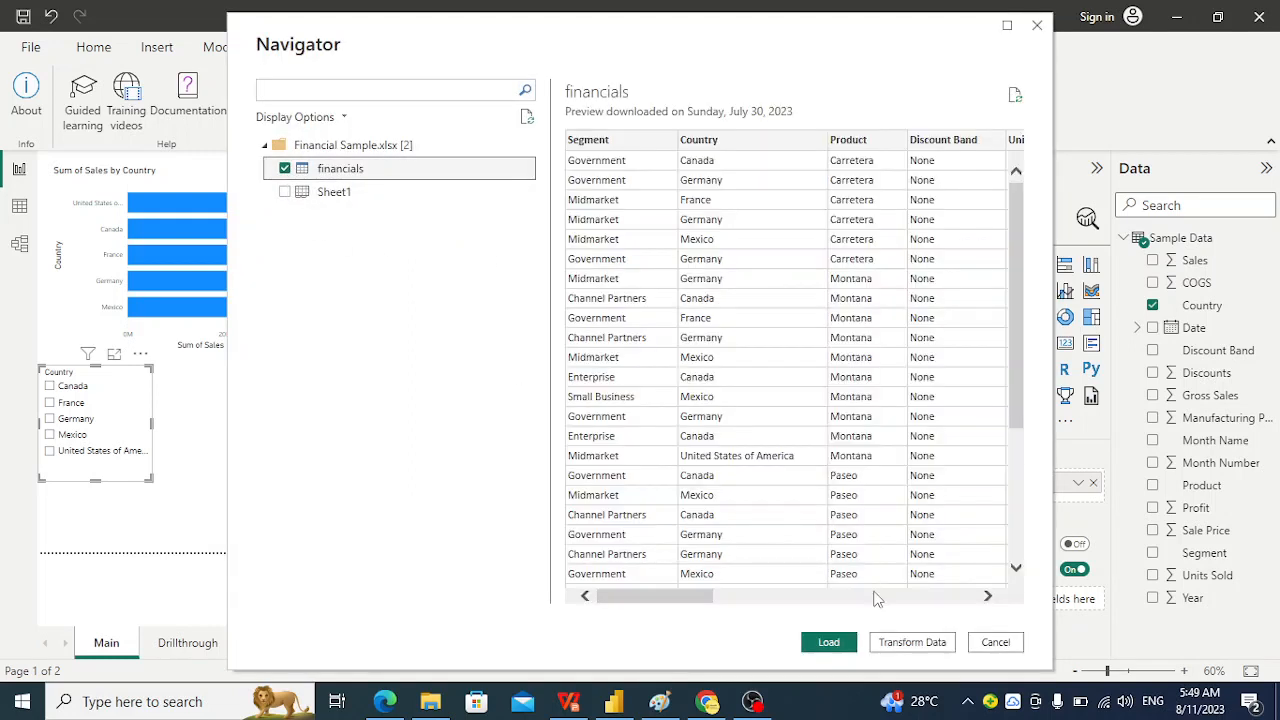
click(829, 642)
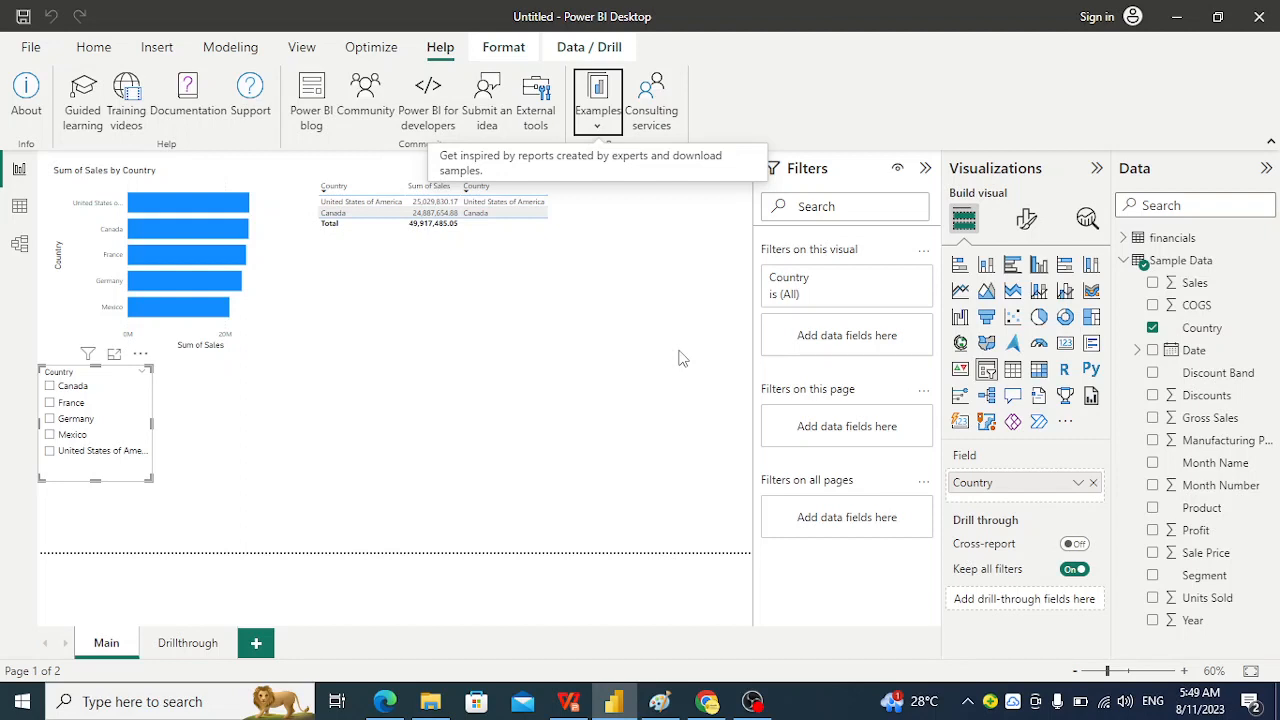
key(alt+Tab)
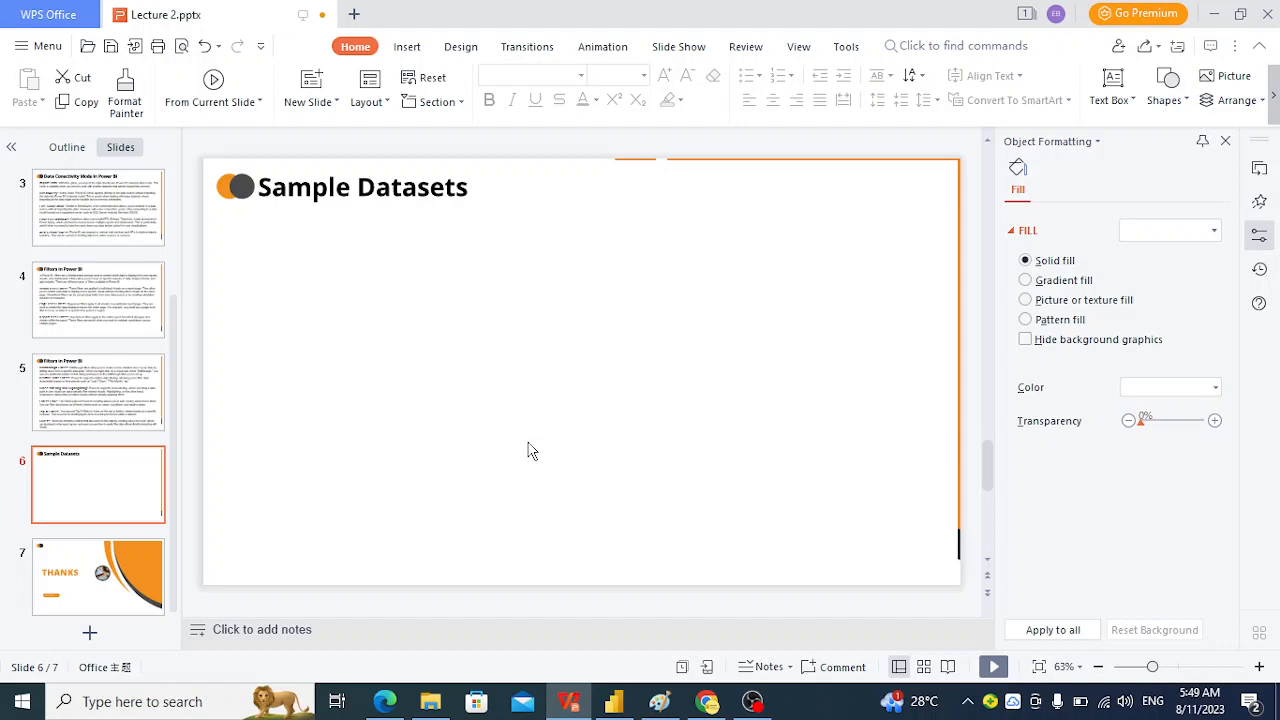
click(753, 702)
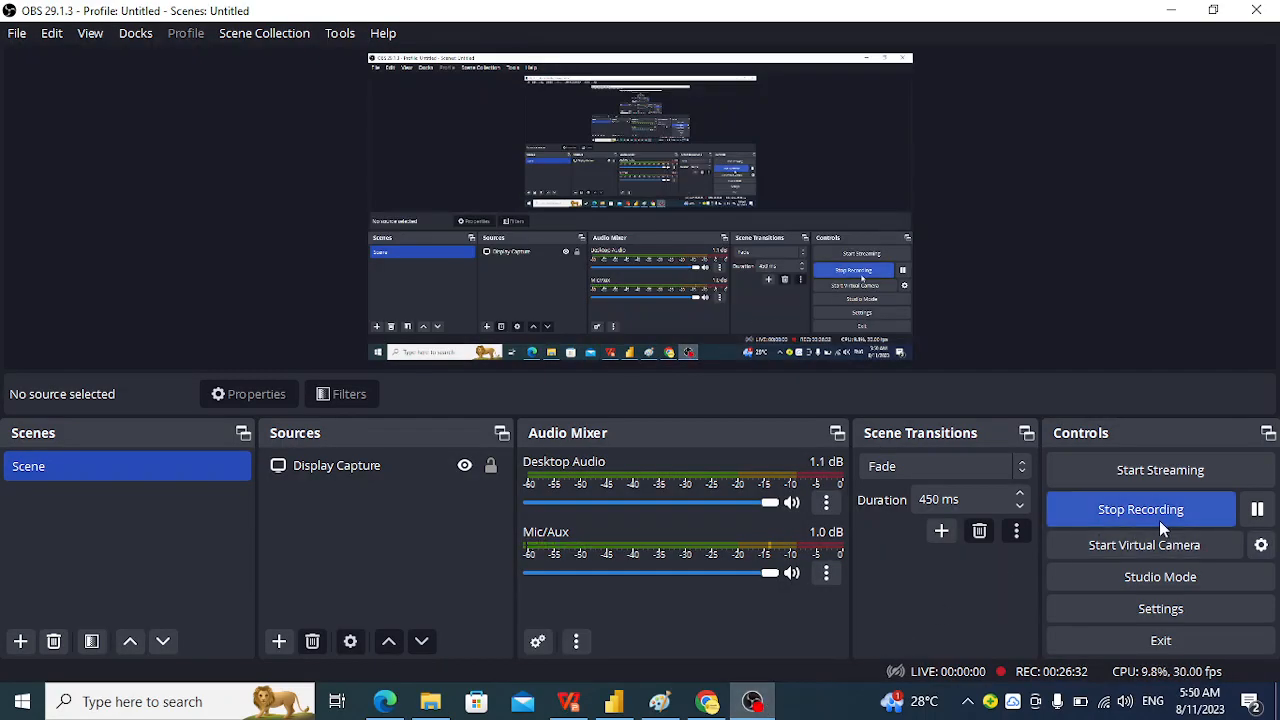